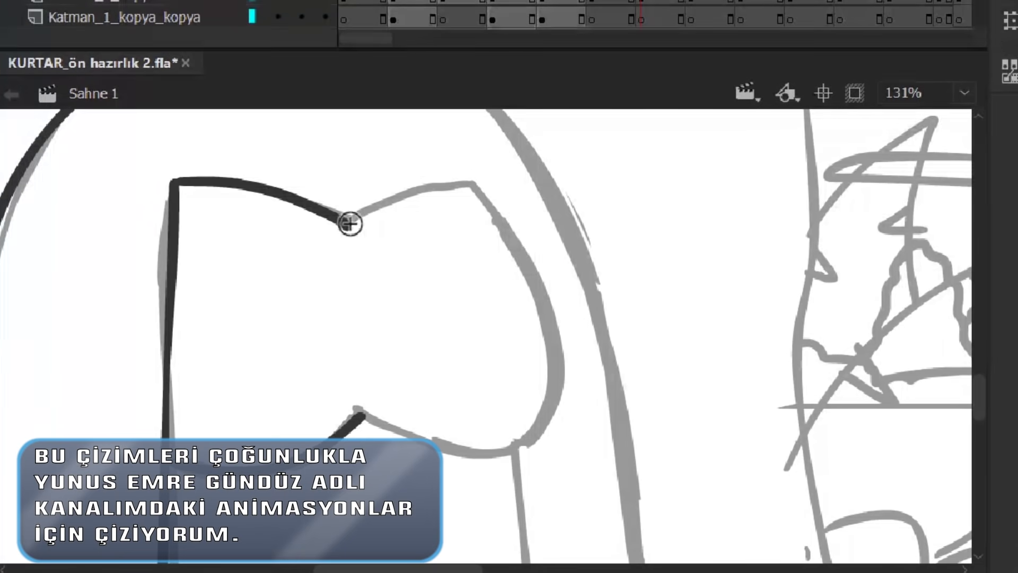
Ink the right half of the woman's chest outline over the sketch, from the centre notch around the right side.
{"action": "left_click", "coordinate": [500, 336]}
{"action": "left_click", "coordinate": [500, 336], "text": "alt"}
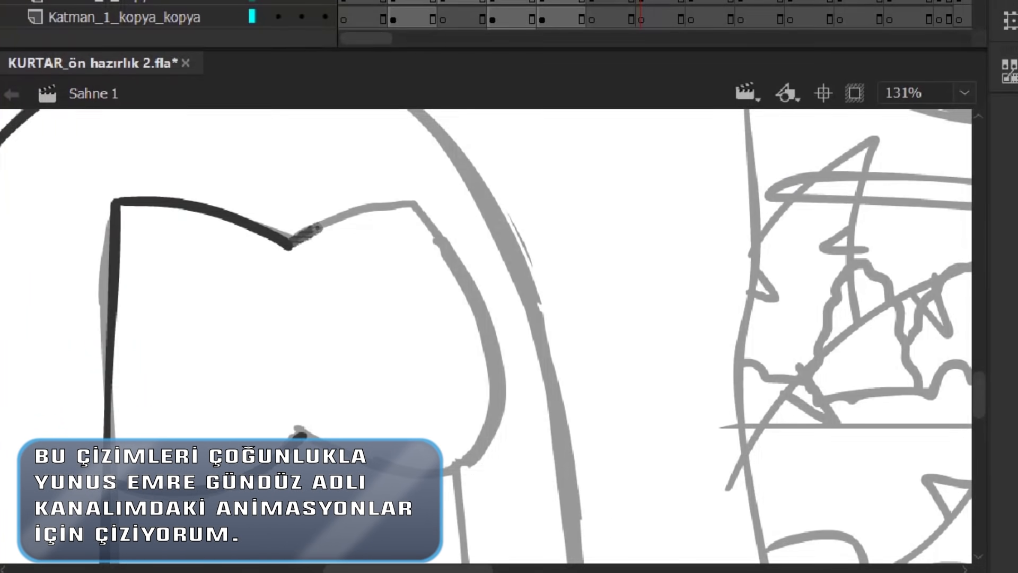
{"action": "left_click_drag", "start_coordinate": [291, 247], "coordinate": [442, 249]}
{"action": "scroll", "coordinate": [442, 251], "scroll_direction": "up", "scroll_amount": 1}
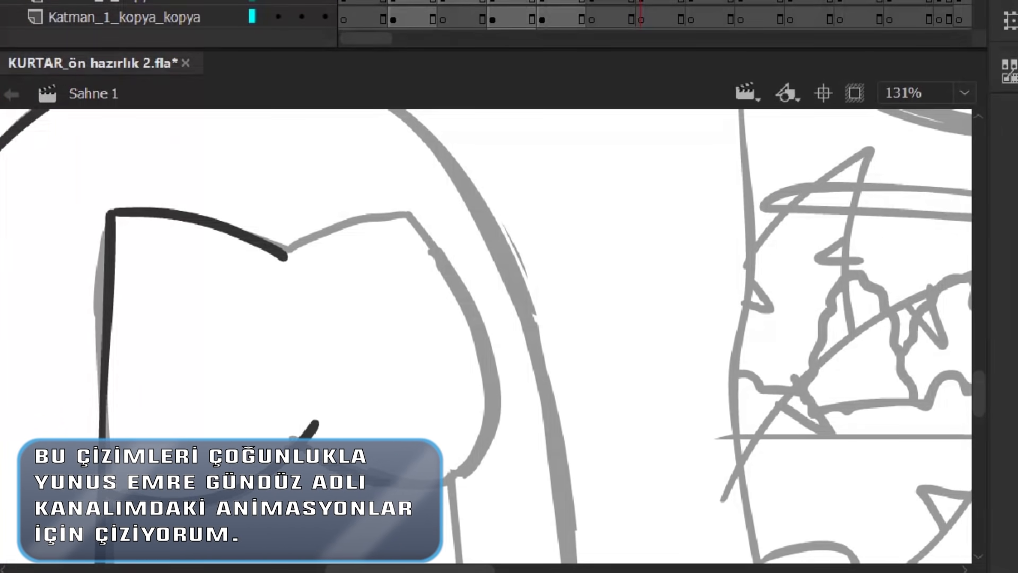
{"action": "left_click_drag", "start_coordinate": [455, 283], "coordinate": [408, 216]}
{"action": "left_click", "coordinate": [447, 254]}
{"action": "mouse_move", "coordinate": [335, 321]}
{"action": "left_mouse_down"}
{"action": "mouse_move", "coordinate": [479, 253]}
{"action": "mouse_move", "coordinate": [557, 233]}
{"action": "left_mouse_up"}
{"action": "key", "text": "ctrl+z"}
Ink the woman's neck, right shoulder and right arm, and close the torso with a horizontal base line.
{"action": "left_click", "coordinate": [619, 295], "text": "alt"}
{"action": "scroll", "coordinate": [618, 294], "scroll_direction": "down", "scroll_amount": 3}
{"action": "left_click", "coordinate": [536, 245], "text": "alt"}
{"action": "left_click", "coordinate": [447, 264]}
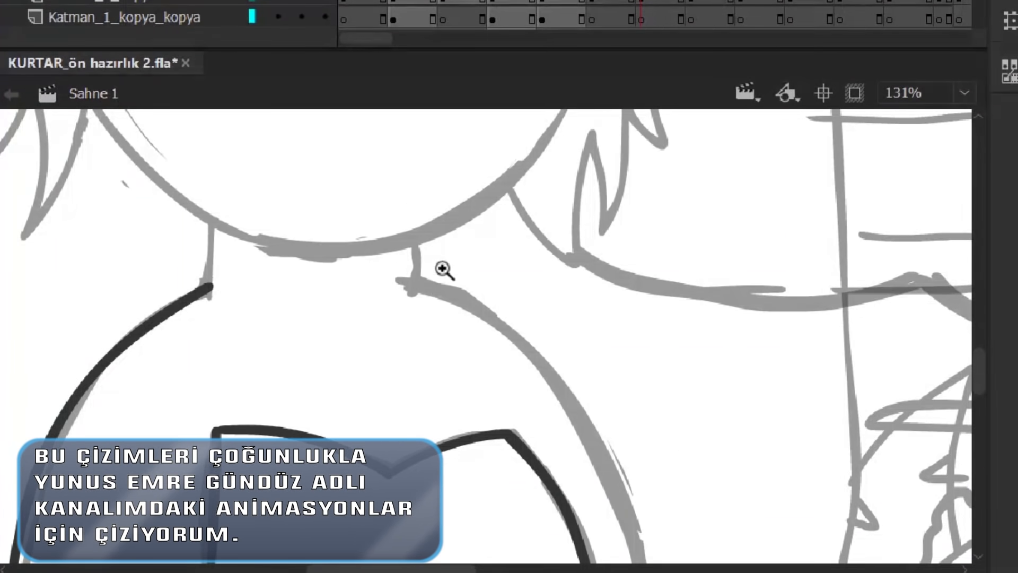
{"action": "scroll", "coordinate": [257, 329], "scroll_direction": "up", "scroll_amount": 3}
{"action": "left_click", "coordinate": [318, 159], "text": "alt"}
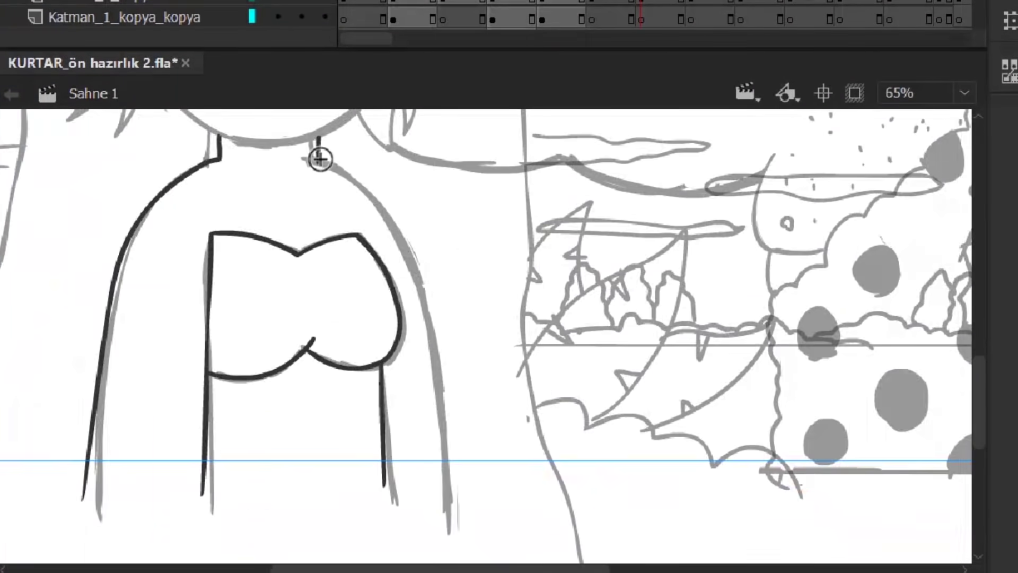
{"action": "left_click_drag", "start_coordinate": [395, 233], "coordinate": [449, 498]}
{"action": "left_click_drag", "start_coordinate": [82, 478], "coordinate": [468, 478]}
Put the two-line text note "bunun yerine animasyonlusu gelecek" on the woman's torso in place of the handwritten lettering.
{"action": "left_click_drag", "start_coordinate": [125, 398], "coordinate": [223, 462]}
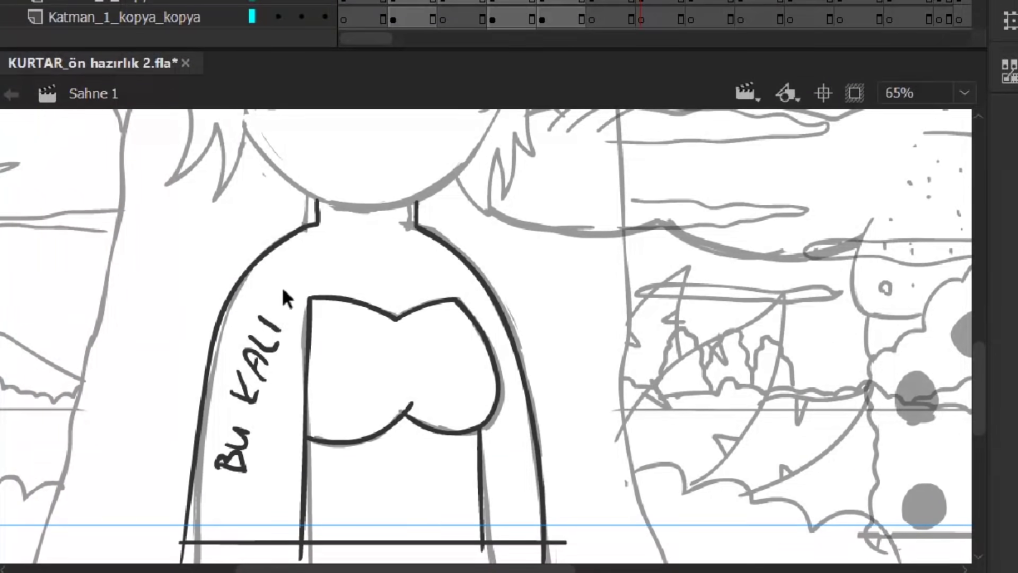
{"action": "type", "text": "bunun yerine b"}
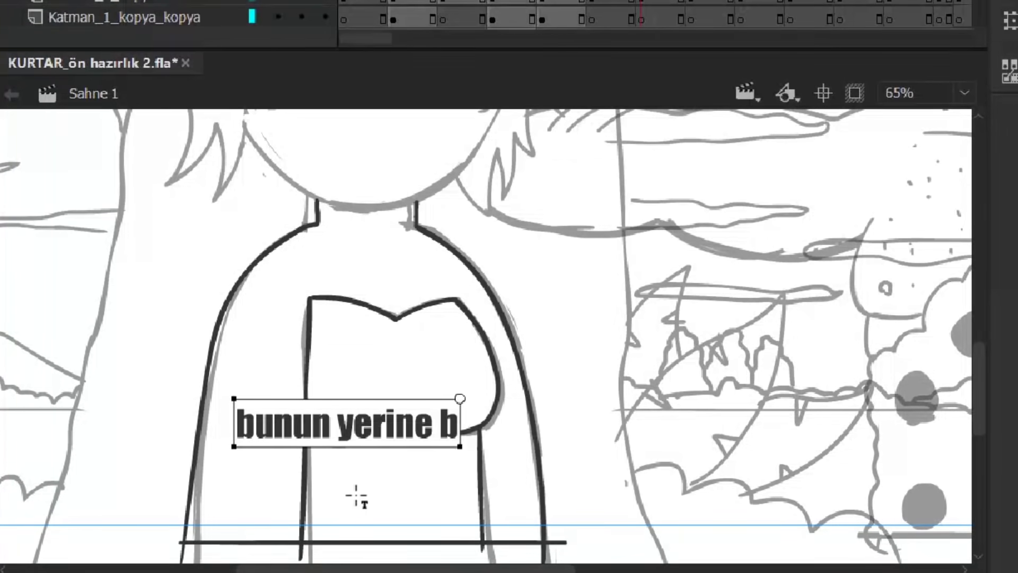
{"action": "key", "text": "BackSpace"}
{"action": "type", "text": "animasyonlusu"}
{"action": "key", "text": "Return"}
{"action": "type", "text": "gelecek"}
{"action": "left_click_drag", "start_coordinate": [677, 397], "coordinate": [598, 399]}
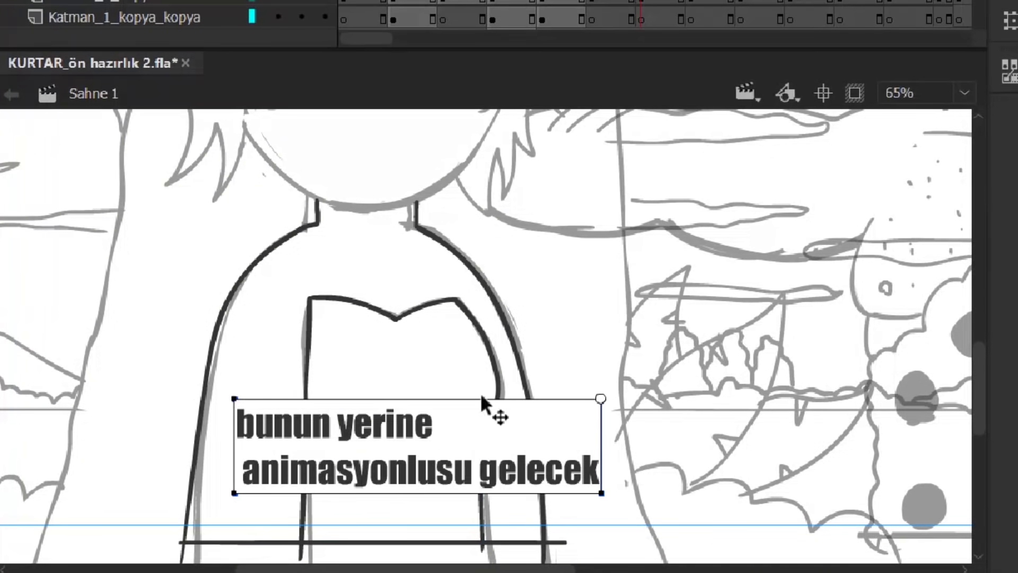
Shrink and rotate the text note so it runs along the woman's left arm, and save the file.
{"action": "key", "text": "q"}
{"action": "left_click_drag", "start_coordinate": [552, 471], "coordinate": [276, 241]}
{"action": "left_click_drag", "start_coordinate": [369, 152], "coordinate": [295, 318]}
{"action": "key", "text": "ctrl+minus"}
{"action": "key", "text": "ctrl+s"}
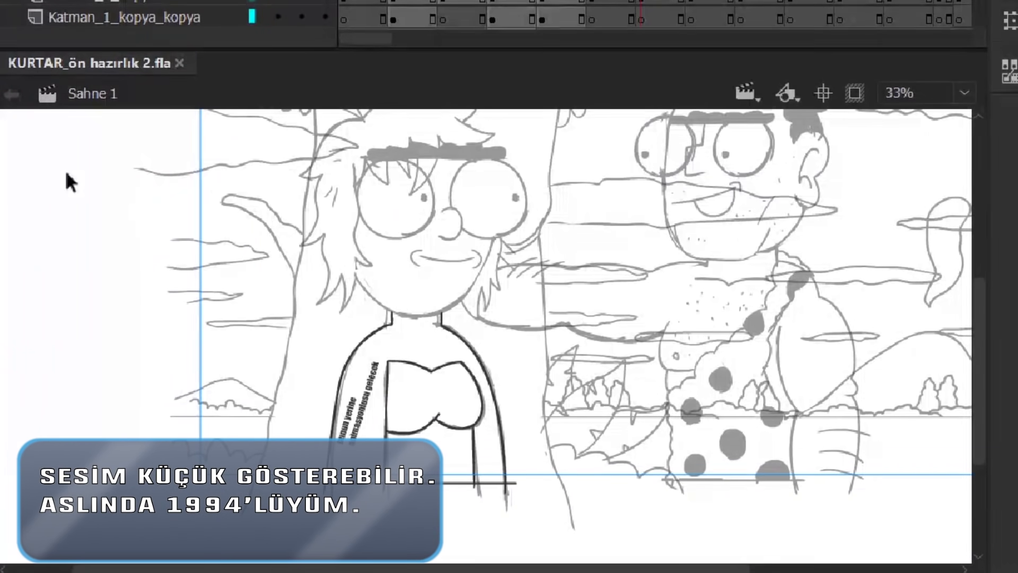
Ink the man's left eye in a group, duplicate it over the right eye, and give both eyes round pupils.
{"action": "key", "text": "z"}
{"action": "left_click", "coordinate": [409, 314]}
{"action": "left_click", "coordinate": [382, 356], "text": "alt"}
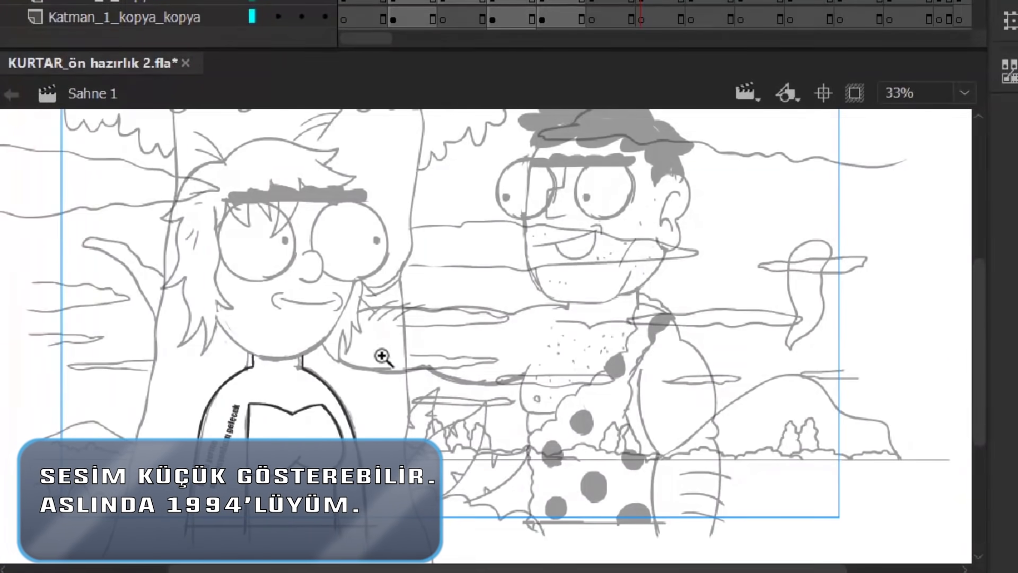
{"action": "left_click", "coordinate": [545, 236]}
{"action": "left_click", "coordinate": [375, 198]}
{"action": "key", "text": "b"}
{"action": "mouse_move", "coordinate": [236, 427]}
{"action": "left_mouse_down"}
{"action": "mouse_move", "coordinate": [177, 402]}
{"action": "mouse_move", "coordinate": [374, 267]}
{"action": "mouse_move", "coordinate": [229, 416]}
{"action": "left_mouse_up"}
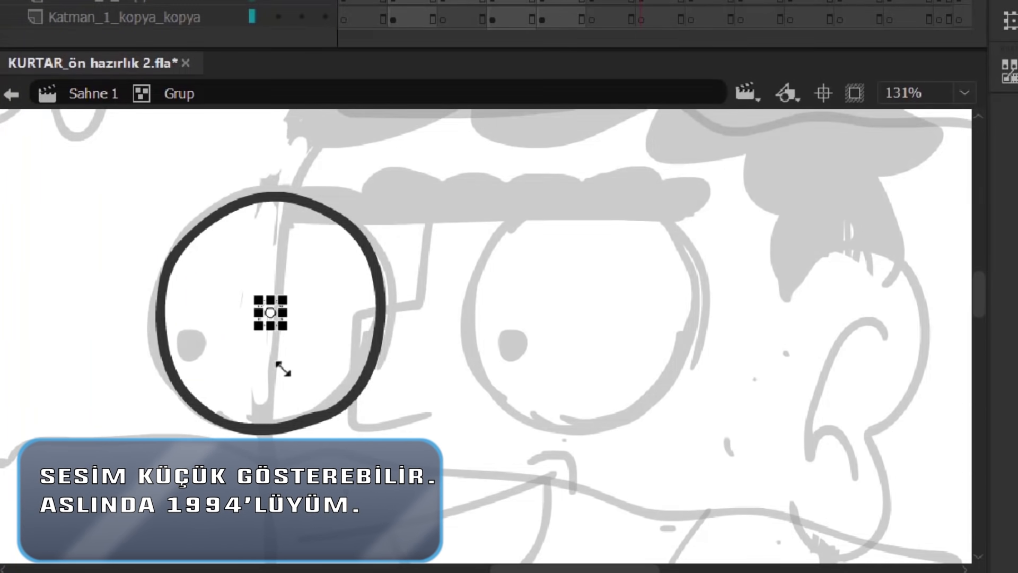
{"action": "left_click_drag", "start_coordinate": [278, 320], "coordinate": [577, 317]}
{"action": "left_click_drag", "start_coordinate": [496, 350], "coordinate": [505, 349]}
Ink the man's angular nose between the two eyes.
{"action": "left_click", "coordinate": [355, 421]}
{"action": "left_click_drag", "start_coordinate": [419, 296], "coordinate": [441, 397]}
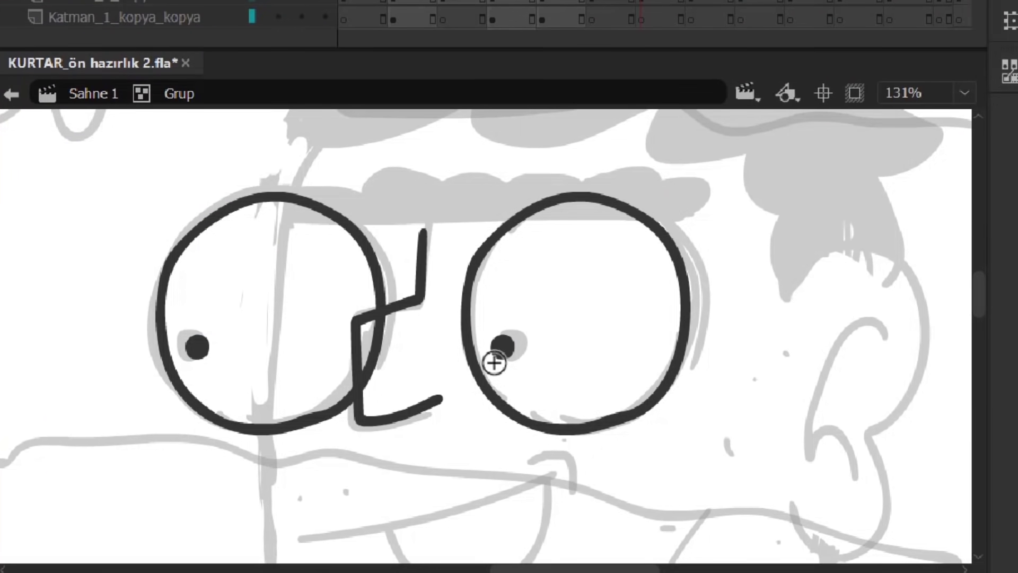
{"action": "scroll", "coordinate": [373, 353], "scroll_direction": "up", "scroll_amount": 2}
{"action": "scroll", "coordinate": [396, 260], "scroll_direction": "down", "scroll_amount": 2}
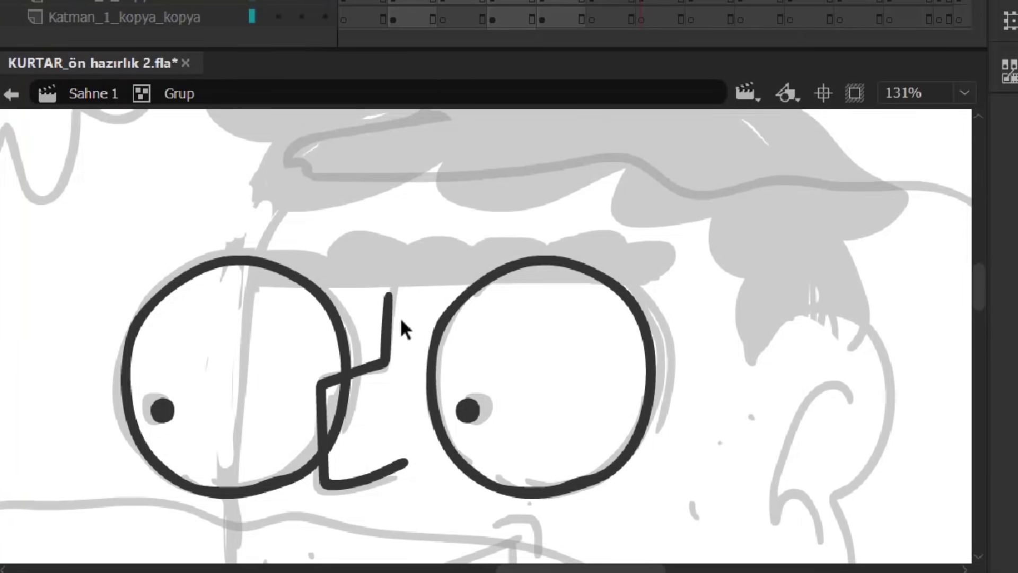
Draw the man's bumpy solid eyebrow across both eyes in a nested group and save the file.
{"action": "double_click", "coordinate": [161, 286]}
{"action": "left_click_drag", "start_coordinate": [134, 290], "coordinate": [650, 284]}
{"action": "scroll", "coordinate": [240, 277], "scroll_direction": "up", "scroll_amount": 2}
{"action": "mouse_move", "coordinate": [238, 357]}
{"action": "left_mouse_down"}
{"action": "mouse_move", "coordinate": [443, 325]}
{"action": "mouse_move", "coordinate": [309, 302]}
{"action": "mouse_move", "coordinate": [488, 307]}
{"action": "mouse_move", "coordinate": [440, 258]}
{"action": "mouse_move", "coordinate": [813, 273]}
{"action": "left_mouse_up"}
{"action": "key", "text": "ctrl+z"}
{"action": "scroll", "coordinate": [565, 320], "scroll_direction": "down", "scroll_amount": 4}
{"action": "scroll", "coordinate": [752, 309], "scroll_direction": "up", "scroll_amount": 4}
{"action": "mouse_move", "coordinate": [508, 313]}
{"action": "left_mouse_down"}
{"action": "mouse_move", "coordinate": [723, 309]}
{"action": "mouse_move", "coordinate": [848, 364]}
{"action": "left_mouse_up"}
{"action": "scroll", "coordinate": [848, 363], "scroll_direction": "down", "scroll_amount": 2}
{"action": "scroll", "coordinate": [447, 353], "scroll_direction": "down", "scroll_amount": 2}
{"action": "key", "text": "ctrl+s"}
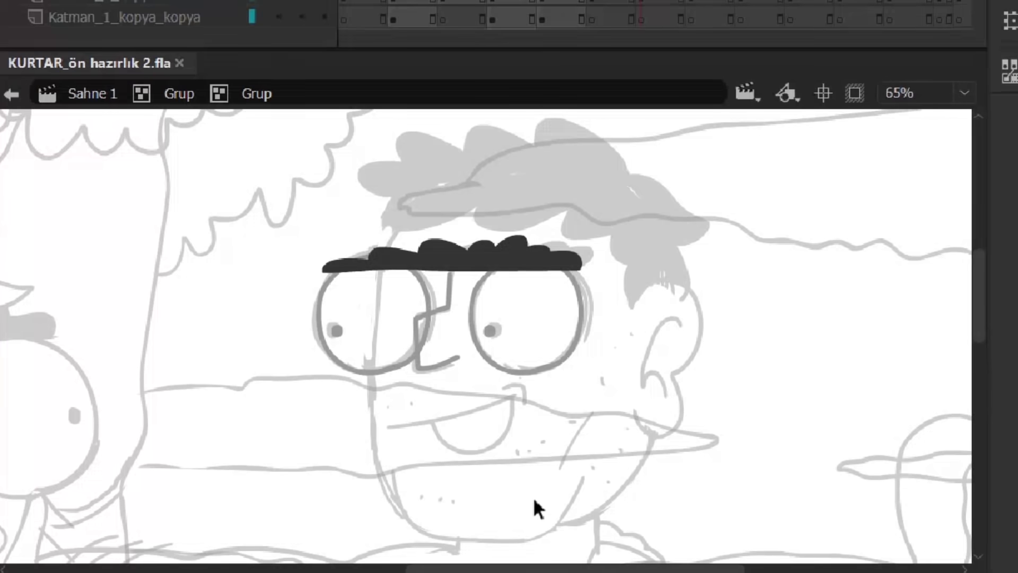
In a separate nested group, ink the man's face outline with the left cheek, the chin and the right jaw.
{"action": "double_click", "coordinate": [530, 318]}
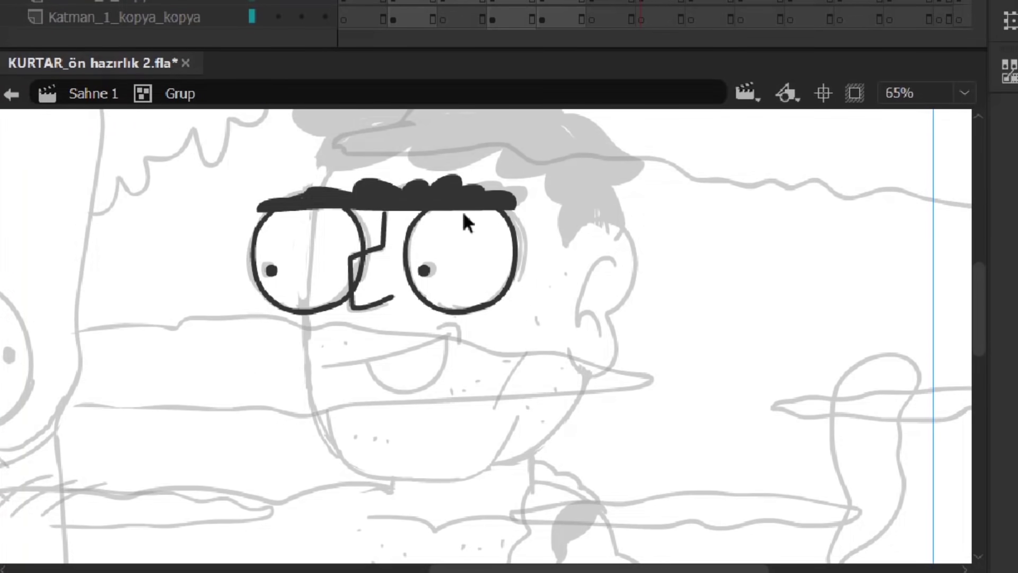
{"action": "double_click", "coordinate": [333, 175]}
{"action": "left_click_drag", "start_coordinate": [303, 339], "coordinate": [322, 441]}
{"action": "scroll", "coordinate": [448, 346], "scroll_direction": "up", "scroll_amount": 3}
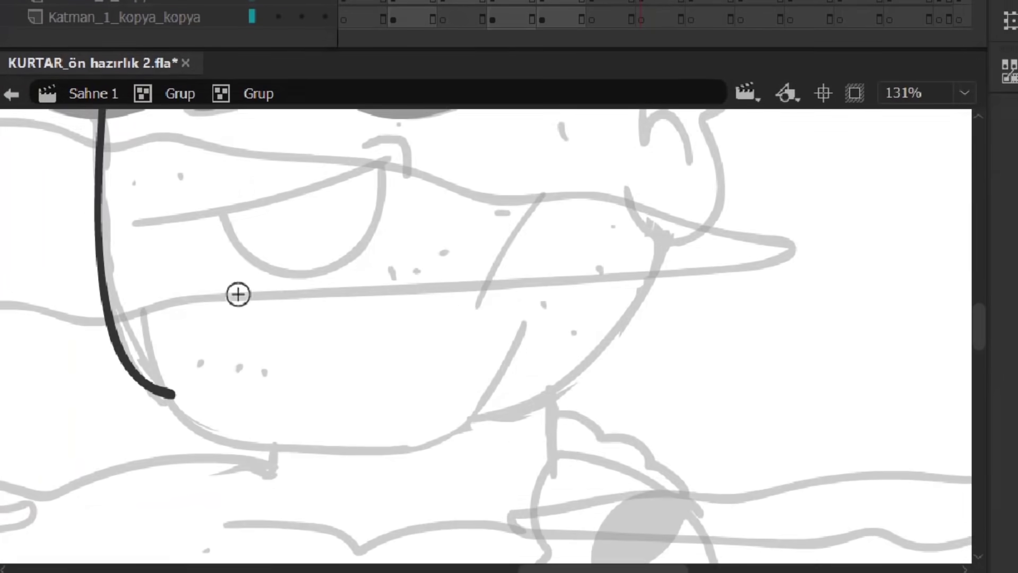
{"action": "left_click_drag", "start_coordinate": [395, 450], "coordinate": [519, 320]}
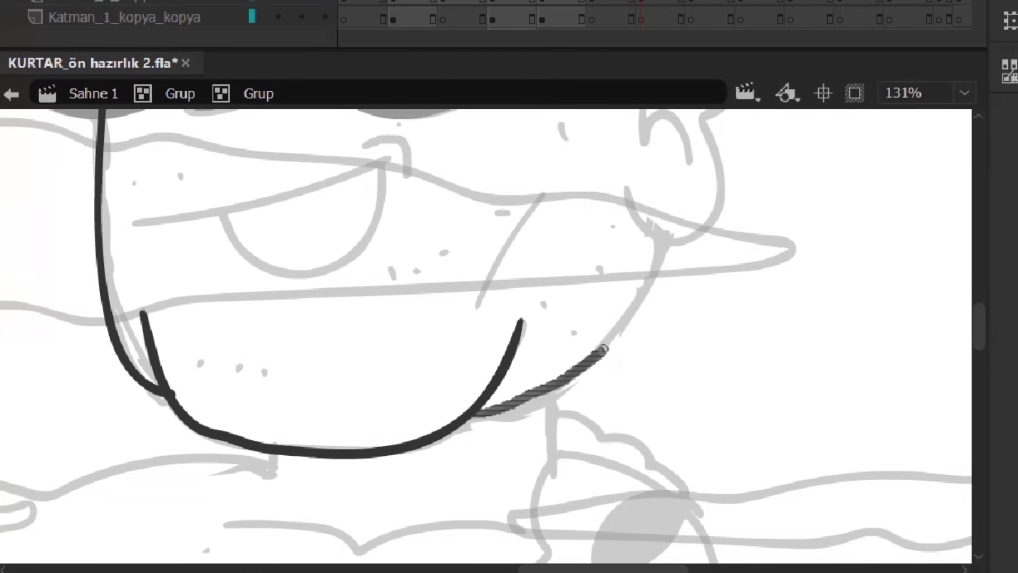
{"action": "left_click_drag", "start_coordinate": [603, 349], "coordinate": [603, 349]}
{"action": "scroll", "coordinate": [682, 209], "scroll_direction": "down", "scroll_amount": 3}
{"action": "key", "text": "ctrl+z"}
Ink the man's ear outline with its inner folds.
{"action": "scroll", "coordinate": [493, 212], "scroll_direction": "up", "scroll_amount": 5}
{"action": "scroll", "coordinate": [493, 213], "scroll_direction": "right", "scroll_amount": 3}
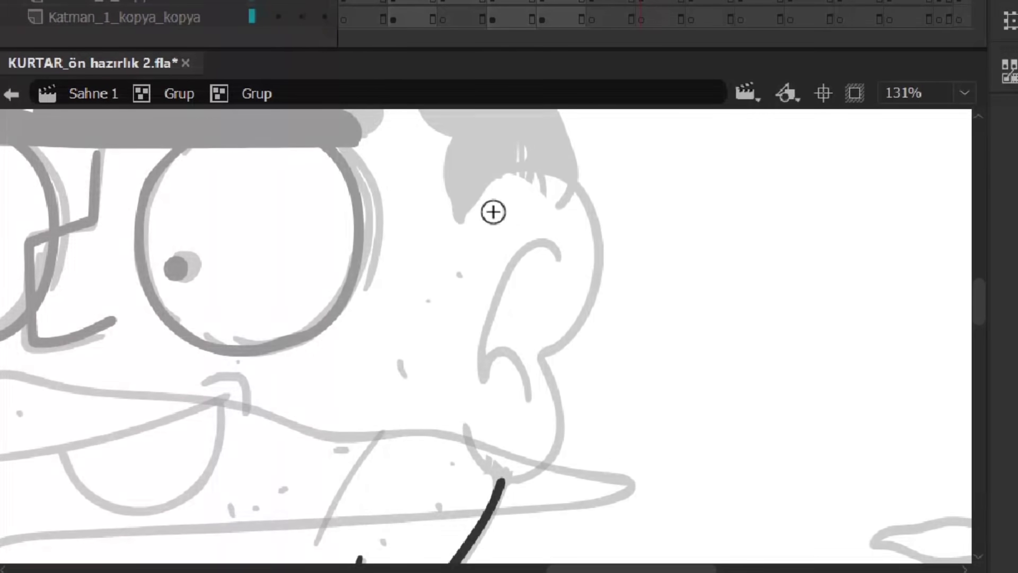
{"action": "left_click_drag", "start_coordinate": [538, 472], "coordinate": [466, 437]}
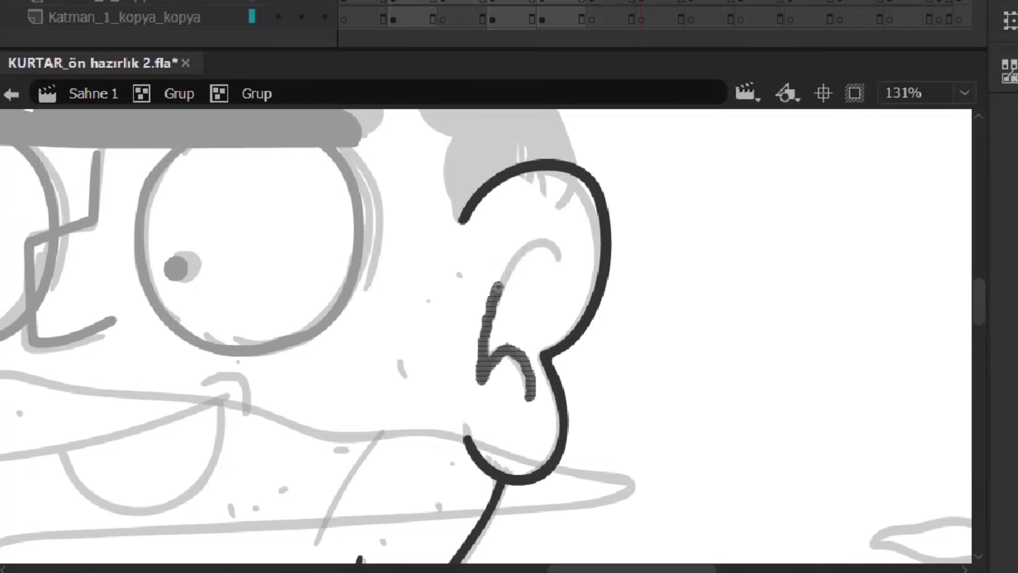
Ink the lower scalloped edge of the man's hair from the forehead to the ear, including the forehead line.
{"action": "scroll", "coordinate": [356, 280], "scroll_direction": "up", "scroll_amount": 4}
{"action": "scroll", "coordinate": [356, 279], "scroll_direction": "left", "scroll_amount": 4}
{"action": "mouse_move", "coordinate": [295, 265]}
{"action": "left_mouse_down"}
{"action": "mouse_move", "coordinate": [258, 222]}
{"action": "mouse_move", "coordinate": [268, 223]}
{"action": "left_mouse_up"}
{"action": "key", "text": "ctrl+z"}
{"action": "mouse_move", "coordinate": [433, 243]}
{"action": "left_mouse_down"}
{"action": "mouse_move", "coordinate": [523, 279]}
{"action": "mouse_move", "coordinate": [621, 244]}
{"action": "mouse_move", "coordinate": [494, 197]}
{"action": "left_mouse_up"}
{"action": "left_click_drag", "start_coordinate": [605, 302], "coordinate": [622, 390]}
{"action": "left_click_drag", "start_coordinate": [586, 198], "coordinate": [631, 351]}
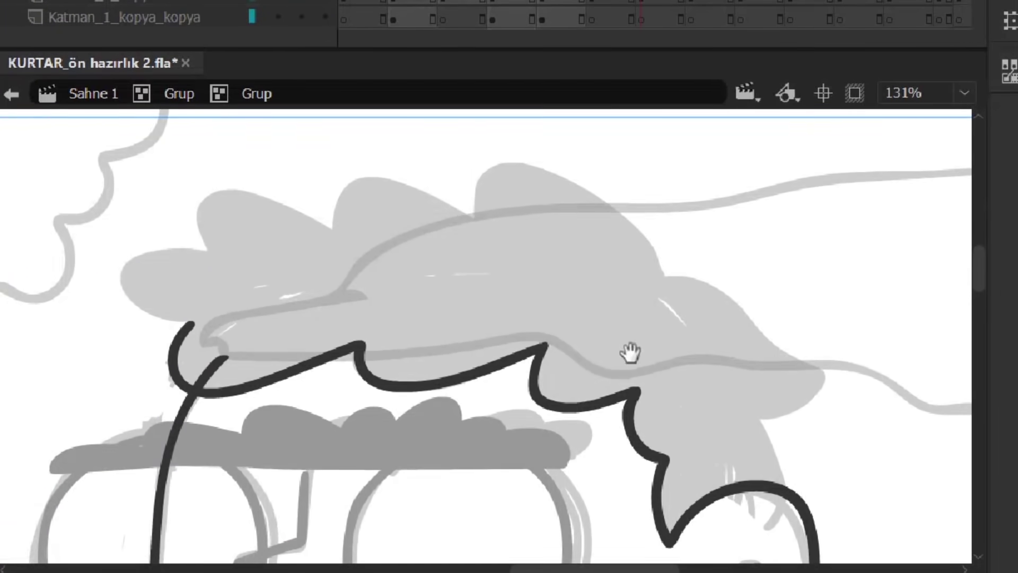
Ink the upper wavy contour of the man's hair over the sketched curls.
{"action": "left_click_drag", "start_coordinate": [200, 215], "coordinate": [313, 220]}
{"action": "left_click_drag", "start_coordinate": [584, 274], "coordinate": [364, 252]}
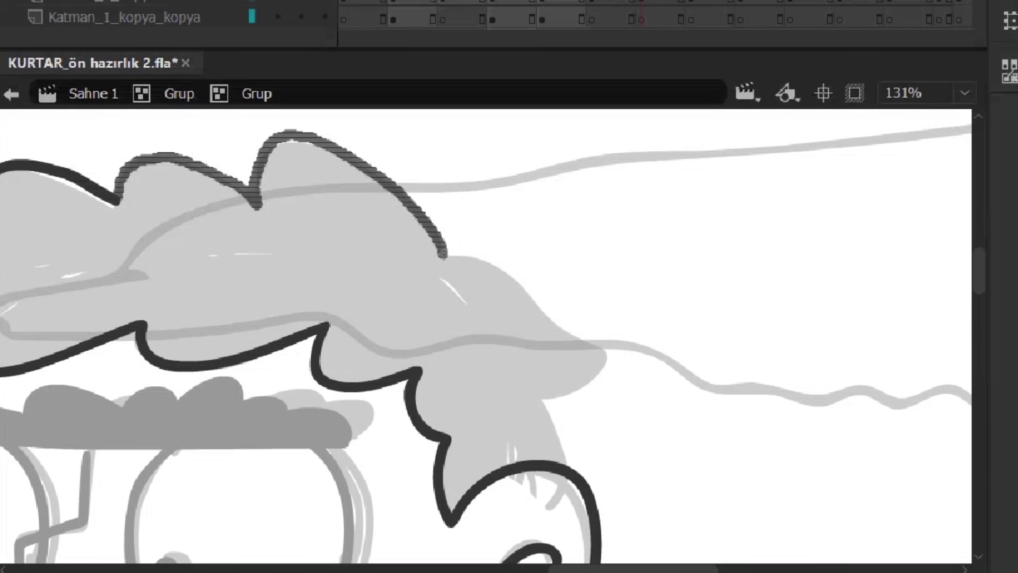
{"action": "left_click_drag", "start_coordinate": [603, 366], "coordinate": [604, 367]}
Add stubble dots, a cheek crease and a short chin line to the man's lower face.
{"action": "key", "text": "ctrl+minus"}
{"action": "key", "text": "ctrl+equal"}
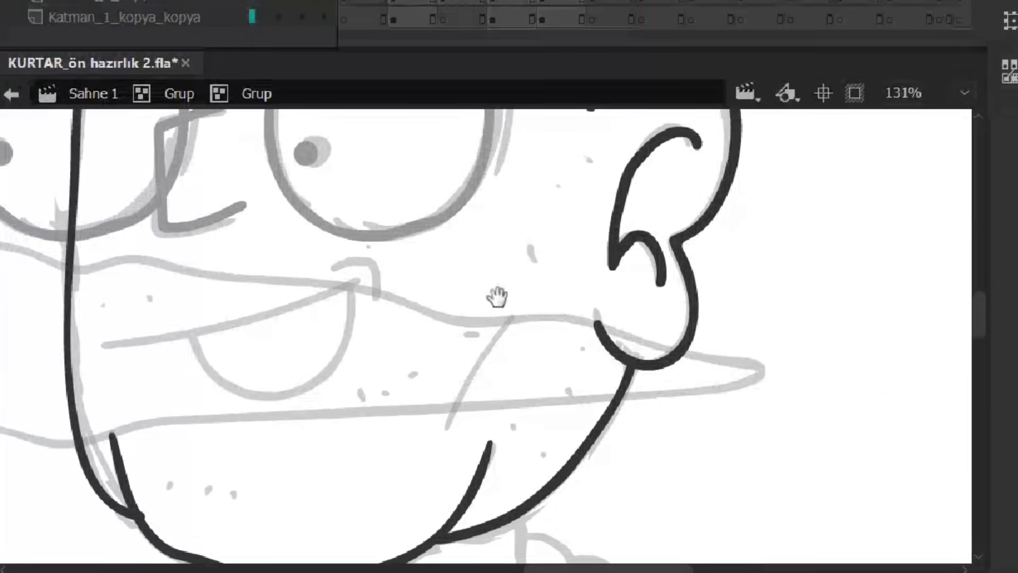
{"action": "mouse_move", "coordinate": [618, 197]}
{"action": "left_mouse_down"}
{"action": "mouse_move", "coordinate": [639, 249]}
{"action": "mouse_move", "coordinate": [722, 81]}
{"action": "left_mouse_up"}
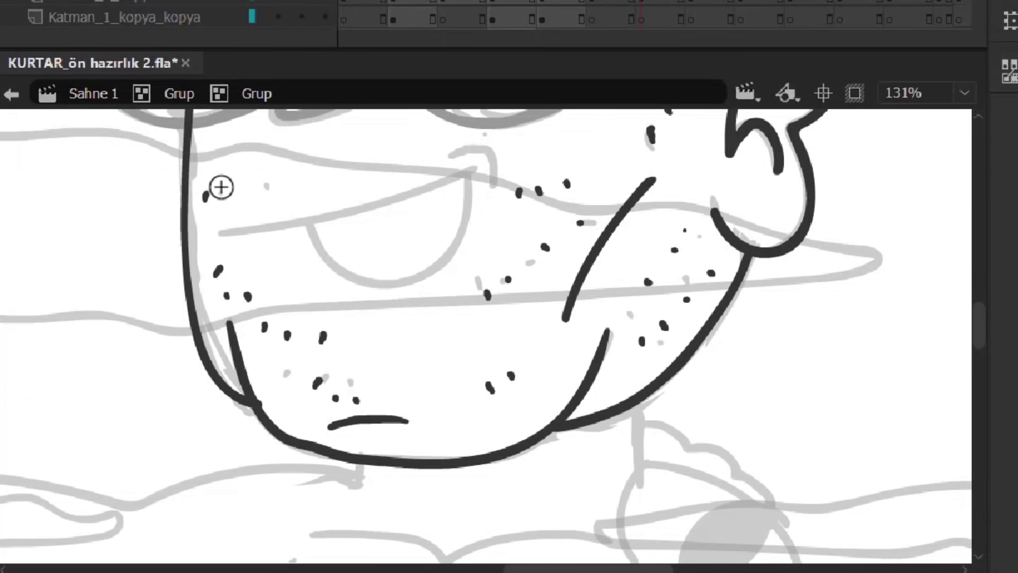
In a new nested group, ink the man's left chest curve and the wavy left side of his spotted garment.
{"action": "key", "text": "ctrl+minus"}
{"action": "key", "text": "ctrl+minus"}
{"action": "double_click", "coordinate": [505, 326]}
{"action": "double_click", "coordinate": [492, 339]}
{"action": "double_click", "coordinate": [495, 329]}
{"action": "double_click", "coordinate": [504, 338]}
{"action": "key", "text": "ctrl+equal"}
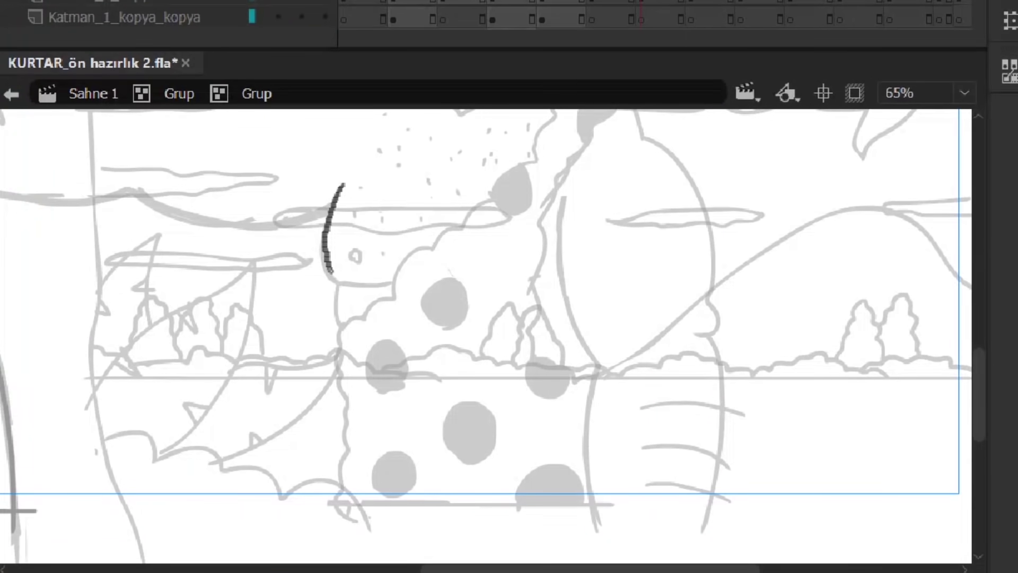
{"action": "left_click_drag", "start_coordinate": [327, 264], "coordinate": [371, 289]}
{"action": "key", "text": "ctrl+equal"}
{"action": "scroll", "coordinate": [432, 291], "scroll_direction": "up", "scroll_amount": 3}
{"action": "scroll", "coordinate": [320, 208], "scroll_direction": "down", "scroll_amount": 5}
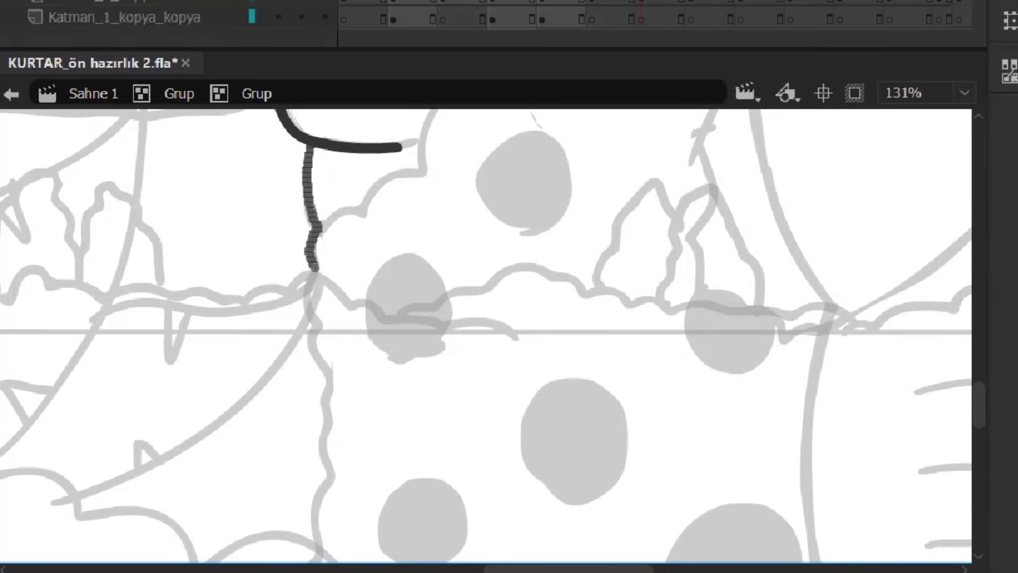
{"action": "left_click_drag", "start_coordinate": [329, 434], "coordinate": [321, 546]}
{"action": "left_click_drag", "start_coordinate": [341, 445], "coordinate": [325, 284]}
Ink the inner edge of the man's lowered arm beside the spotted garment.
{"action": "key", "text": "ctrl+minus"}
{"action": "key", "text": "ctrl+equal"}
{"action": "left_click_drag", "start_coordinate": [407, 150], "coordinate": [432, 427]}
{"action": "key", "text": "ctrl+minus"}
{"action": "key", "text": "ctrl+equal"}
{"action": "scroll", "coordinate": [491, 327], "scroll_direction": "down", "scroll_amount": 2}
{"action": "key", "text": "ctrl+z"}
{"action": "key", "text": "ctrl+minus"}
{"action": "key", "text": "ctrl+equal"}
Ink the outer contour of the man's lowered arm from the shoulder past the elbow to the wrist.
{"action": "scroll", "coordinate": [370, 175], "scroll_direction": "down", "scroll_amount": 3}
{"action": "scroll", "coordinate": [311, 109], "scroll_direction": "up", "scroll_amount": 2}
{"action": "mouse_move", "coordinate": [273, 153]}
{"action": "left_mouse_down"}
{"action": "mouse_move", "coordinate": [335, 194]}
{"action": "mouse_move", "coordinate": [411, 455]}
{"action": "left_mouse_up"}
{"action": "scroll", "coordinate": [412, 454], "scroll_direction": "down", "scroll_amount": 3}
{"action": "mouse_move", "coordinate": [373, 371]}
{"action": "left_mouse_down"}
{"action": "mouse_move", "coordinate": [374, 346]}
{"action": "mouse_move", "coordinate": [366, 281]}
{"action": "left_mouse_up"}
{"action": "scroll", "coordinate": [420, 182], "scroll_direction": "down", "scroll_amount": 3}
{"action": "left_click_drag", "start_coordinate": [408, 153], "coordinate": [360, 525]}
{"action": "scroll", "coordinate": [382, 454], "scroll_direction": "down", "scroll_amount": 3}
Draw three curved stripes across the man's forearm.
{"action": "left_click_drag", "start_coordinate": [521, 215], "coordinate": [737, 239]}
{"action": "left_click_drag", "start_coordinate": [517, 283], "coordinate": [671, 315]}
{"action": "key", "text": "ctrl+minus"}
{"action": "key", "text": "ctrl+minus"}
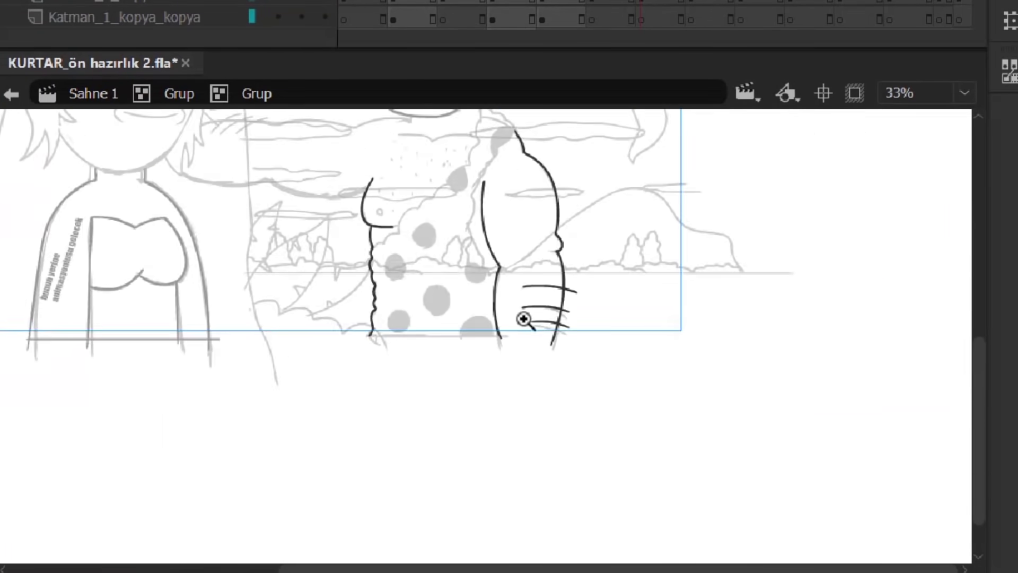
Ink the scalloped diagonal neckline of the man's spotted garment and the outline of his neck.
{"action": "key", "text": "ctrl+equal"}
{"action": "key", "text": "ctrl+equal"}
{"action": "left_click_drag", "start_coordinate": [501, 299], "coordinate": [372, 424]}
{"action": "left_click_drag", "start_coordinate": [185, 501], "coordinate": [241, 486]}
{"action": "left_click_drag", "start_coordinate": [407, 265], "coordinate": [423, 336]}
{"action": "mouse_move", "coordinate": [412, 386]}
{"action": "left_mouse_down"}
{"action": "mouse_move", "coordinate": [483, 200]}
{"action": "mouse_move", "coordinate": [454, 288]}
{"action": "mouse_move", "coordinate": [169, 210]}
{"action": "mouse_move", "coordinate": [726, 189]}
{"action": "mouse_move", "coordinate": [447, 332]}
{"action": "mouse_move", "coordinate": [361, 403]}
{"action": "left_mouse_up"}
{"action": "mouse_move", "coordinate": [182, 371]}
{"action": "left_mouse_down"}
{"action": "mouse_move", "coordinate": [228, 275]}
{"action": "mouse_move", "coordinate": [212, 344]}
{"action": "left_mouse_up"}
{"action": "left_click_drag", "start_coordinate": [215, 345], "coordinate": [221, 195]}
{"action": "mouse_move", "coordinate": [285, 281]}
{"action": "left_mouse_down"}
{"action": "mouse_move", "coordinate": [282, 317]}
{"action": "mouse_move", "coordinate": [345, 345]}
{"action": "left_mouse_up"}
{"action": "mouse_move", "coordinate": [256, 521]}
{"action": "left_mouse_down"}
{"action": "mouse_move", "coordinate": [150, 390]}
{"action": "mouse_move", "coordinate": [431, 443]}
{"action": "mouse_move", "coordinate": [490, 438]}
{"action": "left_mouse_up"}
Ink the long contour of the man's outstretched arm reaching toward the woman.
{"action": "left_click_drag", "start_coordinate": [600, 371], "coordinate": [240, 278]}
{"action": "mouse_move", "coordinate": [131, 344]}
{"action": "left_mouse_down"}
{"action": "mouse_move", "coordinate": [388, 395]}
{"action": "mouse_move", "coordinate": [525, 352]}
{"action": "left_mouse_up"}
{"action": "mouse_move", "coordinate": [345, 212]}
{"action": "left_mouse_down"}
{"action": "mouse_move", "coordinate": [504, 336]}
{"action": "mouse_move", "coordinate": [611, 380]}
{"action": "left_mouse_up"}
{"action": "key", "text": "ctrl+z"}
{"action": "mouse_move", "coordinate": [130, 276]}
{"action": "left_mouse_down"}
{"action": "mouse_move", "coordinate": [530, 289]}
{"action": "mouse_move", "coordinate": [812, 284]}
{"action": "mouse_move", "coordinate": [375, 283]}
{"action": "left_mouse_up"}
{"action": "mouse_move", "coordinate": [375, 284]}
{"action": "left_mouse_down"}
{"action": "mouse_move", "coordinate": [603, 270]}
{"action": "mouse_move", "coordinate": [689, 293]}
{"action": "left_mouse_up"}
{"action": "mouse_move", "coordinate": [689, 293]}
{"action": "left_mouse_down"}
{"action": "mouse_move", "coordinate": [565, 272]}
{"action": "mouse_move", "coordinate": [782, 235]}
{"action": "left_mouse_up"}
{"action": "mouse_move", "coordinate": [949, 276]}
{"action": "left_mouse_down"}
{"action": "mouse_move", "coordinate": [568, 212]}
{"action": "mouse_move", "coordinate": [229, 253]}
{"action": "left_mouse_up"}
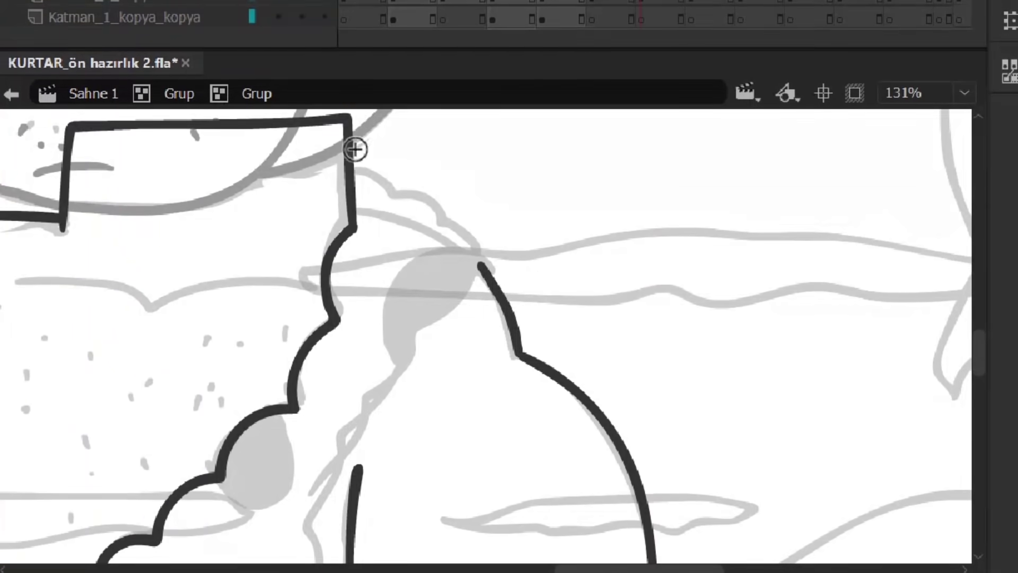
Ink the top of the garment's shoulder strap and its scalloped inner edge down to the elbow.
{"action": "left_click_drag", "start_coordinate": [474, 335], "coordinate": [499, 203]}
{"action": "left_click_drag", "start_coordinate": [501, 124], "coordinate": [449, 195]}
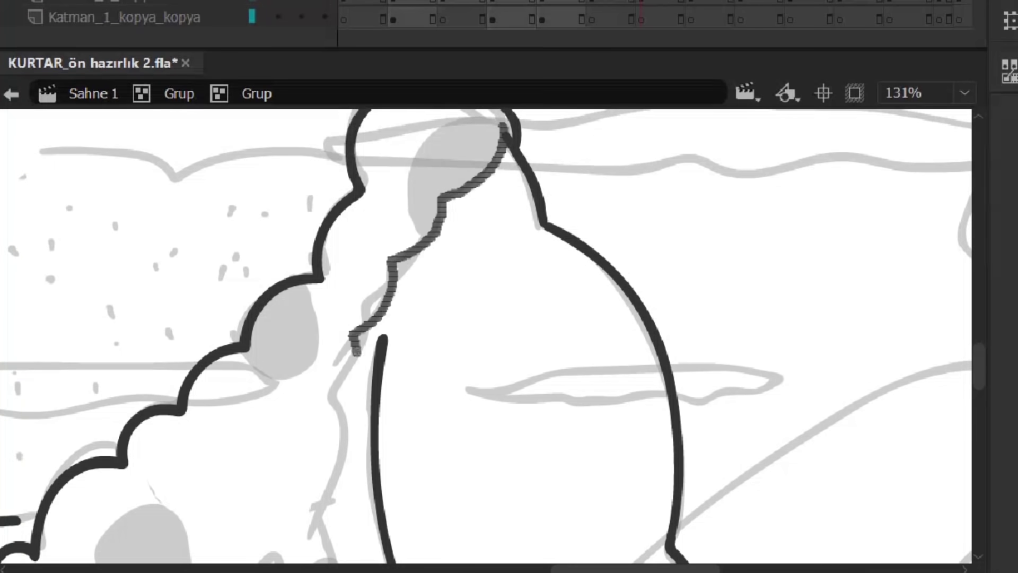
{"action": "left_click_drag", "start_coordinate": [354, 338], "coordinate": [326, 72]}
{"action": "left_click_drag", "start_coordinate": [337, 109], "coordinate": [317, 132]}
{"action": "left_click_drag", "start_coordinate": [344, 368], "coordinate": [393, 440]}
{"action": "key", "text": "z"}
{"action": "left_click", "coordinate": [432, 427], "text": "alt"}
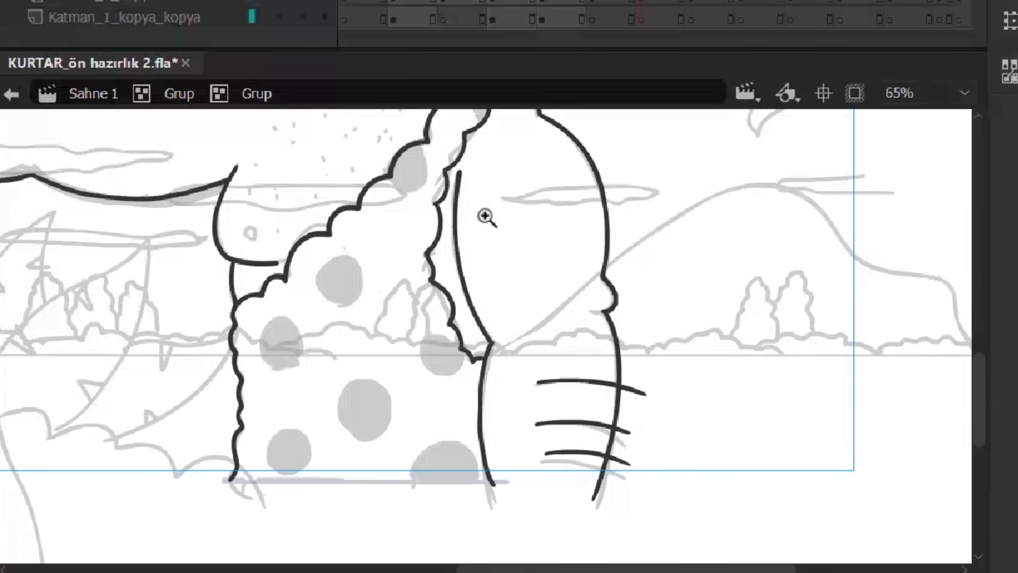
Outline the round spots on the man's garment and shoulder strap over the sketch.
{"action": "left_click", "coordinate": [551, 247]}
{"action": "key", "text": "b"}
{"action": "left_click_drag", "start_coordinate": [293, 432], "coordinate": [296, 424]}
{"action": "mouse_move", "coordinate": [471, 437]}
{"action": "left_mouse_down"}
{"action": "mouse_move", "coordinate": [503, 451]}
{"action": "mouse_move", "coordinate": [508, 491]}
{"action": "left_mouse_up"}
{"action": "mouse_move", "coordinate": [345, 265]}
{"action": "left_mouse_down"}
{"action": "mouse_move", "coordinate": [328, 366]}
{"action": "mouse_move", "coordinate": [371, 270]}
{"action": "left_mouse_up"}
{"action": "mouse_move", "coordinate": [465, 133]}
{"action": "left_mouse_down"}
{"action": "mouse_move", "coordinate": [451, 229]}
{"action": "mouse_move", "coordinate": [498, 148]}
{"action": "left_mouse_up"}
{"action": "left_click_drag", "start_coordinate": [654, 341], "coordinate": [472, 341]}
{"action": "mouse_move", "coordinate": [461, 286]}
{"action": "left_mouse_down"}
{"action": "mouse_move", "coordinate": [467, 371]}
{"action": "mouse_move", "coordinate": [453, 256]}
{"action": "left_mouse_up"}
{"action": "left_click_drag", "start_coordinate": [504, 109], "coordinate": [368, 263]}
{"action": "left_click_drag", "start_coordinate": [513, 211], "coordinate": [465, 347]}
{"action": "left_click_drag", "start_coordinate": [527, 244], "coordinate": [619, 138]}
Fill the outlined spots on the front of the man's garment with the dark outline colour.
{"action": "key", "text": "ctrl+minus"}
{"action": "key", "text": "ctrl+minus"}
{"action": "key", "text": "ctrl+equal"}
{"action": "key", "text": "k"}
{"action": "left_click", "coordinate": [442, 230]}
{"action": "left_click", "coordinate": [396, 317]}
{"action": "left_click", "coordinate": [341, 486]}
{"action": "left_click", "coordinate": [419, 442]}
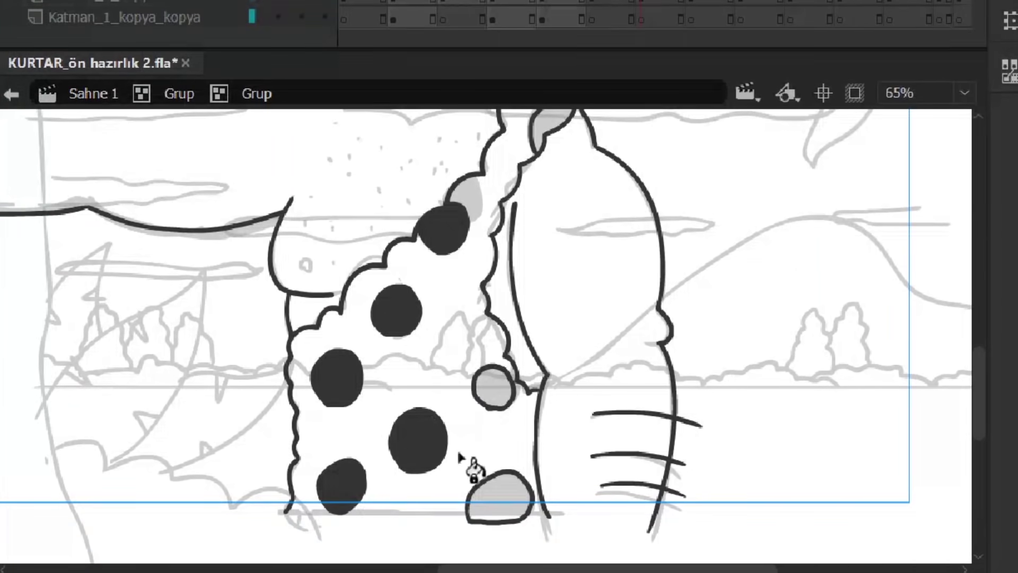
Fill the remaining spots and shoulder patch of the man's garment, and ink its straight bottom edge.
{"action": "left_click_drag", "start_coordinate": [562, 238], "coordinate": [572, 335]}
{"action": "key", "text": "ctrl+equal"}
{"action": "left_click_drag", "start_coordinate": [442, 249], "coordinate": [355, 276]}
{"action": "left_click_drag", "start_coordinate": [357, 281], "coordinate": [253, 339]}
{"action": "left_click_drag", "start_coordinate": [288, 278], "coordinate": [192, 336]}
{"action": "left_click_drag", "start_coordinate": [380, 255], "coordinate": [291, 277]}
{"action": "key", "text": "ctrl+minus"}
{"action": "key", "text": "ctrl+minus"}
{"action": "key", "text": "ctrl+equal"}
{"action": "key", "text": "ctrl+minus"}
{"action": "double_click", "coordinate": [675, 296]}
{"action": "left_click_drag", "start_coordinate": [348, 366], "coordinate": [371, 393]}
{"action": "key", "text": "Delete"}
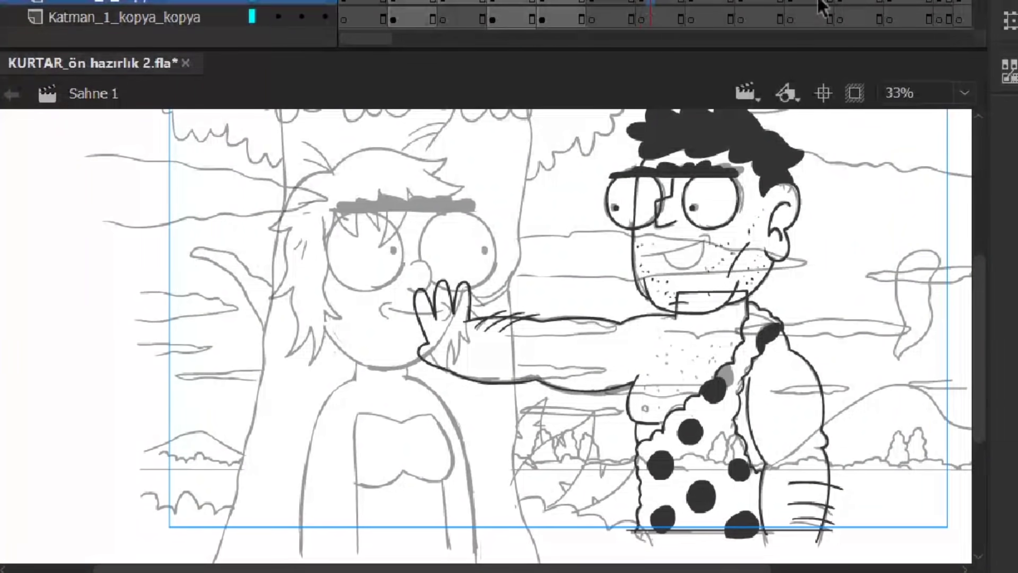
Ink the tree's left trunk edge with its side branch, and the scalloped foliage above the woman's head.
{"action": "scroll", "coordinate": [358, 239], "scroll_direction": "up", "scroll_amount": 2}
{"action": "scroll", "coordinate": [295, 230], "scroll_direction": "down", "scroll_amount": 1}
{"action": "left_click", "coordinate": [262, 253]}
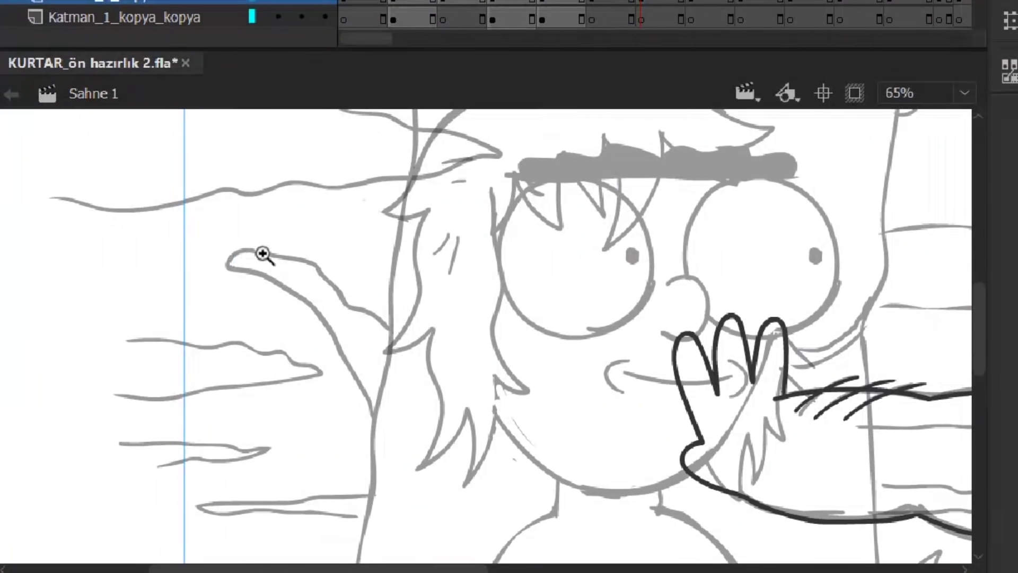
{"action": "scroll", "coordinate": [376, 359], "scroll_direction": "down", "scroll_amount": 3}
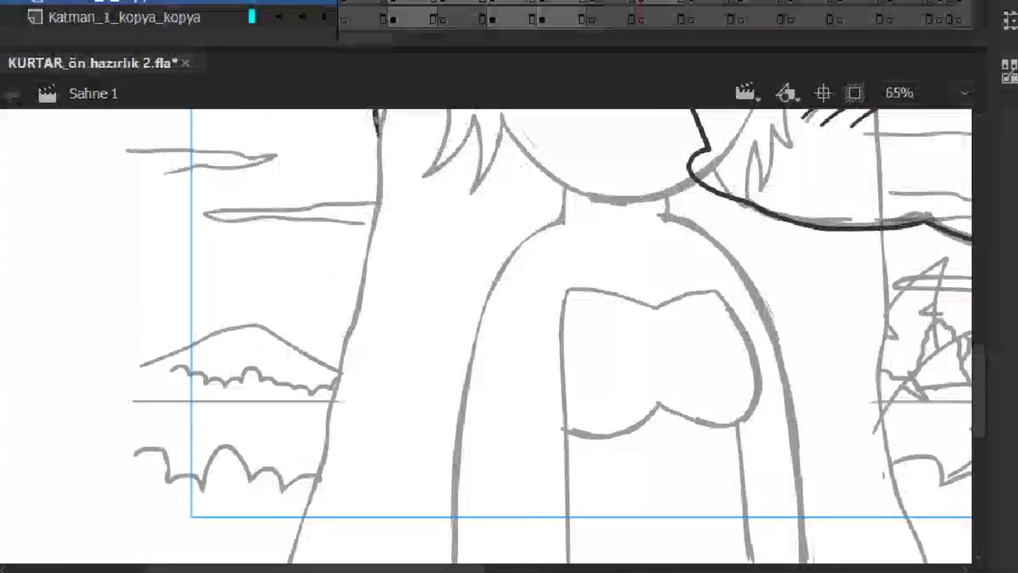
{"action": "scroll", "coordinate": [345, 265], "scroll_direction": "up", "scroll_amount": 5}
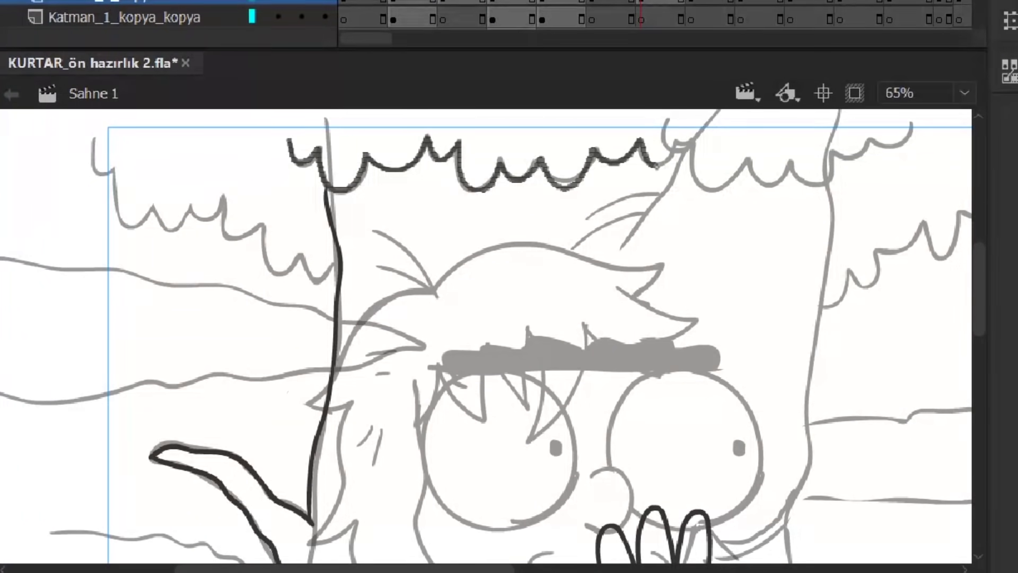
{"action": "left_click", "coordinate": [314, 251]}
Extend the scalloped foliage rightward across the treetop and ink the trunk's right edge down to the ground.
{"action": "left_click_drag", "start_coordinate": [479, 318], "coordinate": [657, 342]}
{"action": "left_click", "coordinate": [486, 348], "text": "alt"}
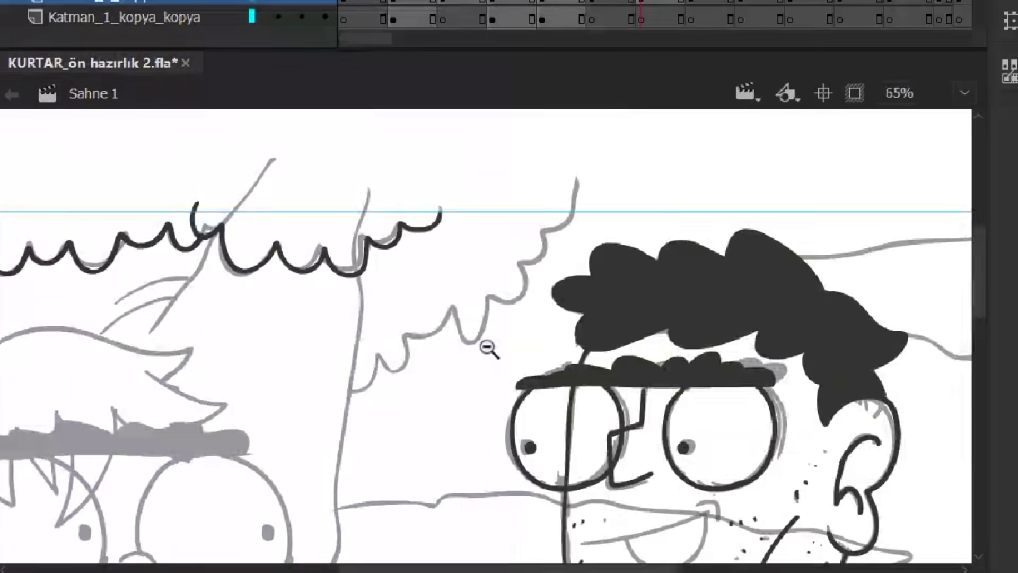
{"action": "left_click", "coordinate": [434, 171], "text": "alt"}
{"action": "scroll", "coordinate": [486, 334], "scroll_direction": "down", "scroll_amount": 5}
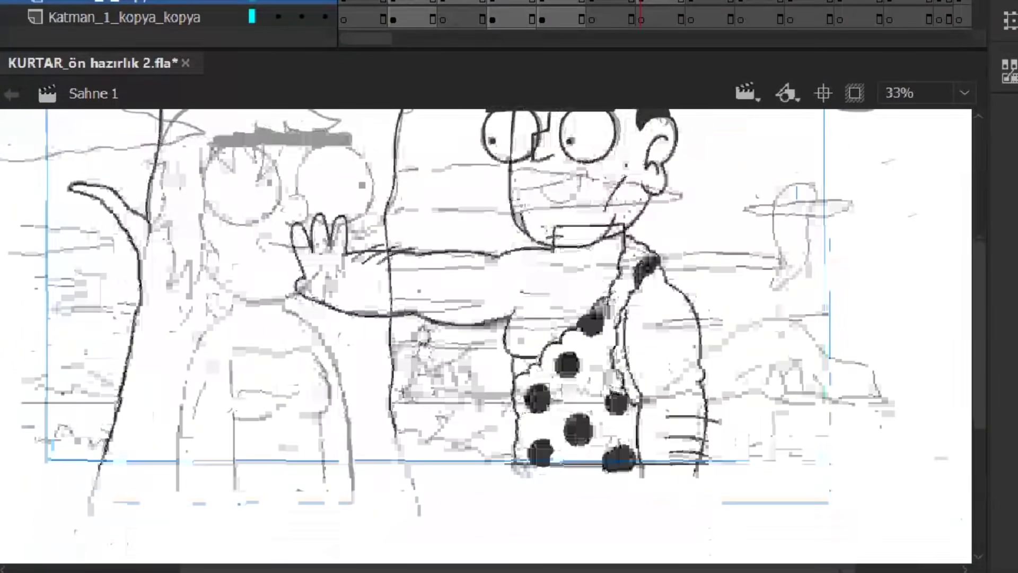
Ink the lower scalloped foliage clumps hanging on the right and left sides of the tree trunk.
{"action": "left_click", "coordinate": [482, 396]}
{"action": "left_click", "coordinate": [509, 269], "text": "alt"}
{"action": "left_click", "coordinate": [509, 268]}
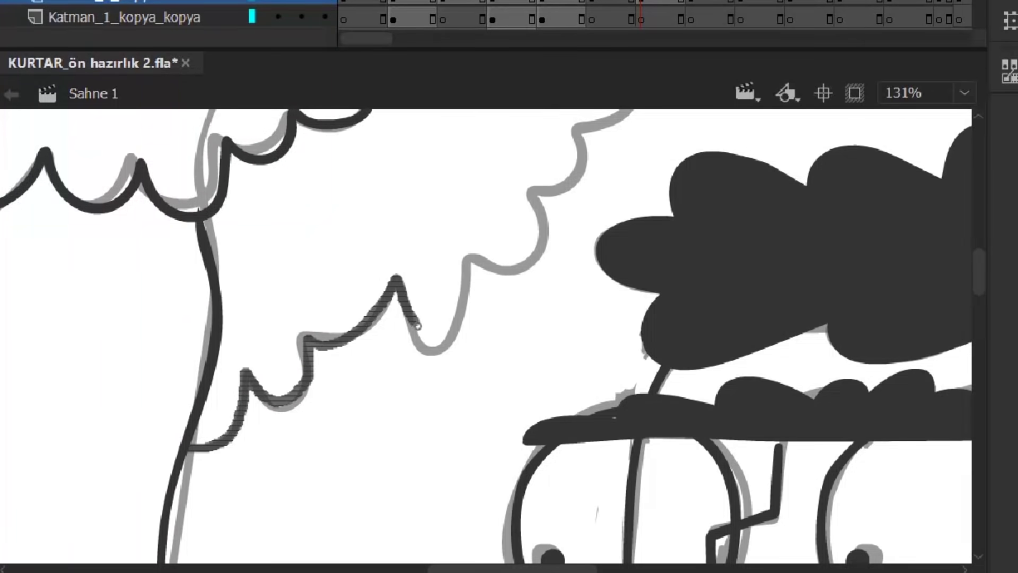
{"action": "scroll", "coordinate": [511, 314], "scroll_direction": "up", "scroll_amount": 5}
{"action": "scroll", "coordinate": [431, 302], "scroll_direction": "left", "scroll_amount": 5}
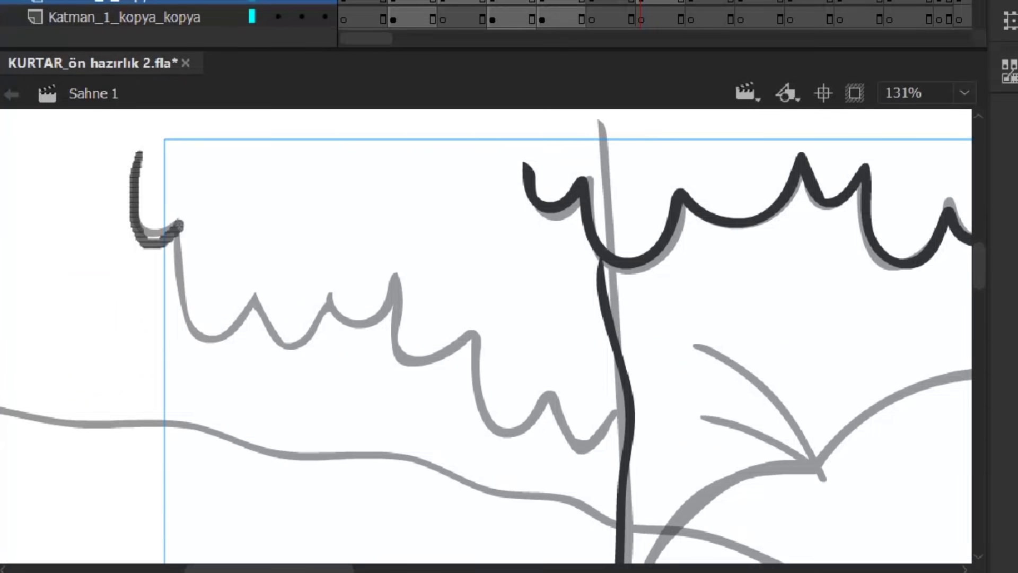
{"action": "left_click", "coordinate": [625, 436], "text": "alt"}
{"action": "left_click", "coordinate": [583, 293], "text": "alt"}
{"action": "left_click", "coordinate": [584, 293]}
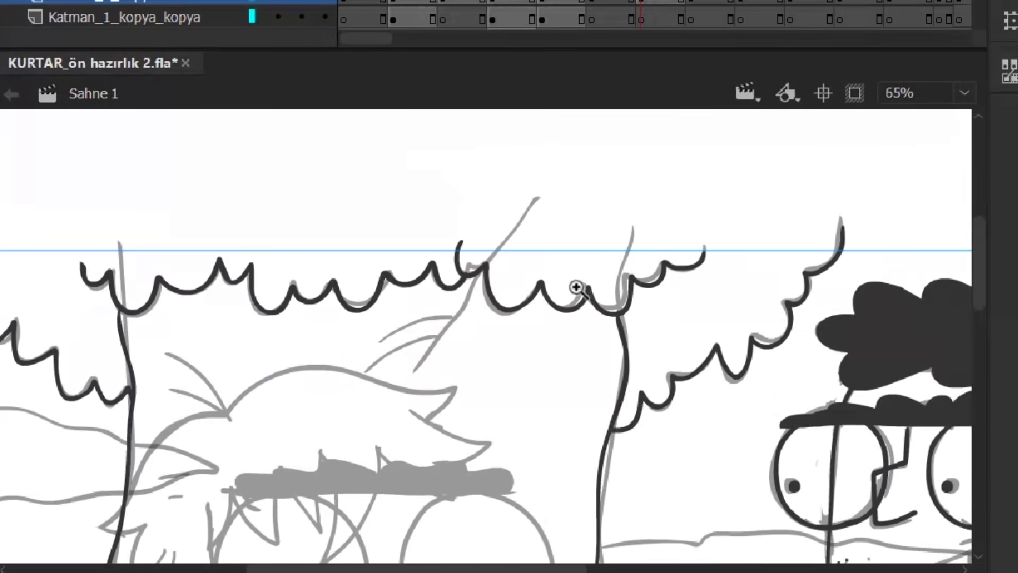
Ink the diagonal branch lines on the trunk just above the woman's hair.
{"action": "left_click", "coordinate": [436, 293]}
{"action": "left_click", "coordinate": [436, 293], "text": "alt"}
{"action": "left_click", "coordinate": [436, 292], "text": "alt"}
{"action": "left_click", "coordinate": [435, 293], "text": "alt"}
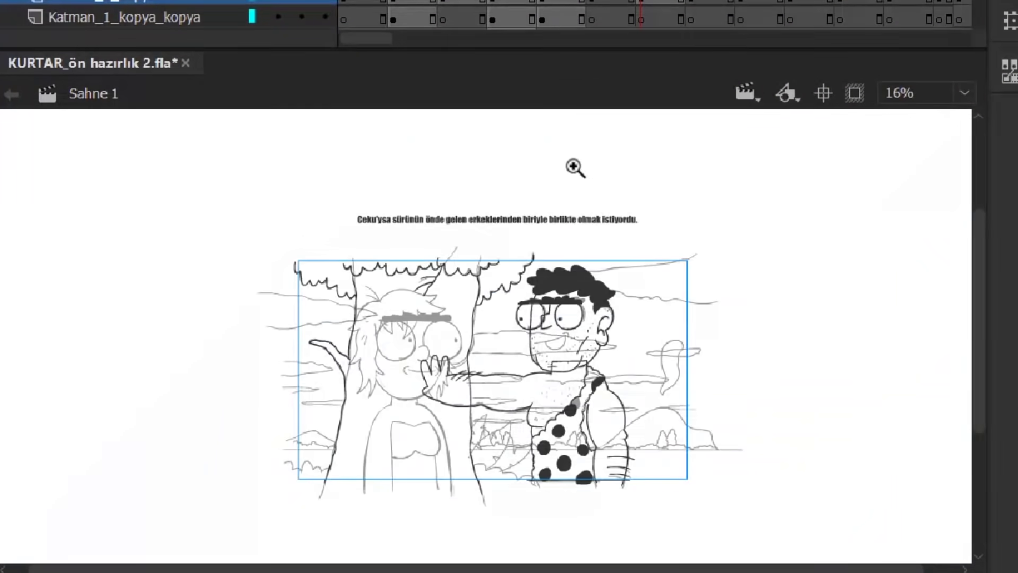
Ink the scalloped bushes at ground level on both sides of the tree trunk.
{"action": "left_click", "coordinate": [217, 334]}
{"action": "left_click", "coordinate": [217, 335]}
{"action": "left_click", "coordinate": [636, 325], "text": "alt"}
{"action": "left_click", "coordinate": [636, 325]}
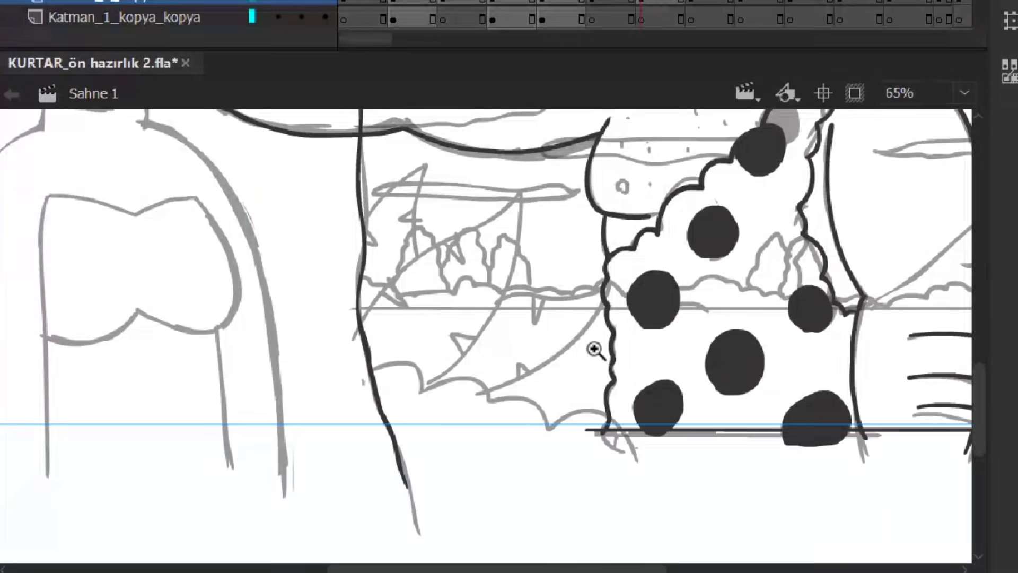
{"action": "left_click", "coordinate": [431, 341]}
{"action": "left_click_drag", "start_coordinate": [141, 352], "coordinate": [431, 431]}
Ink the large notched leaves growing behind the bush between the tree trunk and the man.
{"action": "left_click", "coordinate": [403, 362], "text": "alt"}
{"action": "left_click", "coordinate": [403, 362], "text": "alt"}
{"action": "left_click", "coordinate": [203, 384]}
{"action": "left_click", "coordinate": [203, 385]}
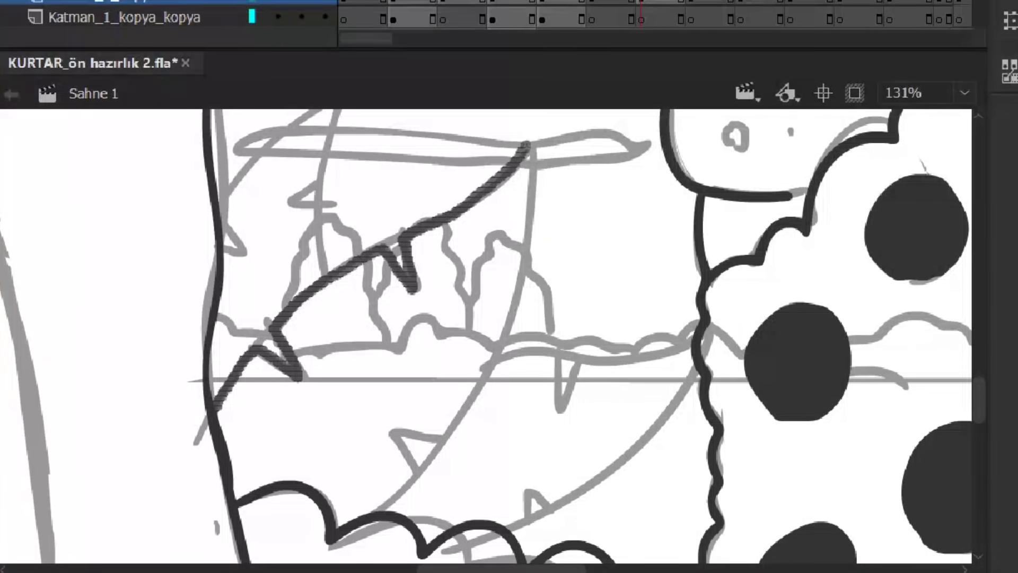
{"action": "left_click_drag", "start_coordinate": [592, 449], "coordinate": [359, 412]}
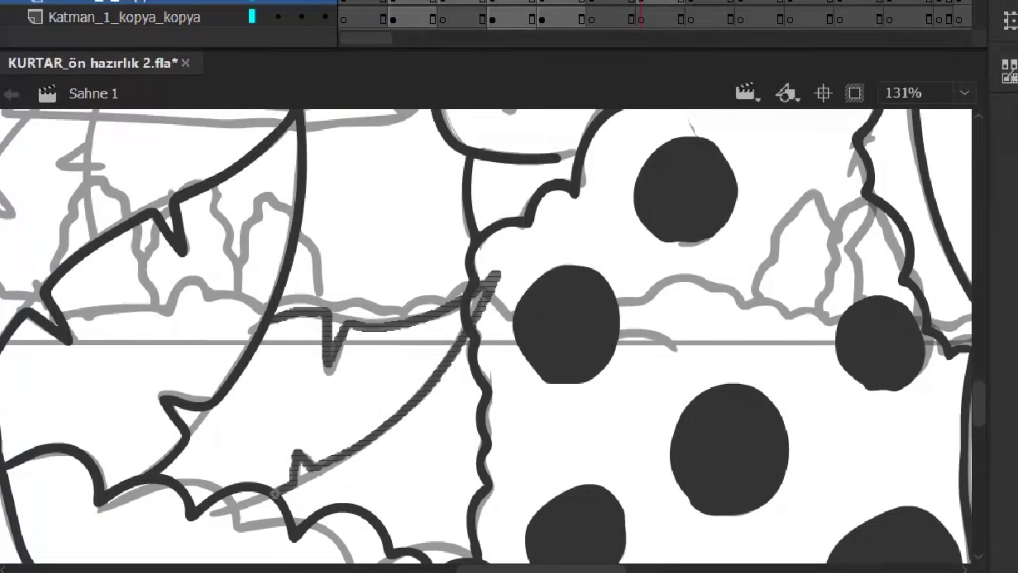
{"action": "left_click_drag", "start_coordinate": [12, 176], "coordinate": [291, 291]}
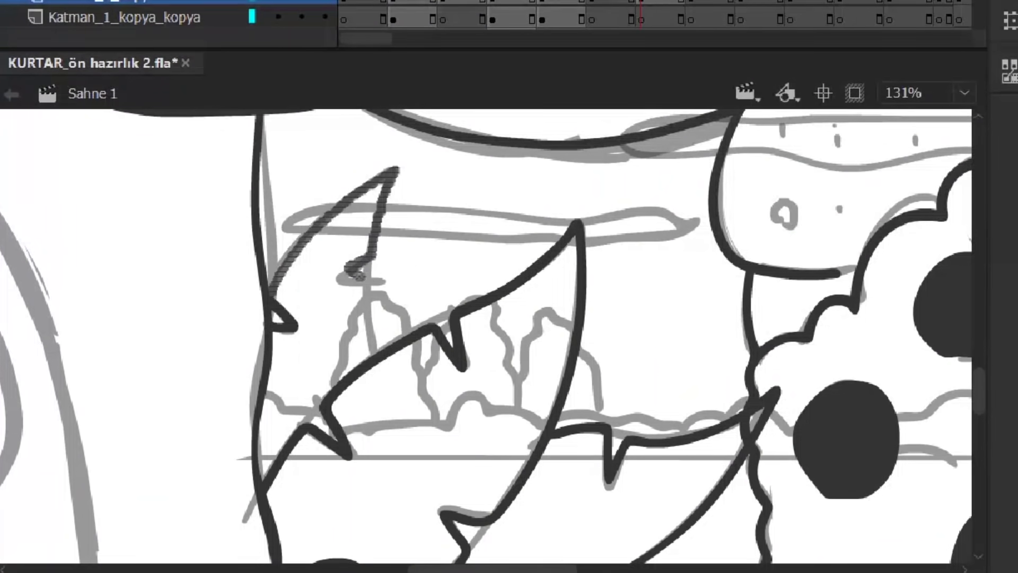
{"action": "left_click", "coordinate": [419, 293], "text": "alt"}
{"action": "left_click", "coordinate": [420, 292], "text": "alt"}
{"action": "left_click", "coordinate": [394, 274], "text": "alt"}
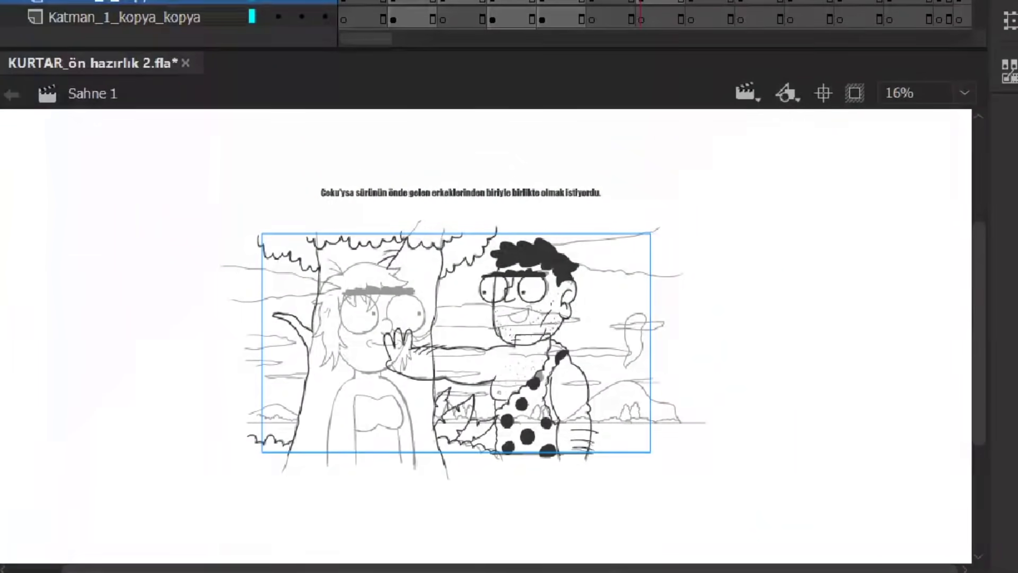
Draw straight vertical border lines just outside the left and right edges of the stage.
{"action": "left_click", "coordinate": [551, 302]}
{"action": "left_click", "coordinate": [377, 307], "text": "alt"}
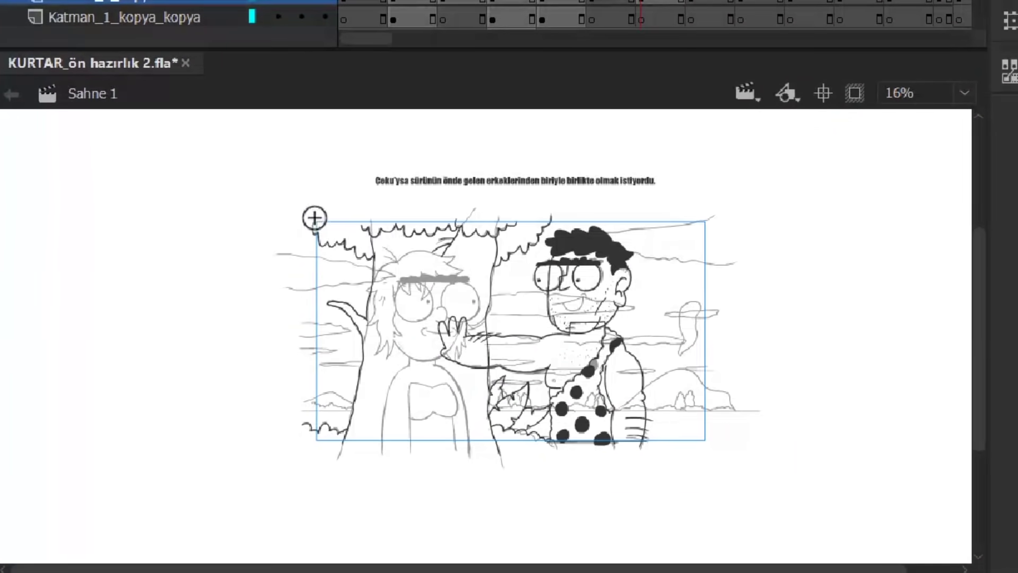
{"action": "left_click", "coordinate": [398, 223]}
{"action": "scroll", "coordinate": [429, 243], "scroll_direction": "right", "scroll_amount": 5}
{"action": "scroll", "coordinate": [430, 244], "scroll_direction": "down", "scroll_amount": 3}
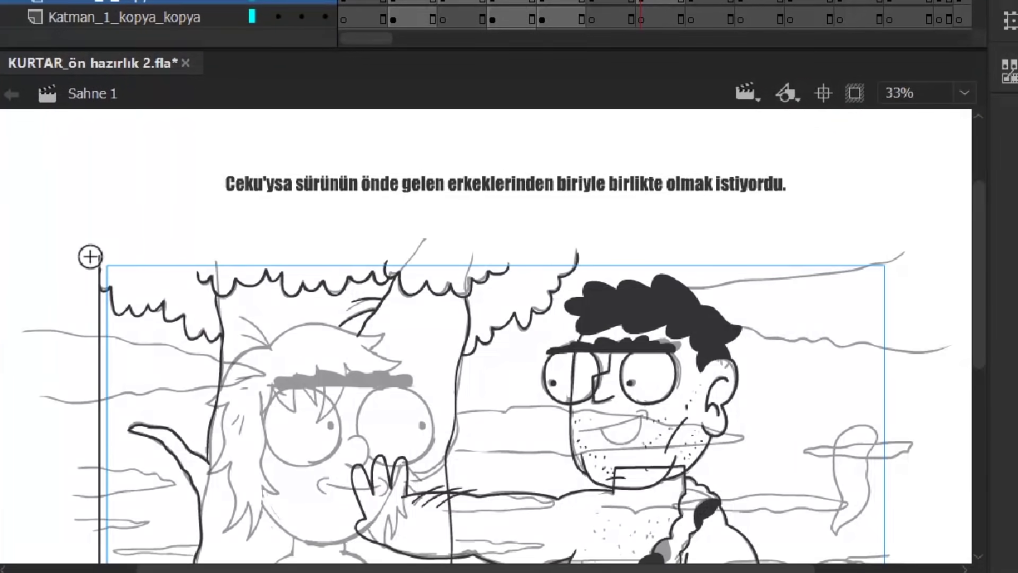
{"action": "scroll", "coordinate": [721, 149], "scroll_direction": "left", "scroll_amount": 3}
{"action": "scroll", "coordinate": [845, 310], "scroll_direction": "down", "scroll_amount": 5}
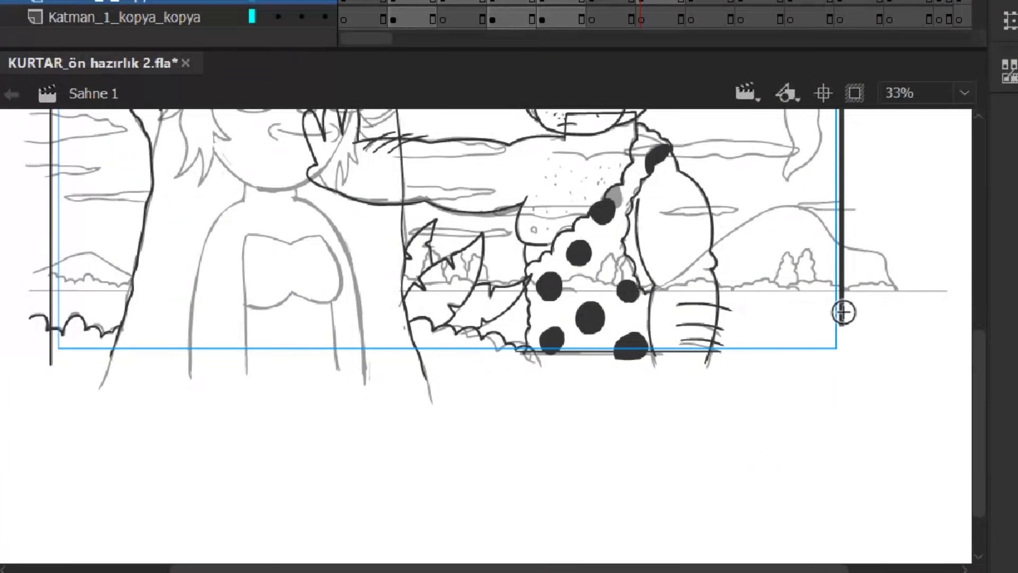
{"action": "scroll", "coordinate": [856, 356], "scroll_direction": "up", "scroll_amount": 4}
{"action": "scroll", "coordinate": [856, 356], "scroll_direction": "left", "scroll_amount": 3}
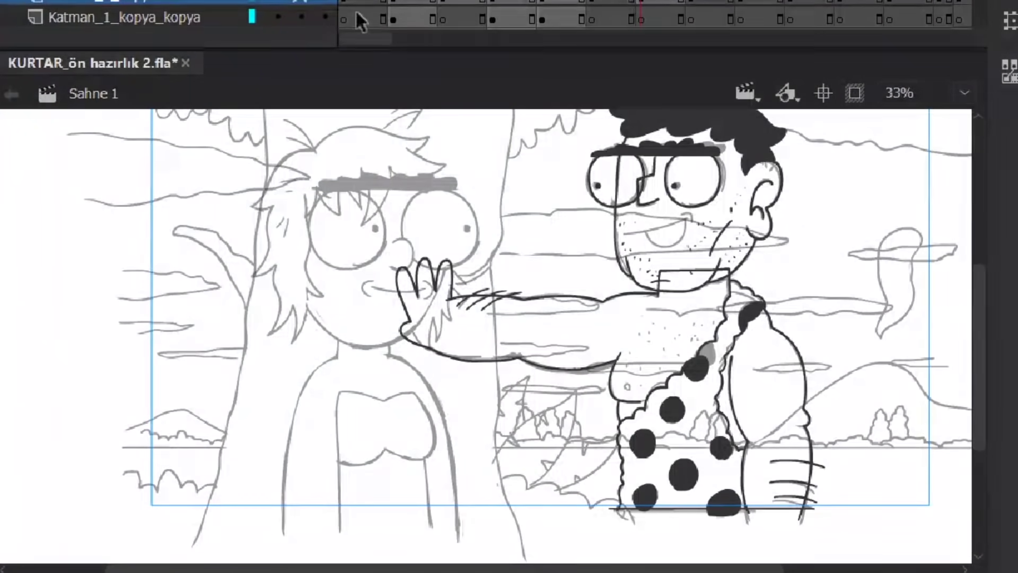
On the Katman_1_kopya_kopya layer, ink the straight horizon line and the scalloped row of distant bushes above it.
{"action": "left_click", "coordinate": [355, 18]}
{"action": "left_click_drag", "start_coordinate": [131, 449], "coordinate": [386, 423]}
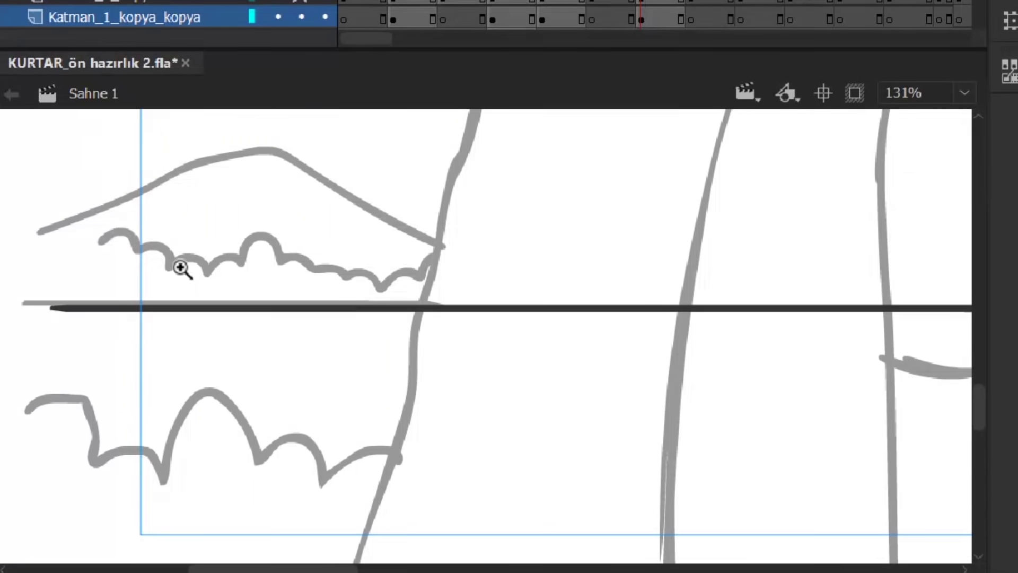
{"action": "mouse_move", "coordinate": [484, 256]}
{"action": "left_mouse_down"}
{"action": "mouse_move", "coordinate": [659, 272]}
{"action": "mouse_move", "coordinate": [225, 297]}
{"action": "left_mouse_up"}
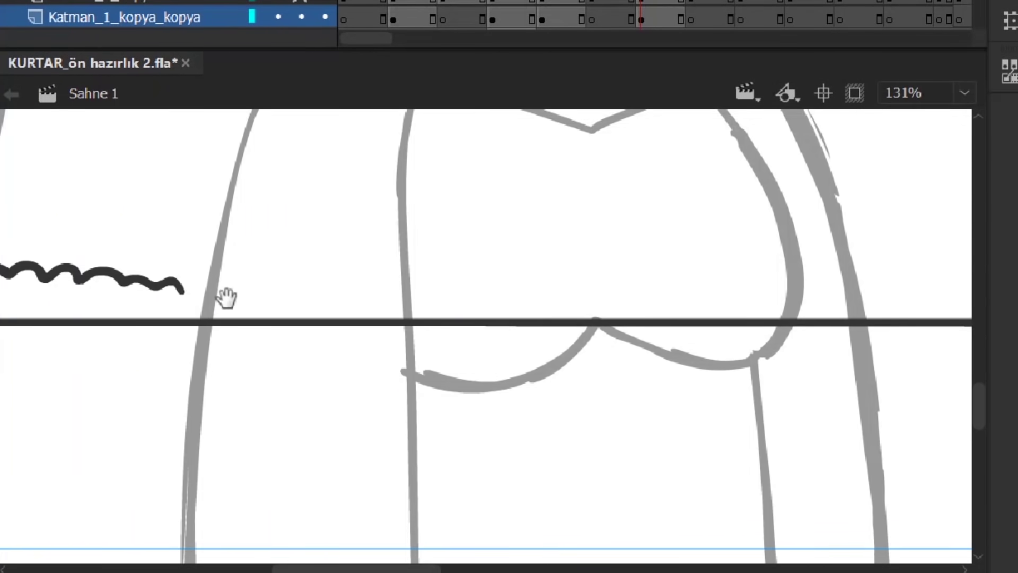
{"action": "mouse_move", "coordinate": [567, 279]}
{"action": "left_mouse_down"}
{"action": "mouse_move", "coordinate": [836, 303]}
{"action": "mouse_move", "coordinate": [236, 288]}
{"action": "mouse_move", "coordinate": [337, 277]}
{"action": "mouse_move", "coordinate": [631, 289]}
{"action": "mouse_move", "coordinate": [716, 270]}
{"action": "mouse_move", "coordinate": [863, 284]}
{"action": "mouse_move", "coordinate": [295, 220]}
{"action": "mouse_move", "coordinate": [647, 212]}
{"action": "left_mouse_up"}
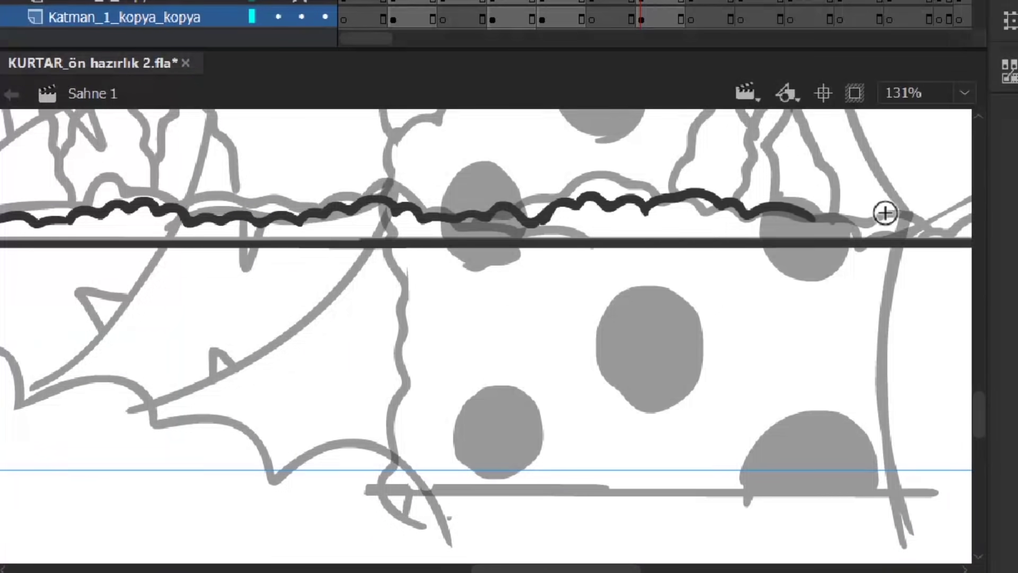
Finish the distant bush row and ink the large hill with its two trees at the scene's right end.
{"action": "left_click_drag", "start_coordinate": [818, 224], "coordinate": [185, 354]}
{"action": "left_click_drag", "start_coordinate": [827, 355], "coordinate": [266, 307]}
{"action": "left_click_drag", "start_coordinate": [250, 331], "coordinate": [530, 341]}
{"action": "left_click_drag", "start_coordinate": [199, 162], "coordinate": [493, 271]}
{"action": "mouse_move", "coordinate": [413, 420]}
{"action": "left_mouse_down"}
{"action": "mouse_move", "coordinate": [443, 336]}
{"action": "mouse_move", "coordinate": [492, 371]}
{"action": "left_mouse_up"}
{"action": "left_click_drag", "start_coordinate": [549, 322], "coordinate": [575, 430]}
{"action": "left_click_drag", "start_coordinate": [42, 399], "coordinate": [159, 452]}
{"action": "mouse_move", "coordinate": [85, 488]}
{"action": "left_mouse_down"}
{"action": "mouse_move", "coordinate": [339, 296]}
{"action": "mouse_move", "coordinate": [689, 220]}
{"action": "mouse_move", "coordinate": [965, 513]}
{"action": "left_mouse_up"}
Ink the three distant trees standing on the bush row between the tree trunk and the man.
{"action": "key", "text": "z"}
{"action": "left_click", "coordinate": [840, 318], "text": "alt"}
{"action": "left_click", "coordinate": [841, 318], "text": "alt"}
{"action": "left_click", "coordinate": [557, 381]}
{"action": "scroll", "coordinate": [641, 422], "scroll_direction": "up", "scroll_amount": 3}
{"action": "left_click", "coordinate": [515, 359]}
{"action": "key", "text": "b"}
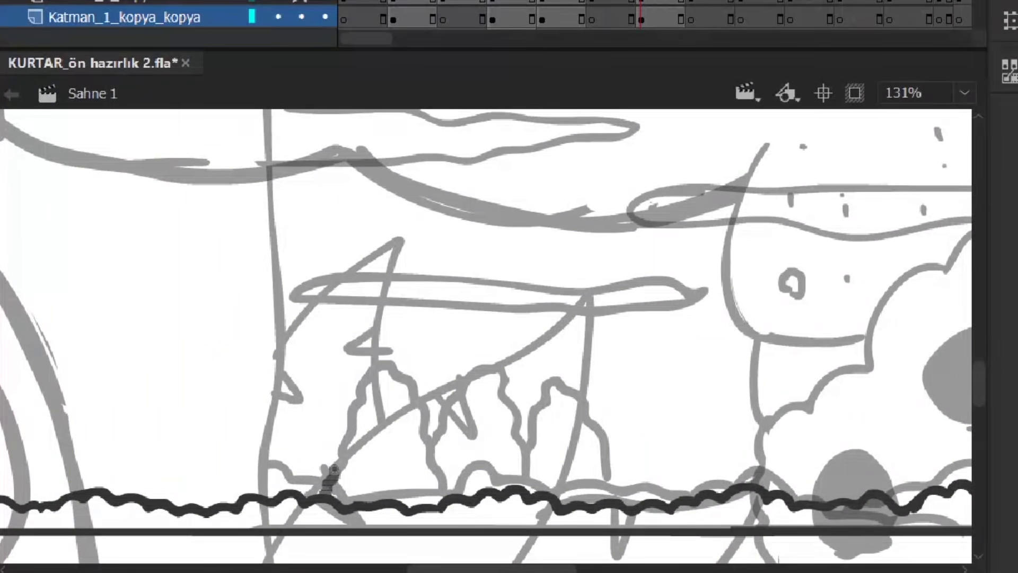
{"action": "left_click_drag", "start_coordinate": [447, 473], "coordinate": [449, 493]}
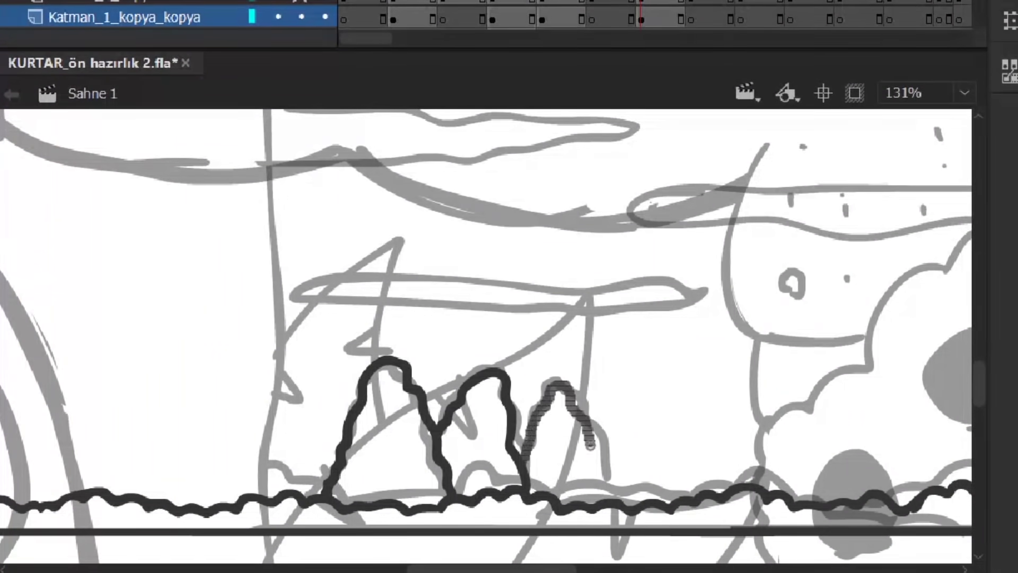
{"action": "left_click_drag", "start_coordinate": [586, 424], "coordinate": [586, 424]}
Ink the contour of the small distant hill at the scene's left end.
{"action": "key", "text": "ctrl+minus"}
{"action": "key", "text": "ctrl+minus"}
{"action": "key", "text": "z"}
{"action": "left_click", "coordinate": [136, 371]}
{"action": "left_click", "coordinate": [135, 371]}
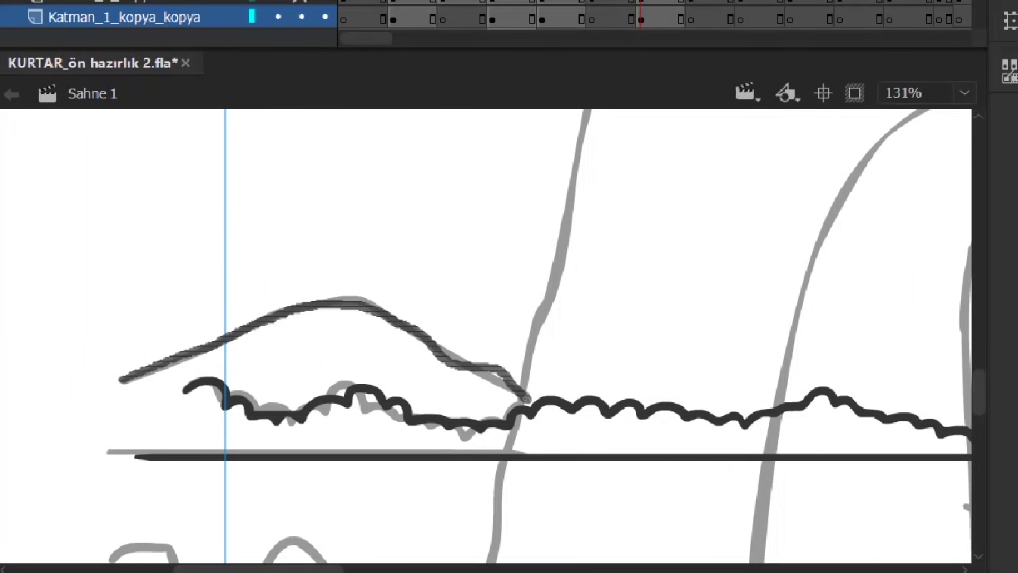
Add vertical border lines beside the stage edges to the background and open a separate group for the clouds.
{"action": "key", "text": "ctrl+minus"}
{"action": "key", "text": "ctrl+minus"}
{"action": "key", "text": "ctrl+minus"}
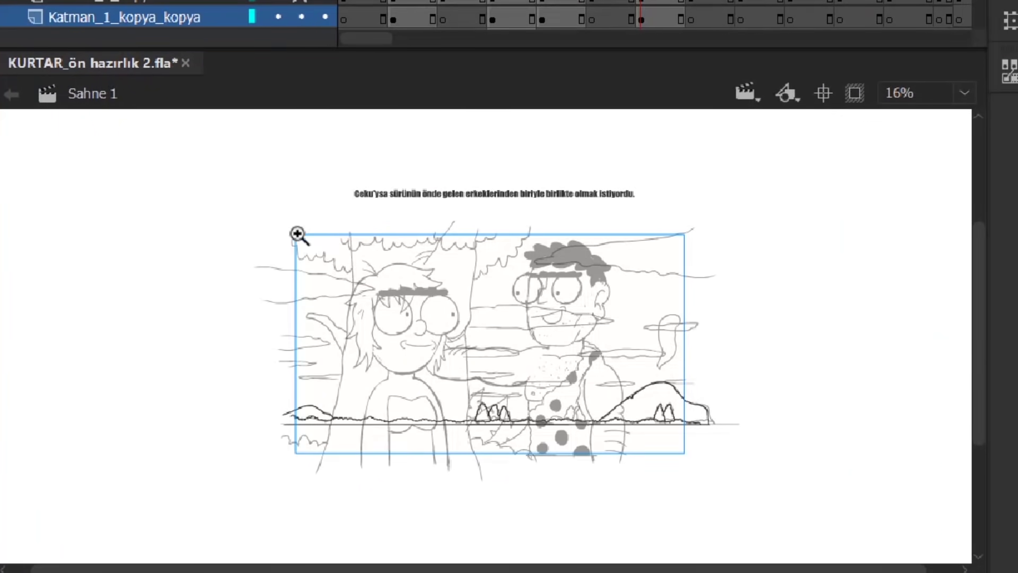
{"action": "mouse_move", "coordinate": [474, 327]}
{"action": "left_mouse_down"}
{"action": "mouse_move", "coordinate": [693, 466]}
{"action": "mouse_move", "coordinate": [689, 451]}
{"action": "left_mouse_up"}
{"action": "left_click", "coordinate": [359, 334]}
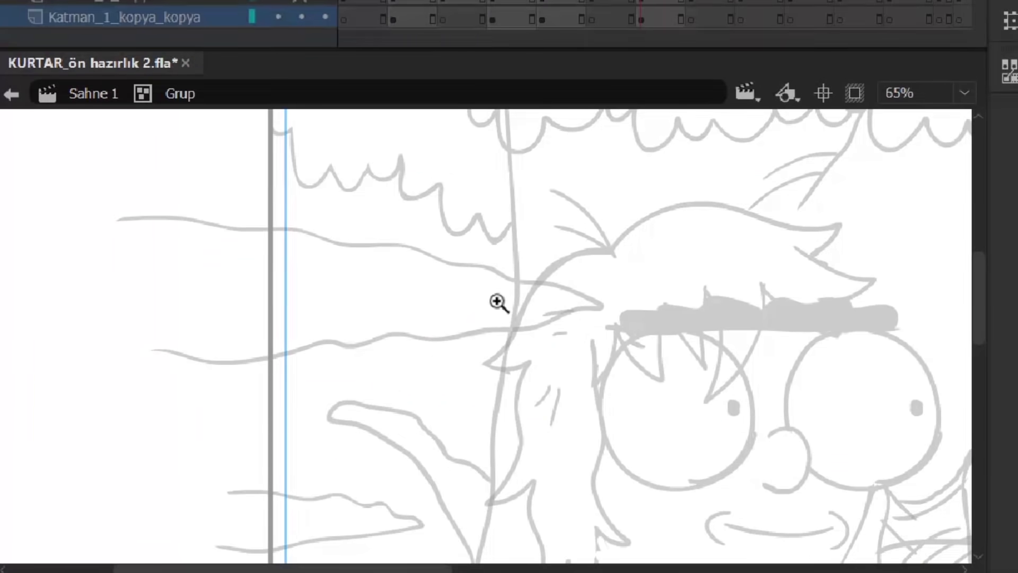
Ink the clouds on the scene's left side, closing their outer ends beyond the stage edge.
{"action": "left_click_drag", "start_coordinate": [421, 334], "coordinate": [162, 318]}
{"action": "scroll", "coordinate": [477, 334], "scroll_direction": "down", "scroll_amount": 5}
{"action": "mouse_move", "coordinate": [220, 288]}
{"action": "left_mouse_down"}
{"action": "mouse_move", "coordinate": [364, 303]}
{"action": "mouse_move", "coordinate": [242, 333]}
{"action": "left_mouse_up"}
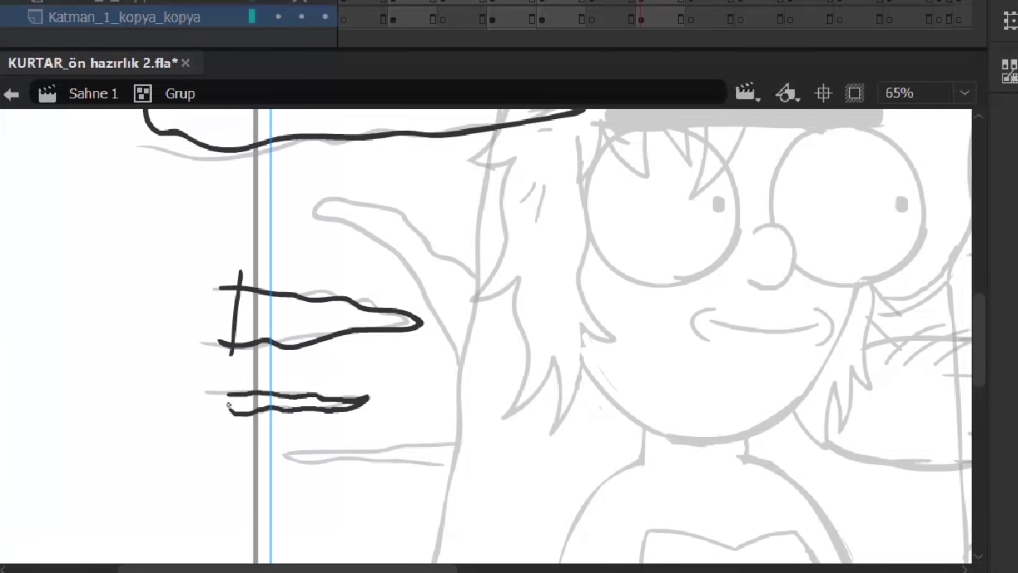
{"action": "left_click_drag", "start_coordinate": [527, 437], "coordinate": [662, 323]}
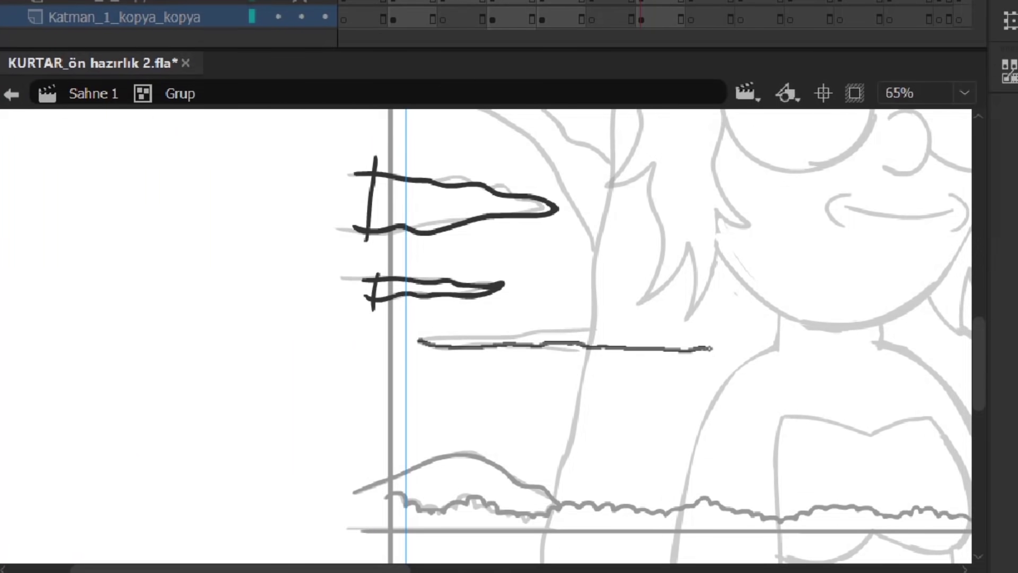
{"action": "scroll", "coordinate": [606, 336], "scroll_direction": "right", "scroll_amount": 10}
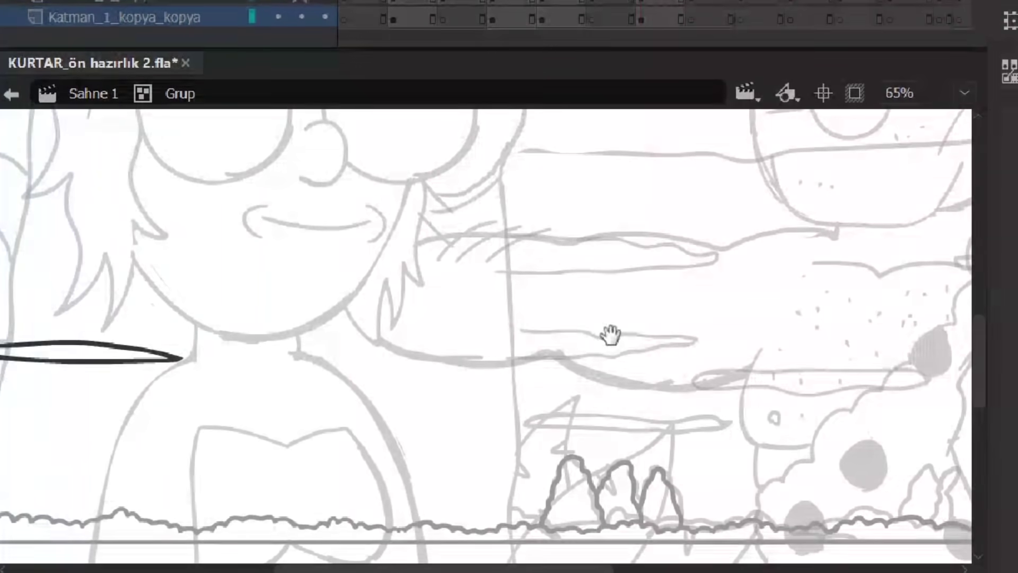
Ink the thin clouds above the distant trees, behind the man's shoulder and arm, and around the right-hand hill.
{"action": "left_click_drag", "start_coordinate": [316, 403], "coordinate": [504, 405]}
{"action": "scroll", "coordinate": [729, 355], "scroll_direction": "right", "scroll_amount": 5}
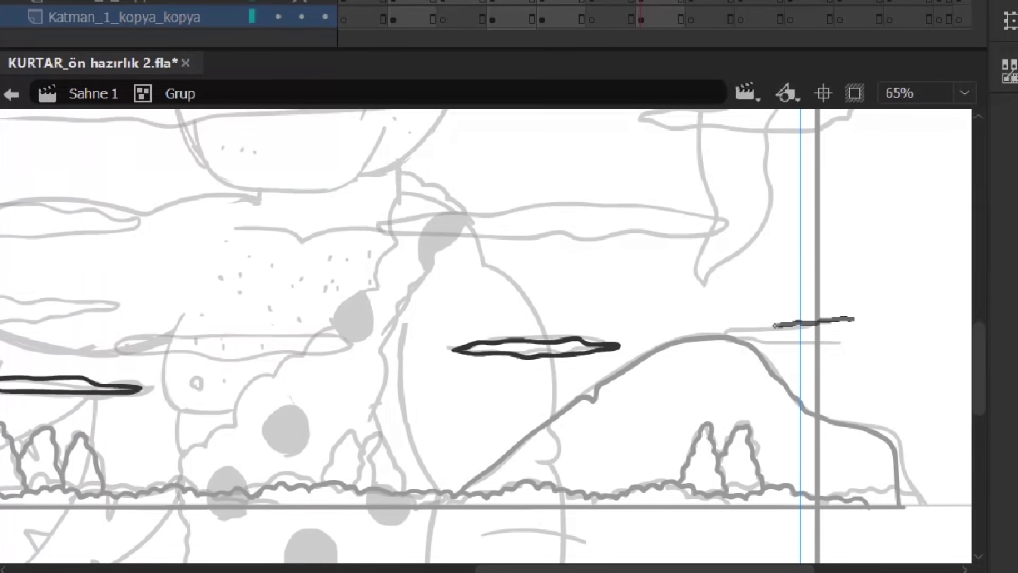
{"action": "left_click_drag", "start_coordinate": [684, 328], "coordinate": [685, 330]}
{"action": "mouse_move", "coordinate": [390, 228]}
{"action": "left_mouse_down"}
{"action": "mouse_move", "coordinate": [499, 321]}
{"action": "mouse_move", "coordinate": [583, 309]}
{"action": "left_mouse_up"}
{"action": "left_click_drag", "start_coordinate": [745, 280], "coordinate": [554, 351]}
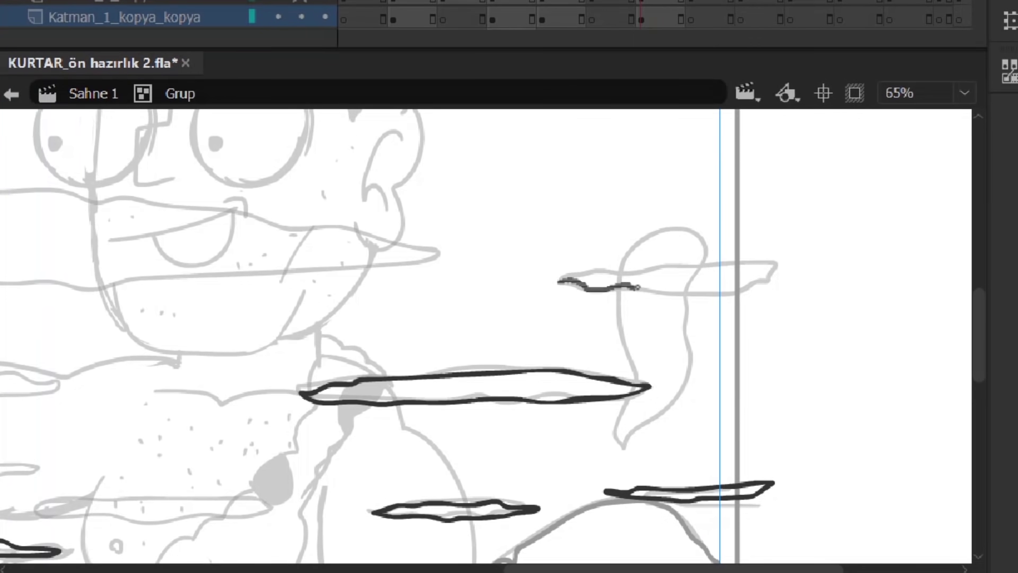
{"action": "mouse_move", "coordinate": [632, 268]}
{"action": "left_mouse_down"}
{"action": "mouse_move", "coordinate": [559, 280]}
{"action": "mouse_move", "coordinate": [823, 413]}
{"action": "left_mouse_up"}
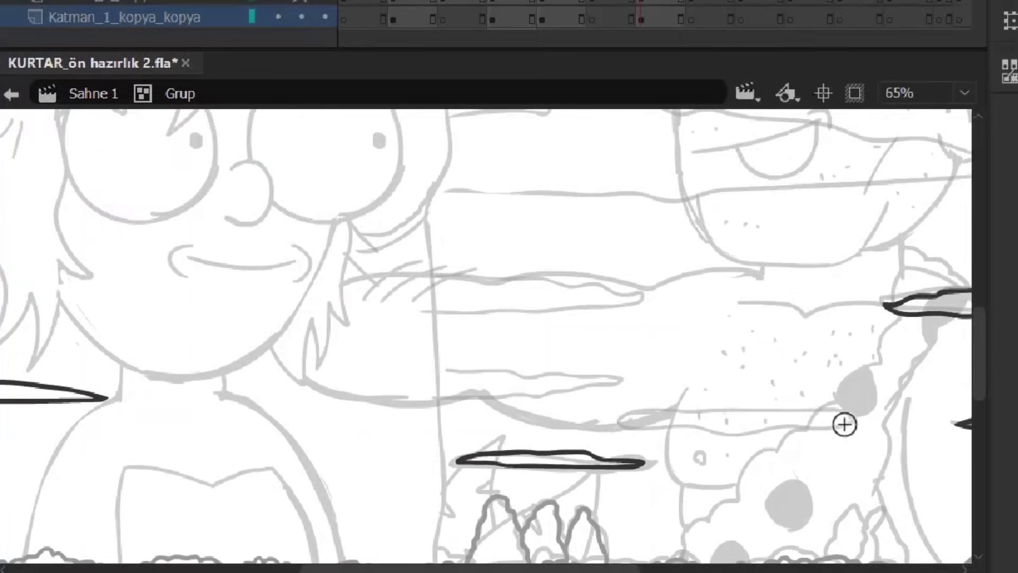
Ink the clouds between the woman and the man, including the long wide one crossing behind both faces.
{"action": "left_click_drag", "start_coordinate": [623, 421], "coordinate": [745, 428]}
{"action": "left_click_drag", "start_coordinate": [459, 368], "coordinate": [401, 369]}
{"action": "left_click_drag", "start_coordinate": [551, 389], "coordinate": [401, 370]}
{"action": "mouse_move", "coordinate": [331, 283]}
{"action": "left_mouse_down"}
{"action": "mouse_move", "coordinate": [615, 284]}
{"action": "mouse_move", "coordinate": [546, 311]}
{"action": "mouse_move", "coordinate": [265, 304]}
{"action": "left_mouse_up"}
{"action": "left_click_drag", "start_coordinate": [701, 178], "coordinate": [552, 363]}
{"action": "mouse_move", "coordinate": [228, 380]}
{"action": "left_mouse_down"}
{"action": "mouse_move", "coordinate": [549, 379]}
{"action": "mouse_move", "coordinate": [736, 320]}
{"action": "mouse_move", "coordinate": [366, 294]}
{"action": "mouse_move", "coordinate": [238, 372]}
{"action": "left_mouse_up"}
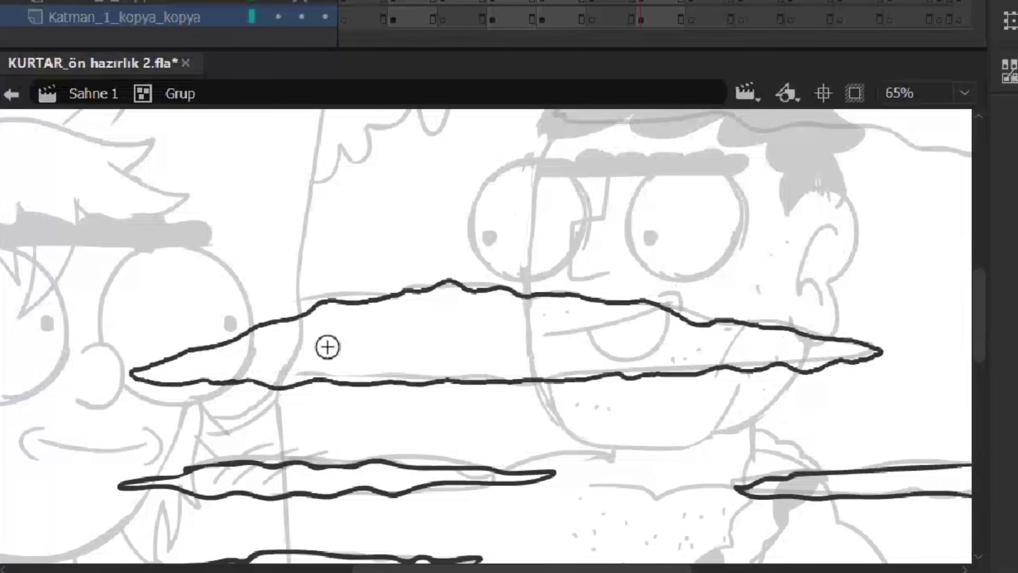
Fill every outlined cloud with the solid dark colour and leave the cloud group.
{"action": "key", "text": "z"}
{"action": "left_click", "coordinate": [233, 374], "text": "alt"}
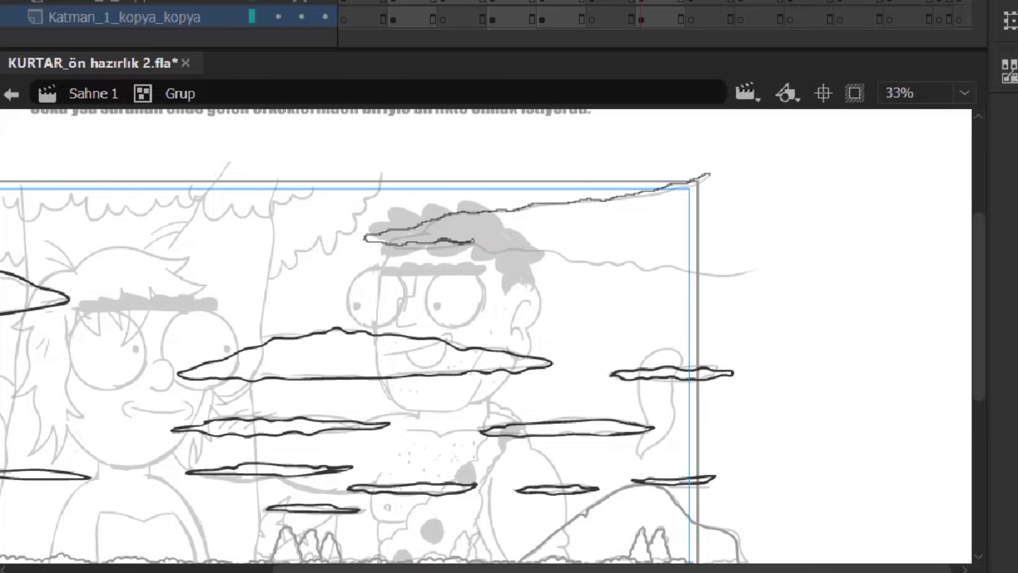
{"action": "key", "text": "k"}
{"action": "mouse_move", "coordinate": [16, 471]}
{"action": "left_mouse_down"}
{"action": "mouse_move", "coordinate": [191, 413]}
{"action": "mouse_move", "coordinate": [200, 484]}
{"action": "left_mouse_up"}
{"action": "left_click", "coordinate": [149, 279]}
{"action": "left_click", "coordinate": [130, 395]}
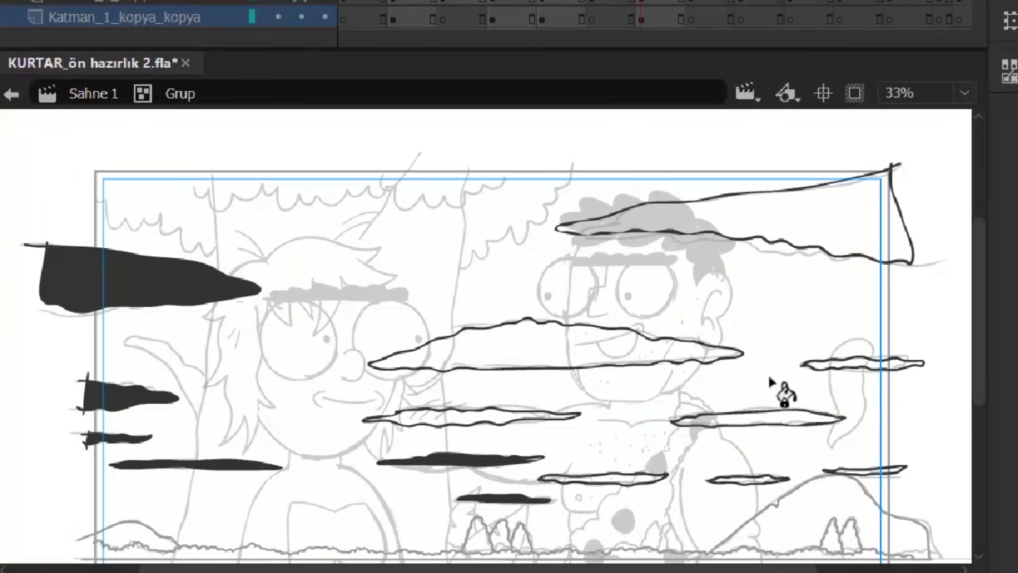
{"action": "left_click", "coordinate": [864, 364]}
{"action": "left_click", "coordinate": [742, 223]}
{"action": "left_click", "coordinate": [556, 344]}
{"action": "left_click", "coordinate": [608, 482]}
{"action": "key", "text": "ctrl+e"}
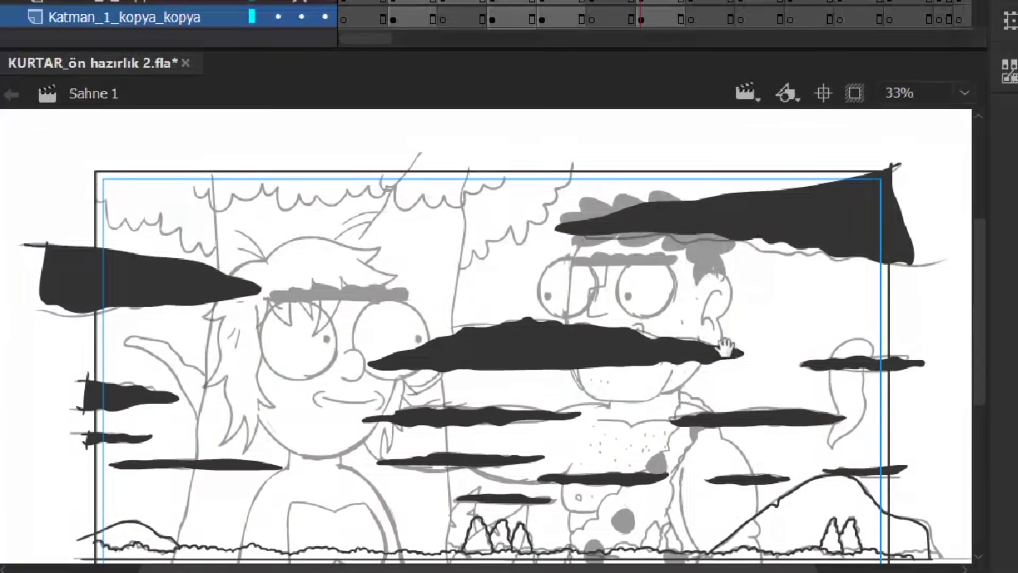
Draw seven horizontal lines across the full stage width, dividing the sky into bands down to the horizon.
{"action": "scroll", "coordinate": [484, 227], "scroll_direction": "down", "scroll_amount": 3}
{"action": "scroll", "coordinate": [136, 281], "scroll_direction": "up", "scroll_amount": 1}
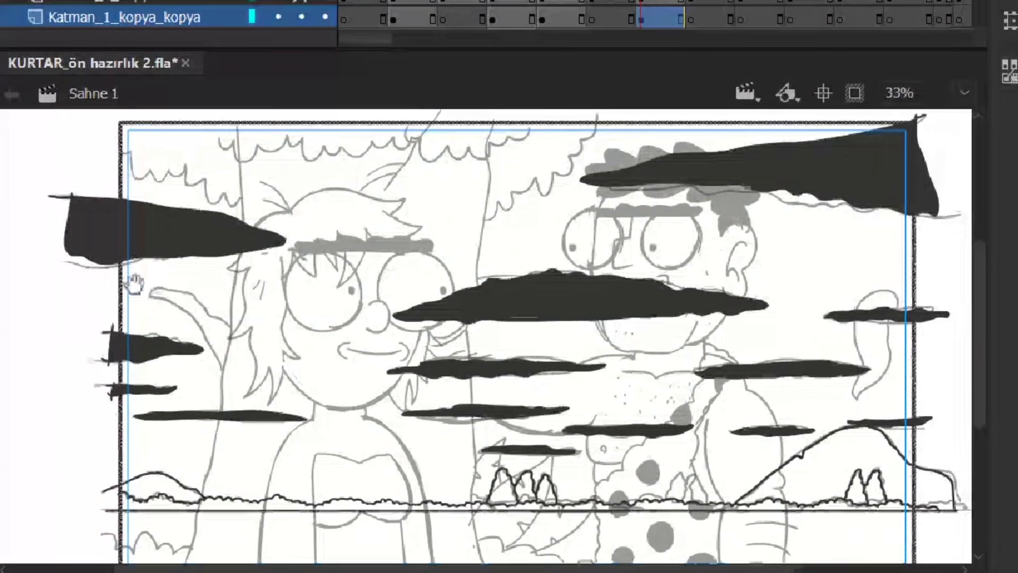
{"action": "left_click_drag", "start_coordinate": [78, 209], "coordinate": [924, 207]}
{"action": "left_click_drag", "start_coordinate": [98, 284], "coordinate": [912, 283]}
{"action": "left_click_drag", "start_coordinate": [901, 335], "coordinate": [72, 335]}
{"action": "left_click_drag", "start_coordinate": [75, 409], "coordinate": [902, 408]}
{"action": "mouse_move", "coordinate": [901, 447]}
{"action": "left_mouse_down"}
{"action": "mouse_move", "coordinate": [73, 447]}
{"action": "mouse_move", "coordinate": [881, 472]}
{"action": "left_mouse_up"}
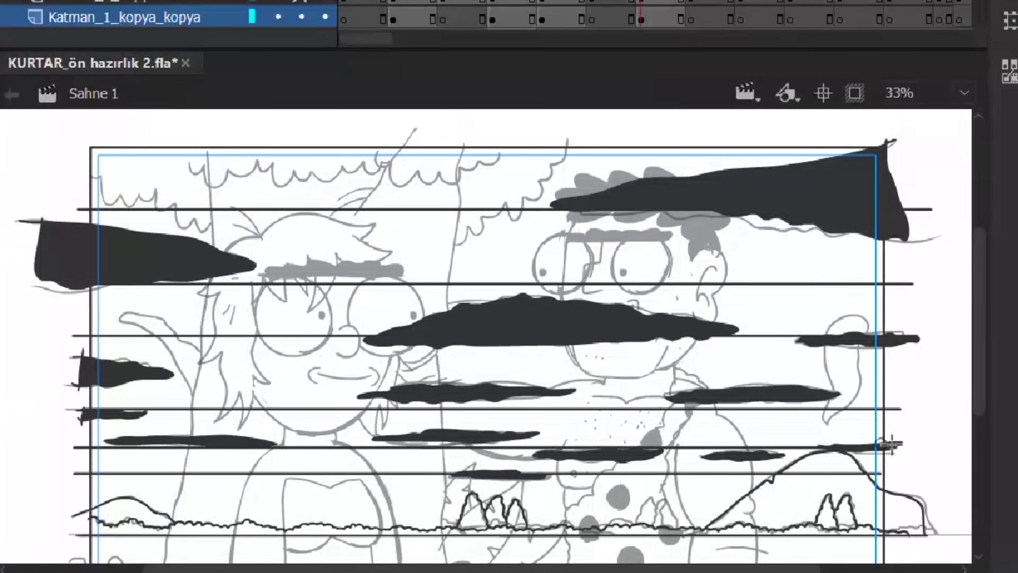
{"action": "left_click_drag", "start_coordinate": [71, 503], "coordinate": [933, 501]}
Fill the upper four sky bands with blues that get lighter from one band to the next going down.
{"action": "scroll", "coordinate": [933, 502], "scroll_direction": "down", "scroll_amount": 1}
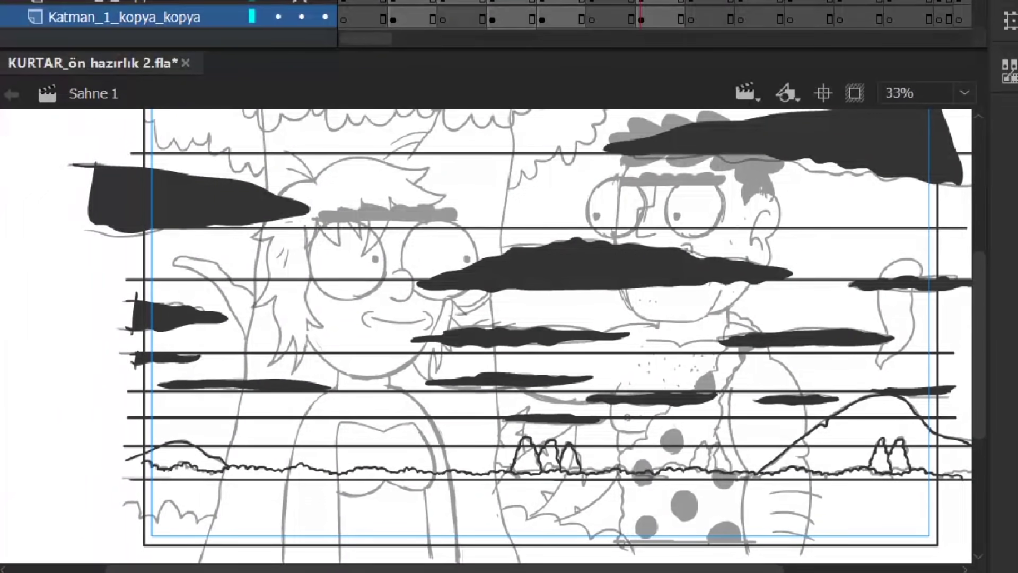
{"action": "scroll", "coordinate": [131, 295], "scroll_direction": "up", "scroll_amount": 1}
{"action": "scroll", "coordinate": [132, 295], "scroll_direction": "left", "scroll_amount": 1}
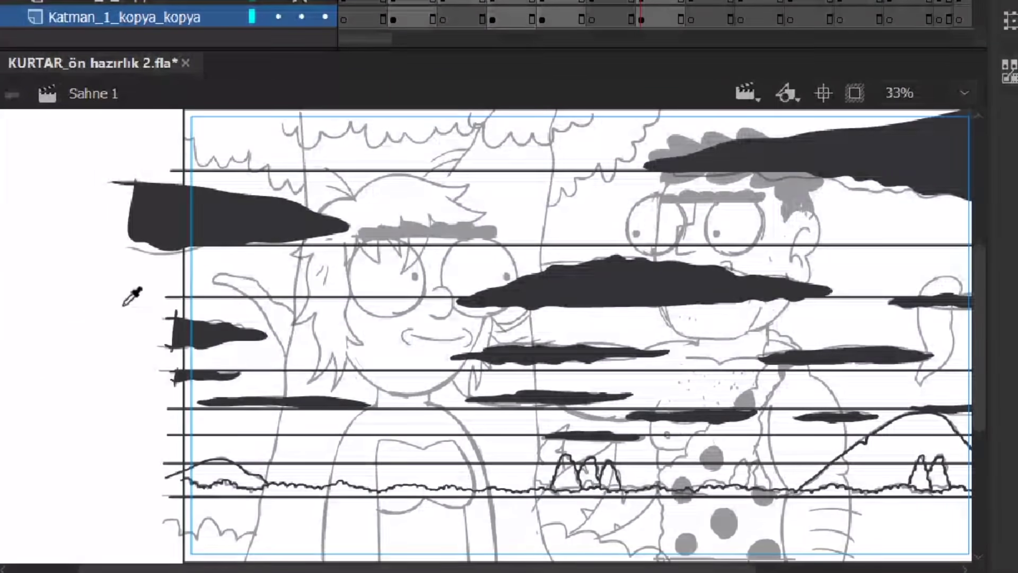
{"action": "scroll", "coordinate": [454, 220], "scroll_direction": "up", "scroll_amount": 3}
{"action": "scroll", "coordinate": [454, 220], "scroll_direction": "right", "scroll_amount": 1}
{"action": "left_click", "coordinate": [454, 221]}
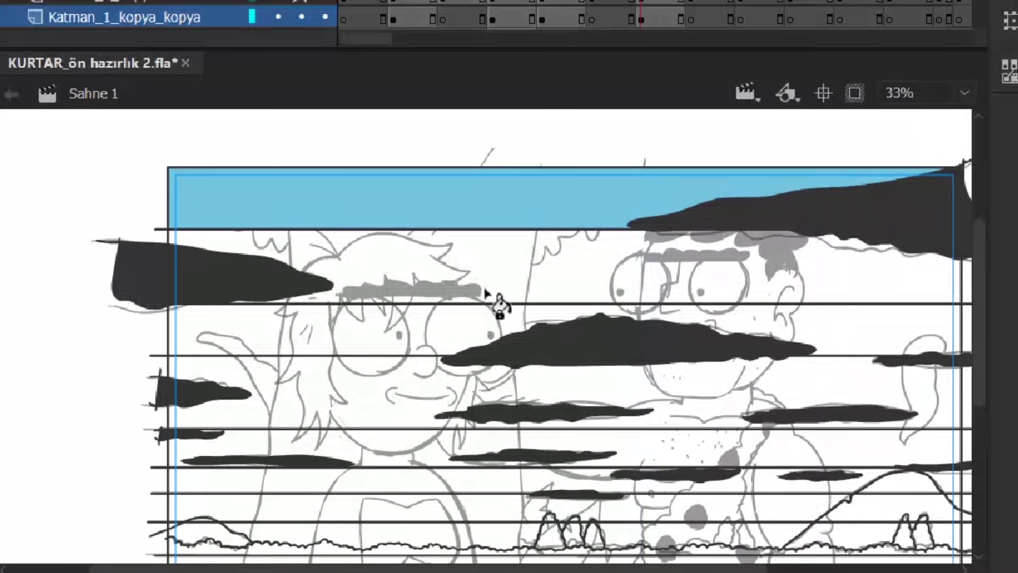
{"action": "left_click", "coordinate": [590, 300]}
{"action": "left_click", "coordinate": [825, 332]}
{"action": "left_click", "coordinate": [828, 375]}
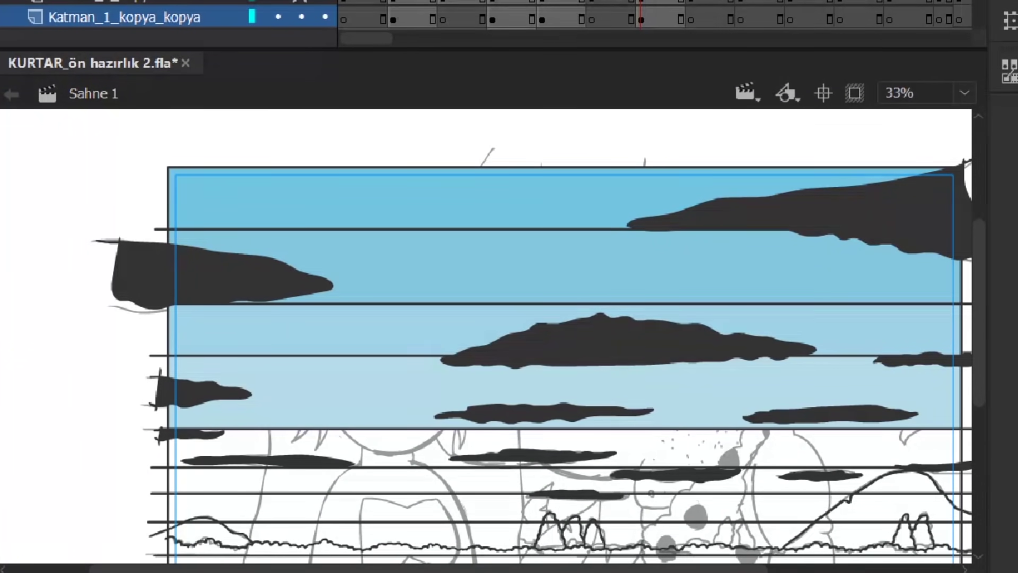
Fill the sky bands below the blue ones with orange shades that darken toward the horizon.
{"action": "left_click", "coordinate": [590, 454]}
{"action": "left_click", "coordinate": [424, 445]}
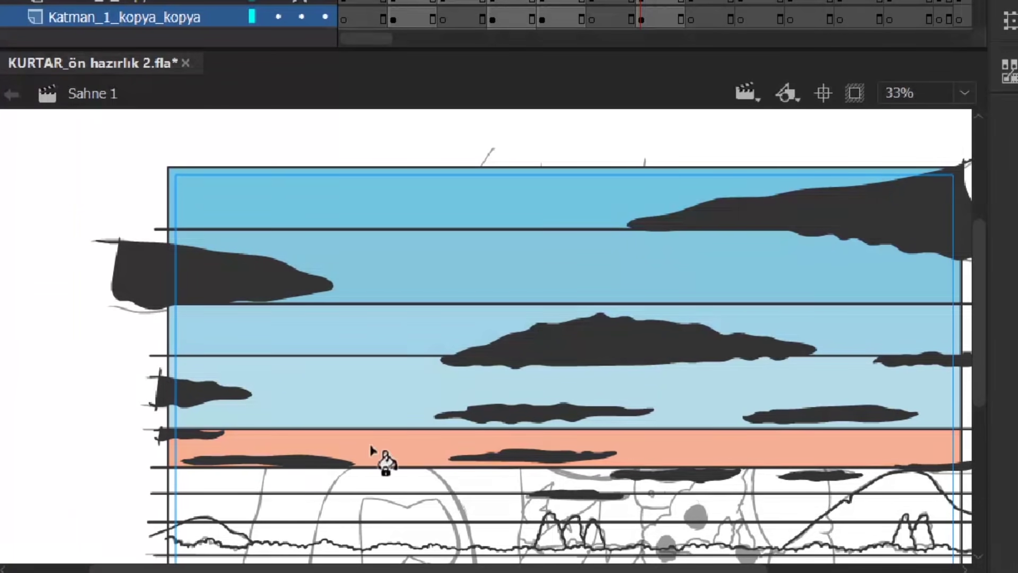
{"action": "left_click", "coordinate": [427, 480]}
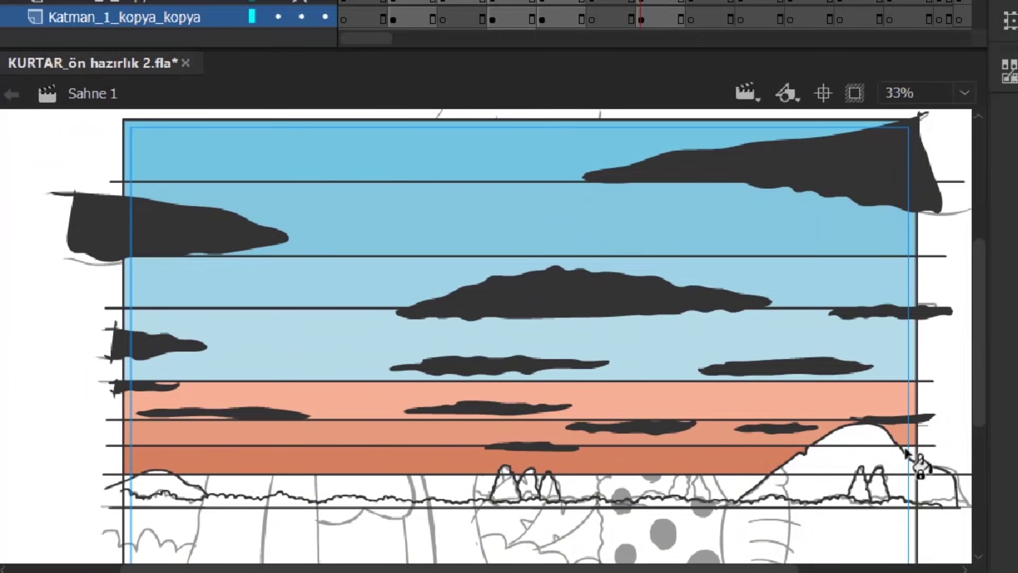
Fill the lowest sky band with dark orange and the ground below the horizon with a muted pinkish brown.
{"action": "key", "text": "z"}
{"action": "left_click", "coordinate": [567, 518]}
{"action": "left_click", "coordinate": [500, 243], "text": "alt"}
{"action": "left_click_drag", "start_coordinate": [500, 243], "coordinate": [683, 352]}
{"action": "left_click", "coordinate": [592, 340], "text": "alt"}
{"action": "scroll", "coordinate": [757, 431], "scroll_direction": "right", "scroll_amount": 4}
{"action": "key", "text": "i"}
{"action": "left_click", "coordinate": [568, 467]}
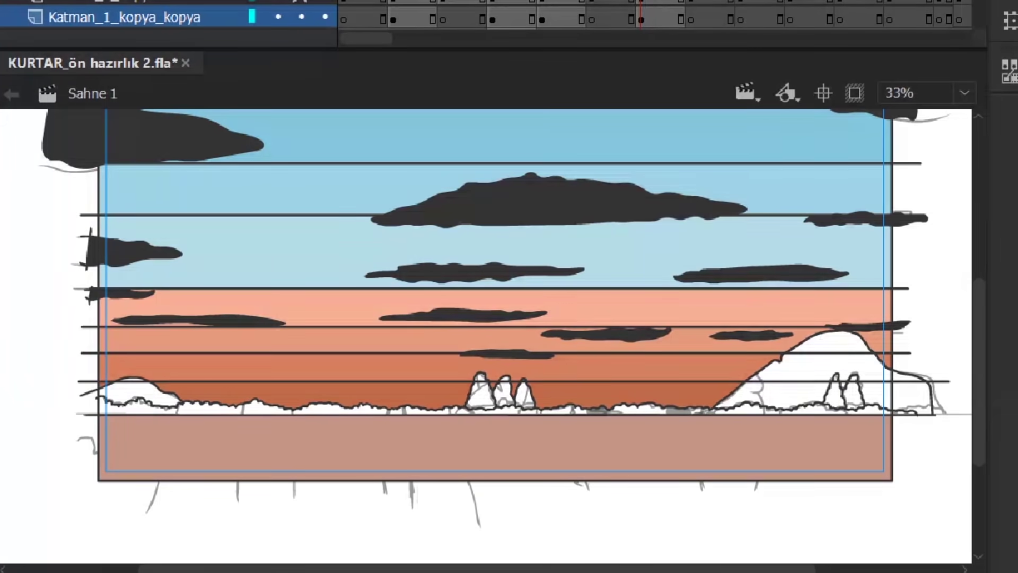
Recolour the four lower sky bands in a progression from pale pink to deep red at the horizon.
{"action": "scroll", "coordinate": [498, 334], "scroll_direction": "up", "scroll_amount": 3}
{"action": "left_click", "coordinate": [849, 389]}
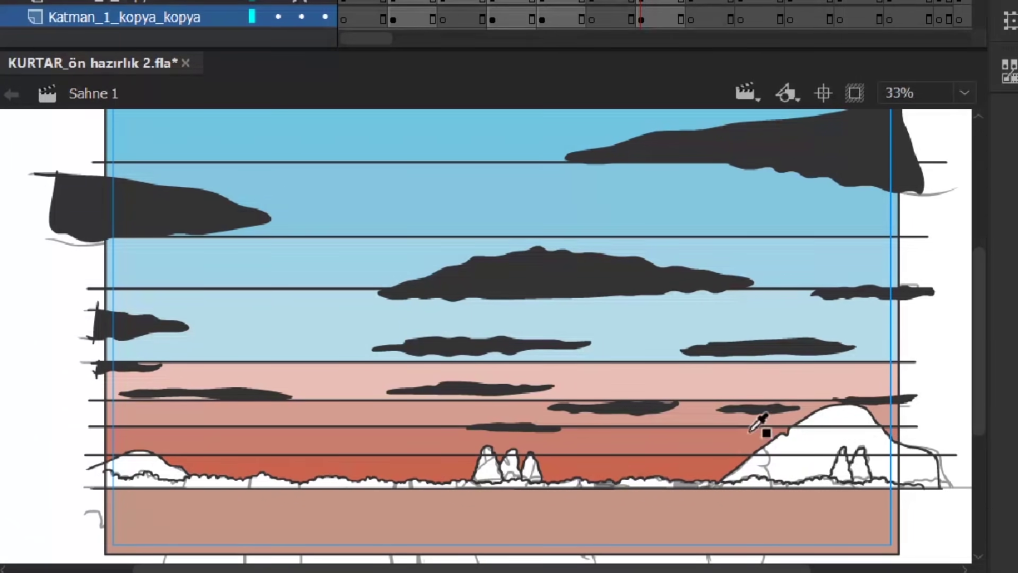
{"action": "scroll", "coordinate": [901, 432], "scroll_direction": "down", "scroll_amount": 3}
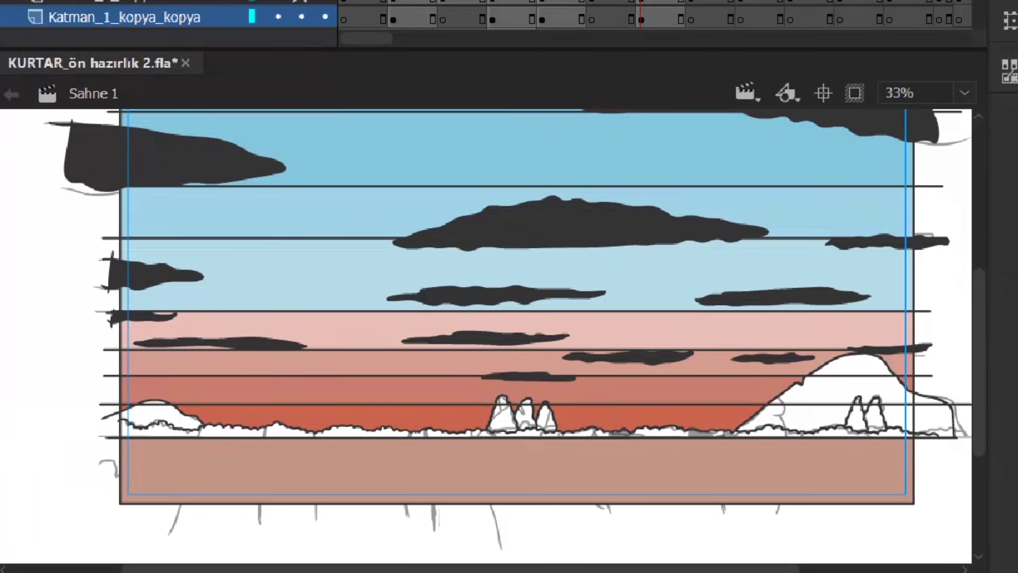
Fill the bush strip along the horizon and the right-hand hill with muted browns.
{"action": "left_click", "coordinate": [729, 439]}
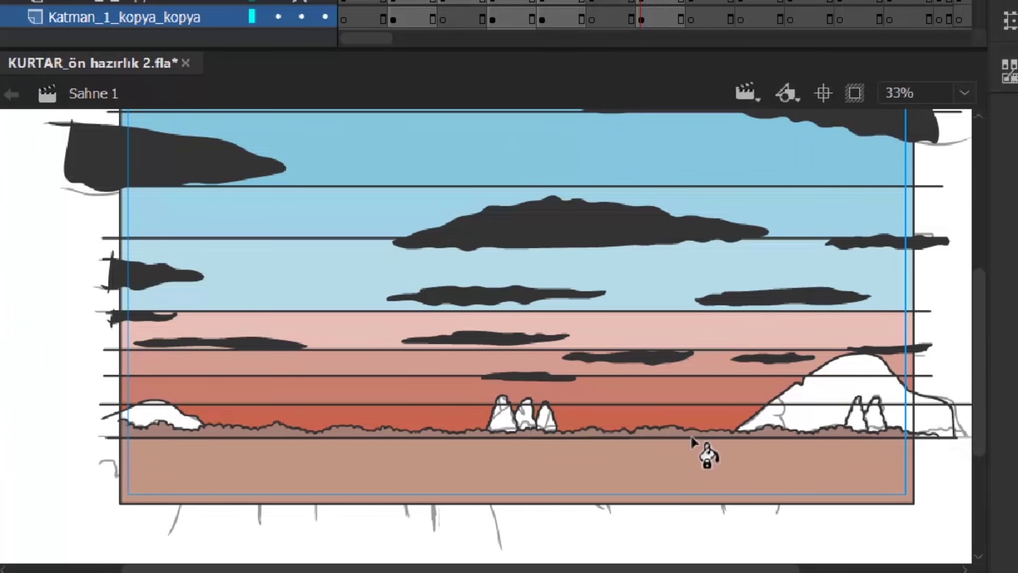
{"action": "scroll", "coordinate": [915, 371], "scroll_direction": "right", "scroll_amount": 2}
{"action": "left_click", "coordinate": [761, 386]}
{"action": "scroll", "coordinate": [599, 340], "scroll_direction": "up", "scroll_amount": 3}
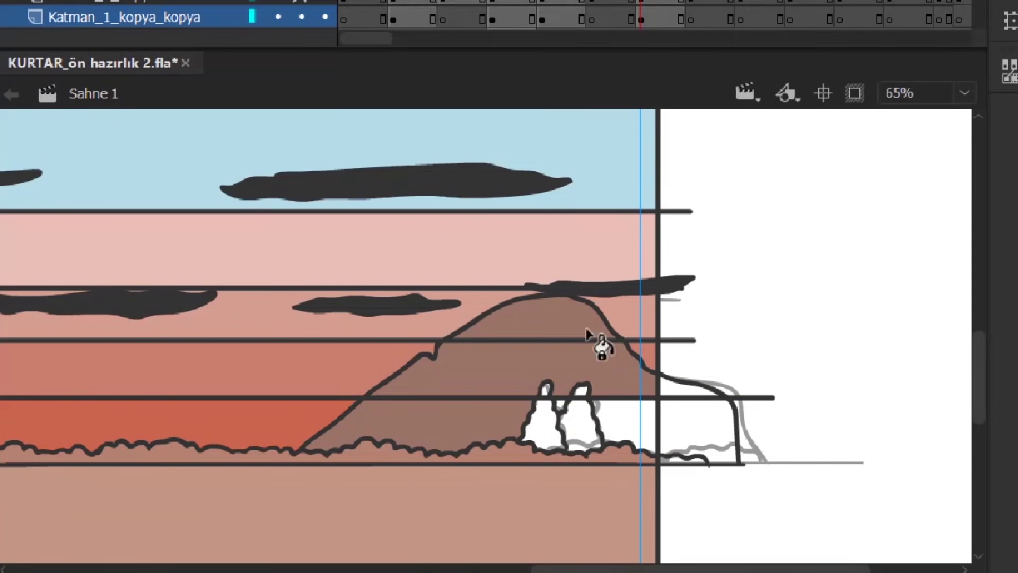
Fill the distant trees and the small left-hand hill with different shades of brown.
{"action": "left_click", "coordinate": [543, 421]}
{"action": "scroll", "coordinate": [580, 381], "scroll_direction": "up", "scroll_amount": 2}
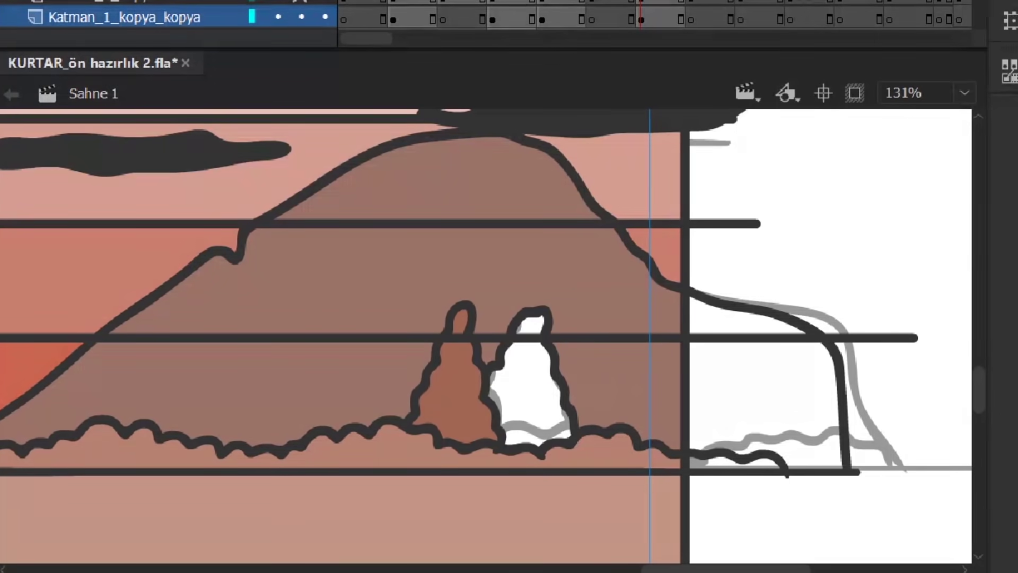
{"action": "scroll", "coordinate": [511, 345], "scroll_direction": "down", "scroll_amount": 2}
{"action": "scroll", "coordinate": [511, 345], "scroll_direction": "up", "scroll_amount": 1}
{"action": "left_click", "coordinate": [545, 364]}
{"action": "scroll", "coordinate": [545, 363], "scroll_direction": "up", "scroll_amount": 1}
{"action": "left_click", "coordinate": [548, 371]}
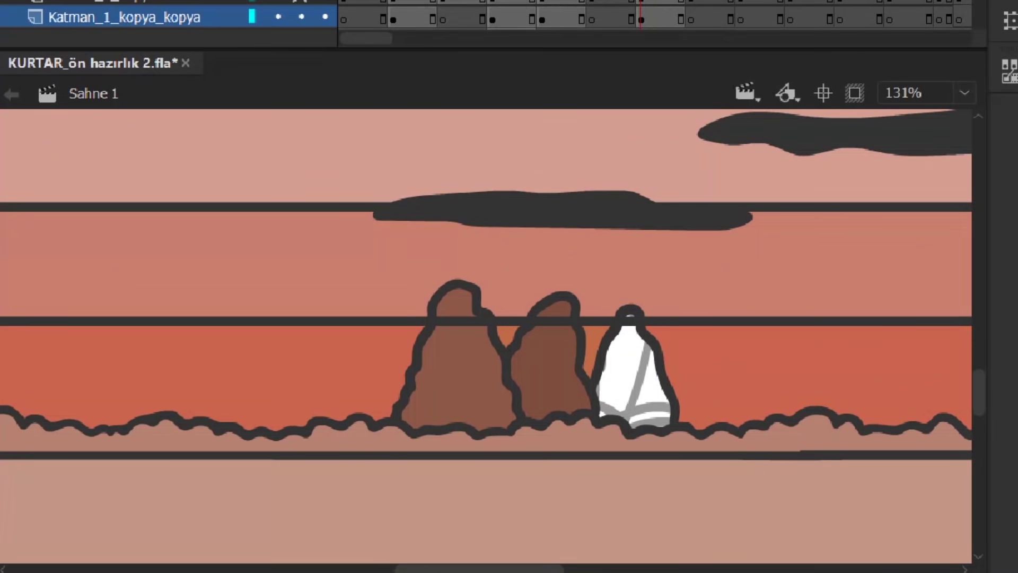
{"action": "left_click", "coordinate": [634, 371]}
Remove the dark divider lines and frame from the sky and turn the clouds plain white without outlines.
{"action": "scroll", "coordinate": [779, 390], "scroll_direction": "down", "scroll_amount": 4}
{"action": "key", "text": "ctrl+a"}
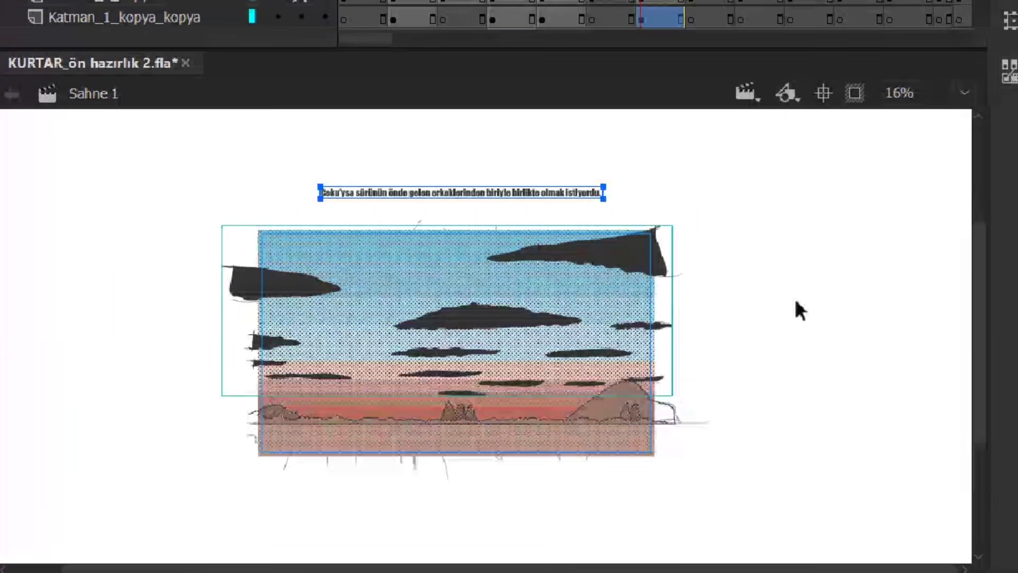
{"action": "scroll", "coordinate": [655, 333], "scroll_direction": "up", "scroll_amount": 1}
{"action": "double_click", "coordinate": [655, 333]}
{"action": "double_click", "coordinate": [845, 302]}
{"action": "scroll", "coordinate": [646, 382], "scroll_direction": "down", "scroll_amount": 1}
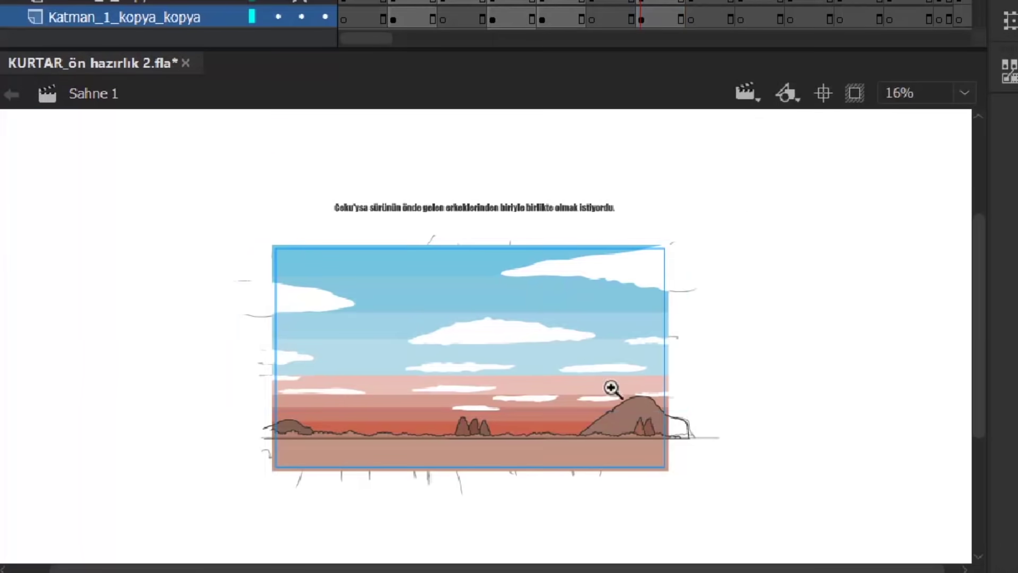
Make the white clouds semi-transparent inside their group and return to the main scene.
{"action": "scroll", "coordinate": [647, 382], "scroll_direction": "up", "scroll_amount": 1}
{"action": "left_click_drag", "start_coordinate": [780, 412], "coordinate": [954, 395]}
{"action": "double_click", "coordinate": [965, 333]}
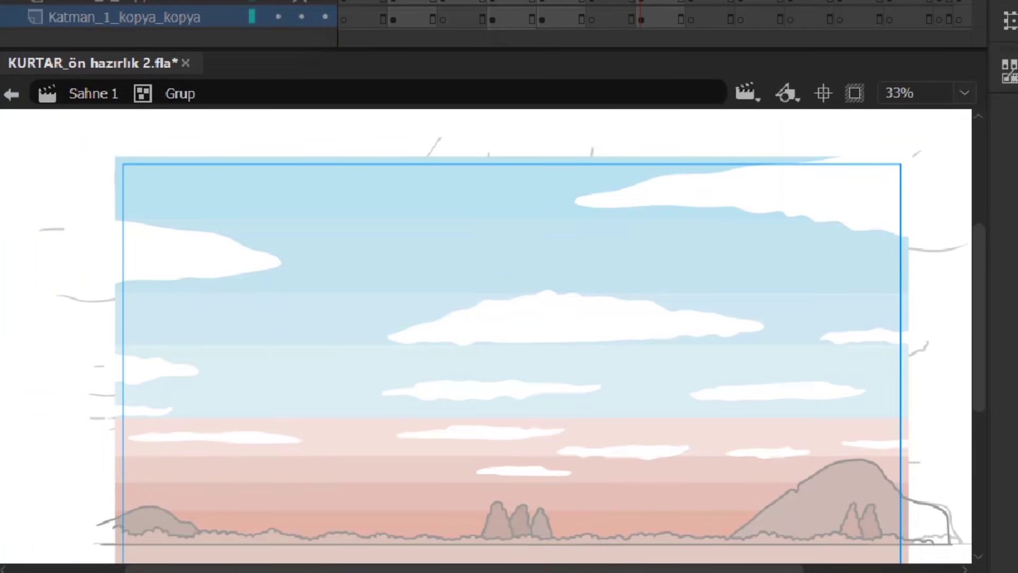
{"action": "left_click", "coordinate": [660, 19]}
{"action": "scroll", "coordinate": [696, 398], "scroll_direction": "down", "scroll_amount": 1}
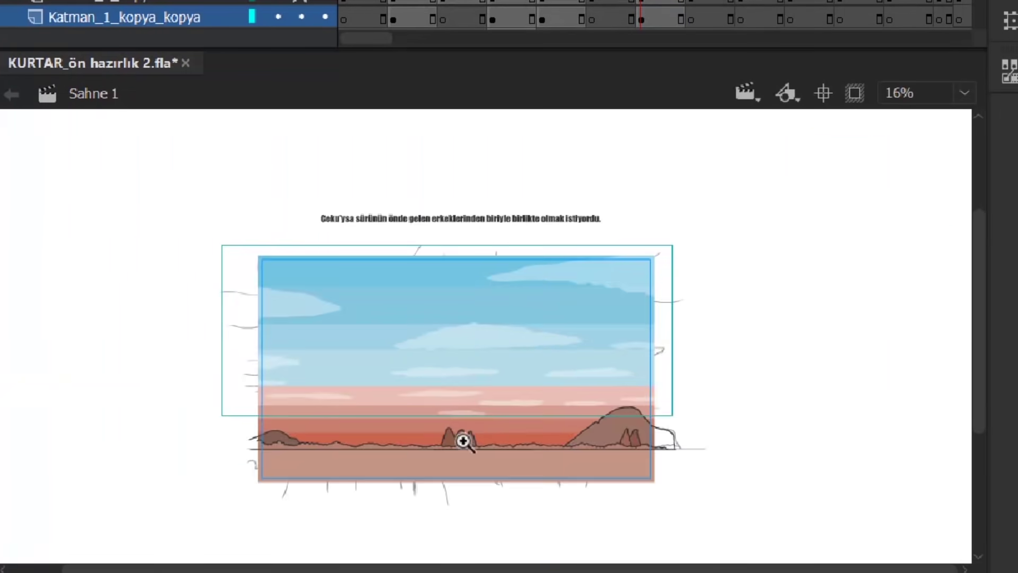
Try to mirror a squashed copy of the landscape strip below the horizon line as a faint reflection.
{"action": "scroll", "coordinate": [696, 398], "scroll_direction": "up", "scroll_amount": 1}
{"action": "left_click", "coordinate": [284, 355]}
{"action": "key", "text": "q"}
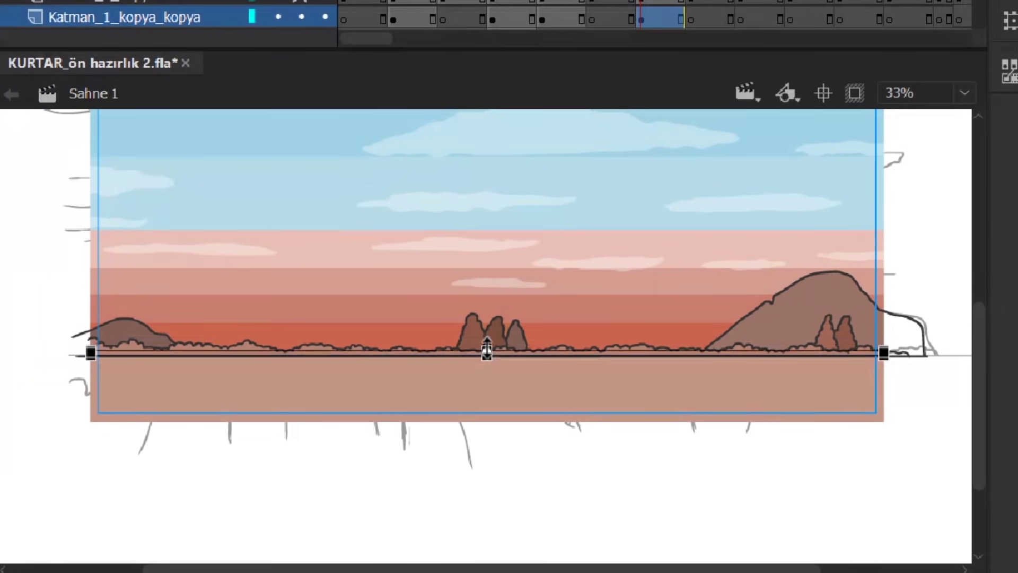
{"action": "scroll", "coordinate": [487, 333], "scroll_direction": "up", "scroll_amount": 1}
{"action": "scroll", "coordinate": [661, 316], "scroll_direction": "up", "scroll_amount": 1}
{"action": "left_click_drag", "start_coordinate": [223, 280], "coordinate": [731, 280]}
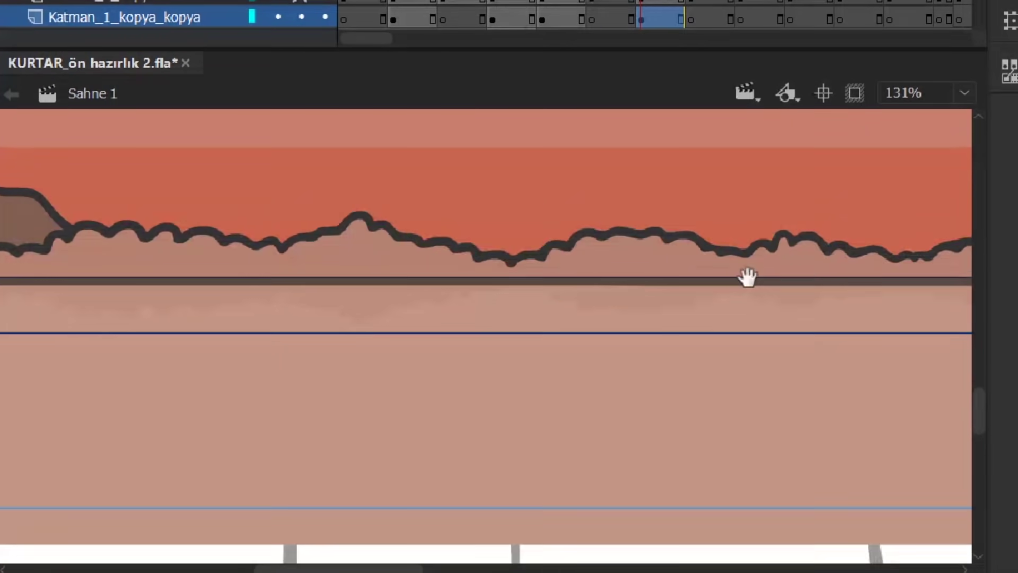
{"action": "scroll", "coordinate": [509, 325], "scroll_direction": "up", "scroll_amount": 1}
{"action": "scroll", "coordinate": [411, 359], "scroll_direction": "left", "scroll_amount": 2}
{"action": "scroll", "coordinate": [615, 282], "scroll_direction": "down", "scroll_amount": 3}
{"action": "scroll", "coordinate": [698, 369], "scroll_direction": "up", "scroll_amount": 1}
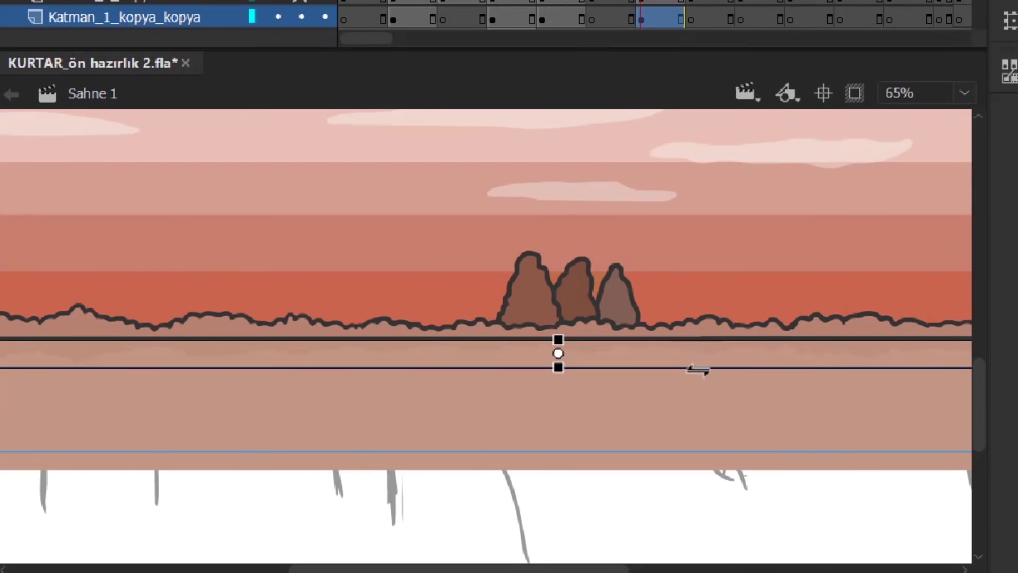
{"action": "scroll", "coordinate": [697, 369], "scroll_direction": "down", "scroll_amount": 1}
{"action": "scroll", "coordinate": [487, 334], "scroll_direction": "left", "scroll_amount": 3}
Save the document, try flipping the selected landscape down below the horizon, and undo that flip.
{"action": "key", "text": "ctrl+s"}
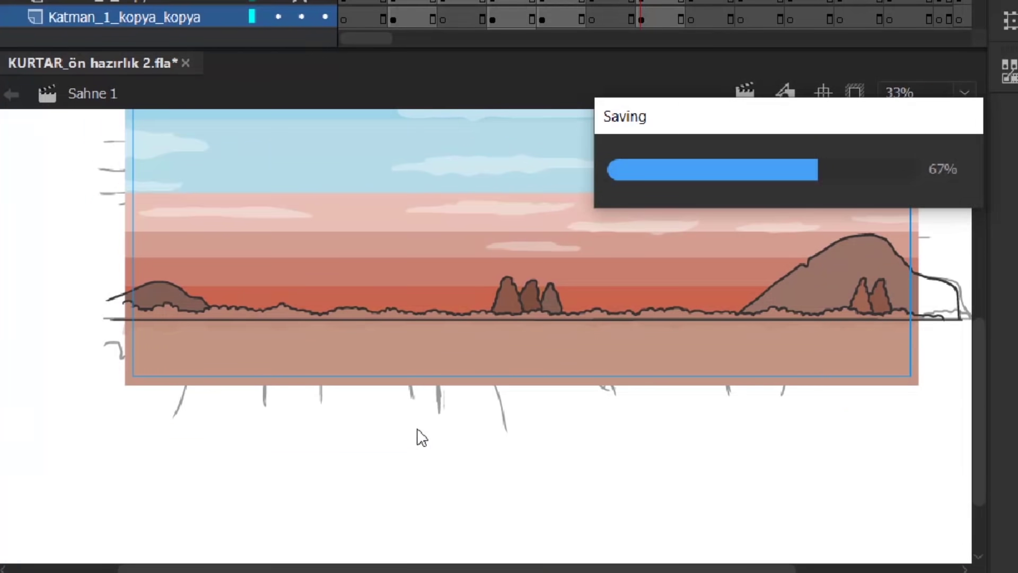
{"action": "left_click", "coordinate": [841, 273]}
{"action": "scroll", "coordinate": [570, 342], "scroll_direction": "up", "scroll_amount": 1}
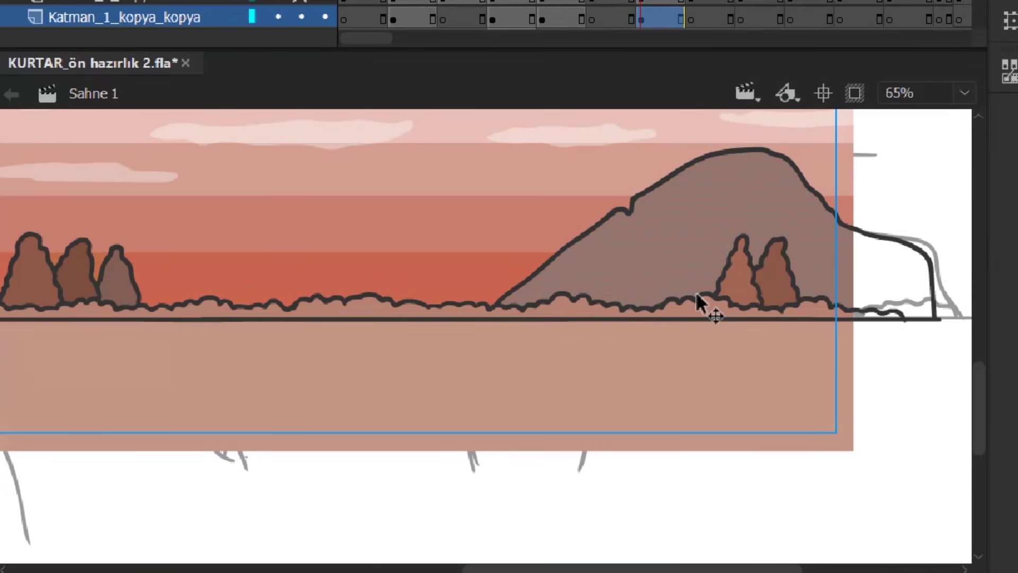
{"action": "scroll", "coordinate": [698, 304], "scroll_direction": "down", "scroll_amount": 1}
{"action": "scroll", "coordinate": [659, 357], "scroll_direction": "left", "scroll_amount": 3}
{"action": "left_click", "coordinate": [659, 353]}
{"action": "left_click_drag", "start_coordinate": [480, 261], "coordinate": [480, 404]}
{"action": "key", "text": "v"}
{"action": "key", "text": "ctrl+z"}
Select the hills, trees and bush strip and flip a vertically squashed copy below the horizon as a reflection.
{"action": "scroll", "coordinate": [231, 391], "scroll_direction": "up", "scroll_amount": 2}
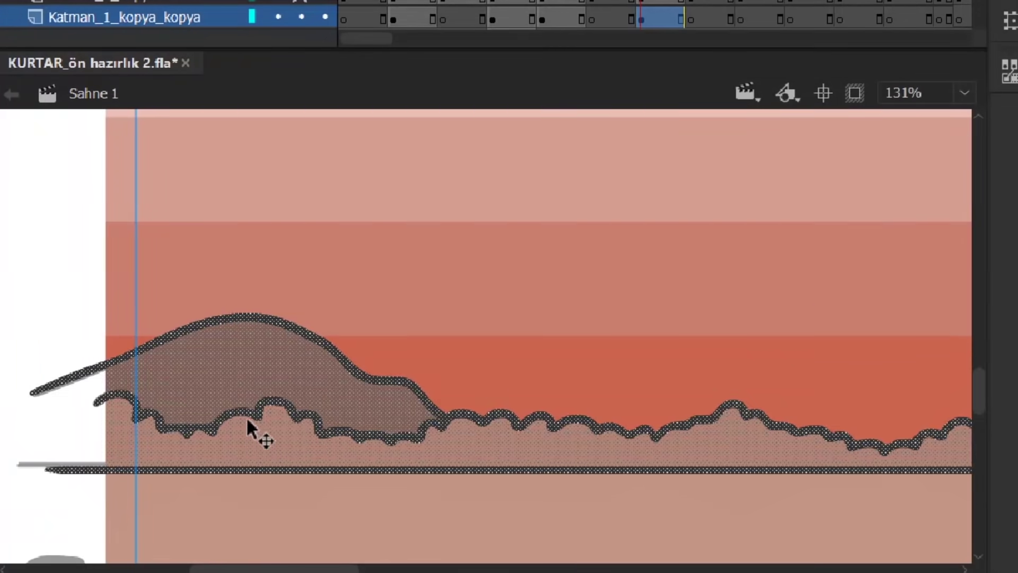
{"action": "scroll", "coordinate": [246, 416], "scroll_direction": "down", "scroll_amount": 2}
{"action": "scroll", "coordinate": [443, 393], "scroll_direction": "left", "scroll_amount": 3}
{"action": "key", "text": "q"}
{"action": "left_click_drag", "start_coordinate": [491, 256], "coordinate": [491, 377]}
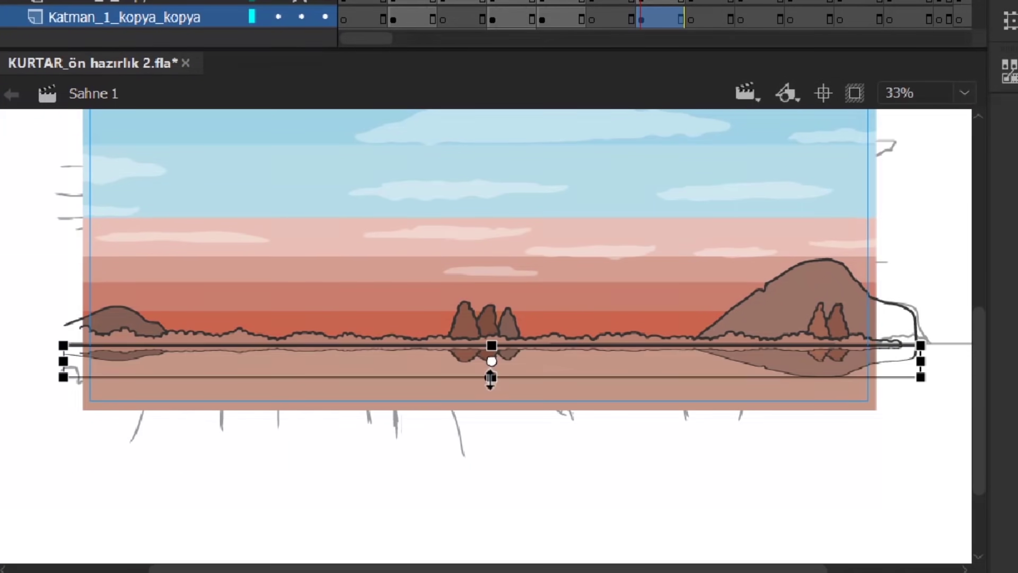
Turn the reflection into a single darker brown silhouette without outlines and reduce its height.
{"action": "scroll", "coordinate": [490, 377], "scroll_direction": "up", "scroll_amount": 1}
{"action": "scroll", "coordinate": [545, 341], "scroll_direction": "up", "scroll_amount": 2}
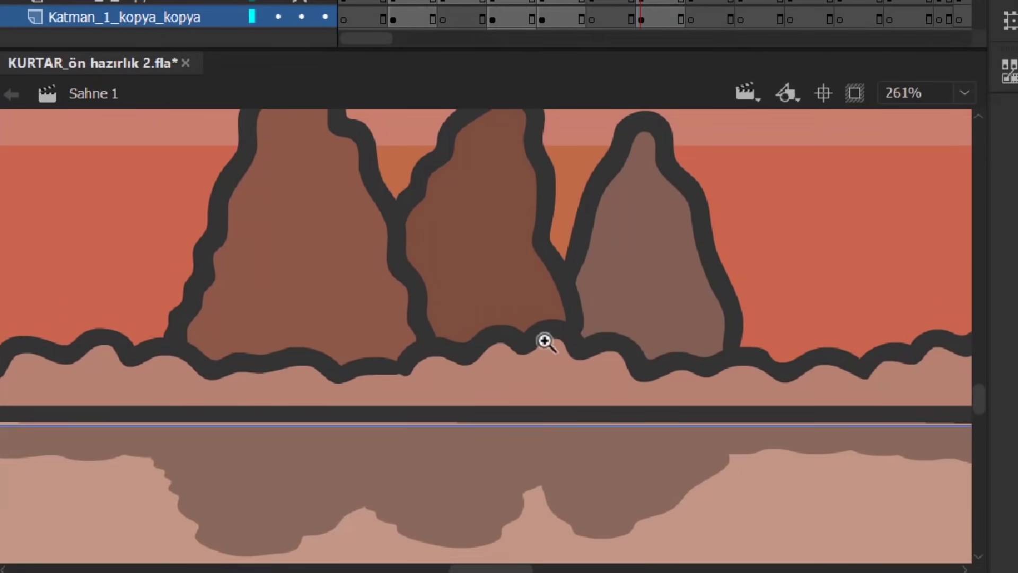
{"action": "scroll", "coordinate": [578, 382], "scroll_direction": "down", "scroll_amount": 2}
{"action": "scroll", "coordinate": [420, 371], "scroll_direction": "down", "scroll_amount": 1}
{"action": "left_click", "coordinate": [525, 342]}
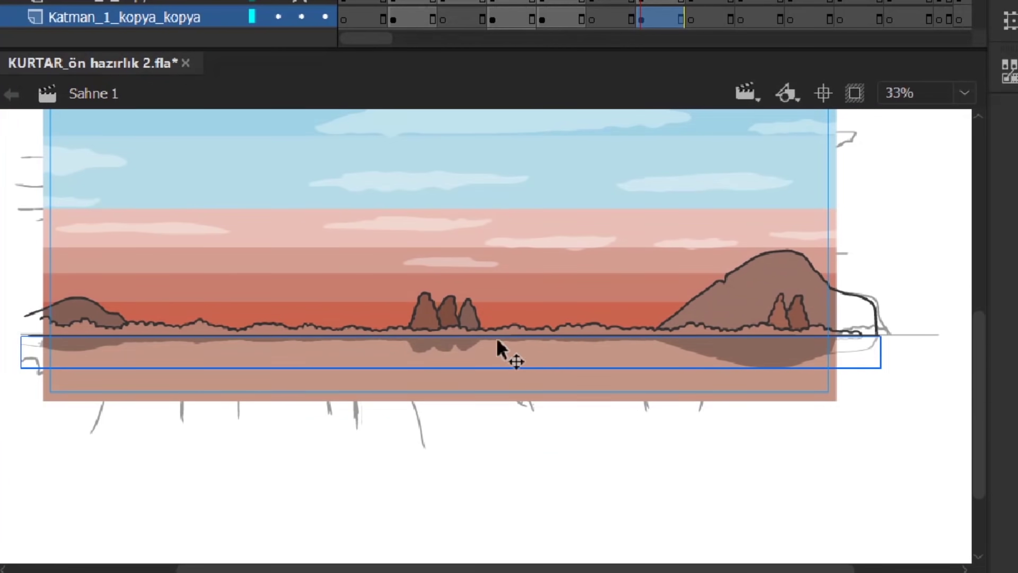
{"action": "key", "text": "q"}
{"action": "left_click_drag", "start_coordinate": [440, 368], "coordinate": [495, 359]}
Fill the foreground bushes with salmon orange and the large leaves beside the trunk with orange and reddish-brown tones.
{"action": "scroll", "coordinate": [862, 347], "scroll_direction": "up", "scroll_amount": 1}
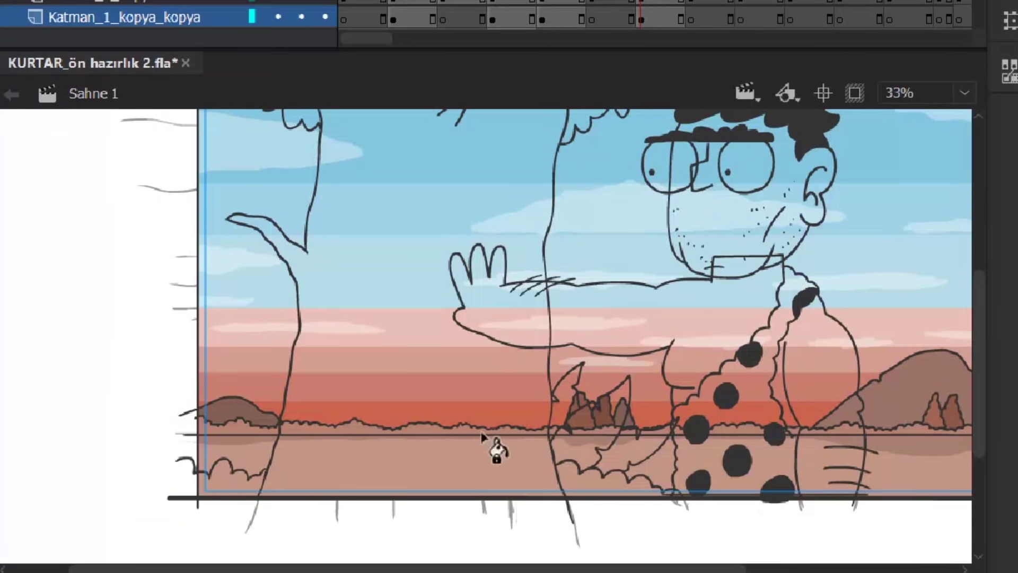
{"action": "left_click_drag", "start_coordinate": [482, 435], "coordinate": [472, 430]}
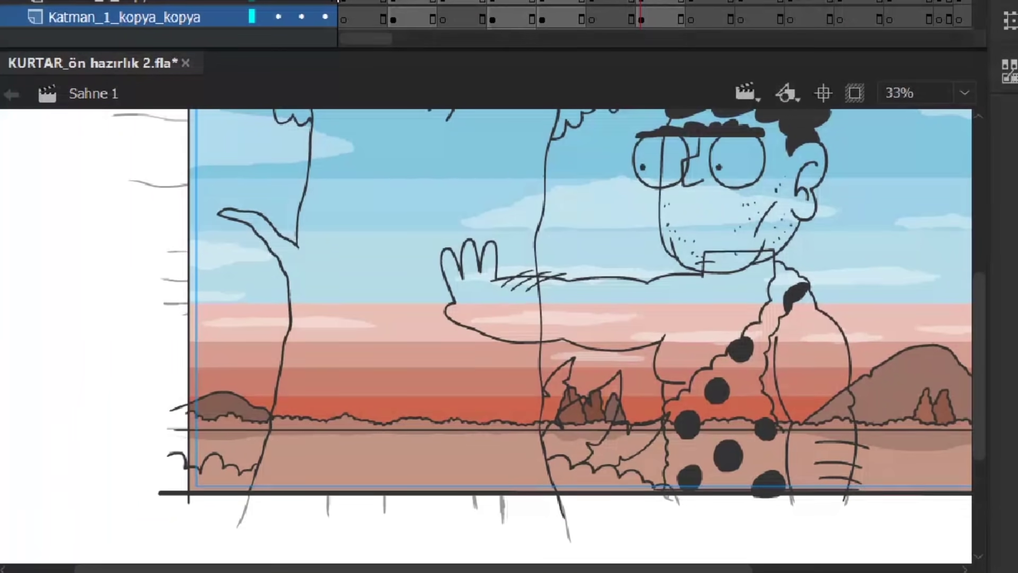
{"action": "scroll", "coordinate": [281, 483], "scroll_direction": "right", "scroll_amount": 2}
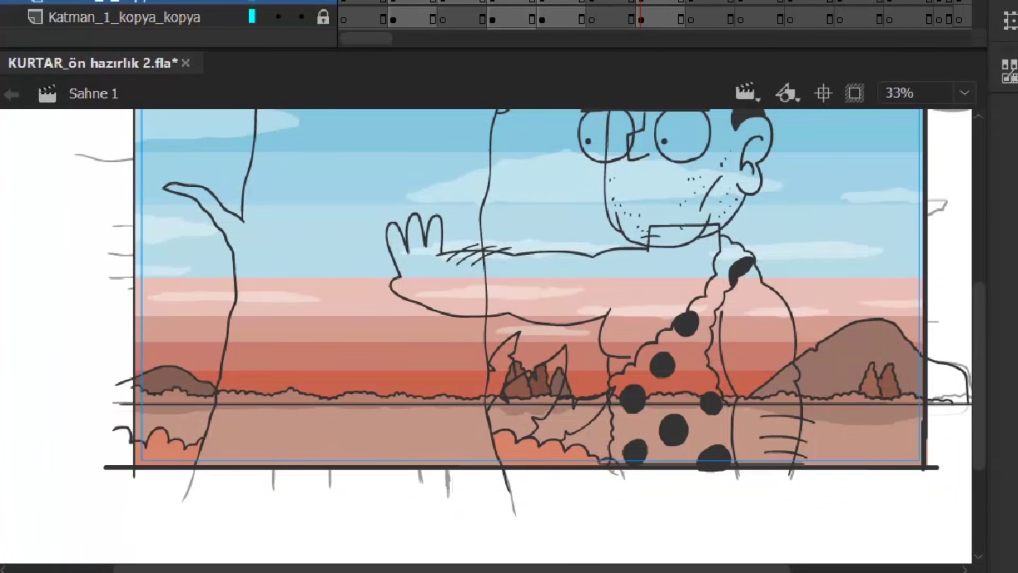
{"action": "scroll", "coordinate": [478, 360], "scroll_direction": "up", "scroll_amount": 3}
{"action": "left_click_drag", "start_coordinate": [622, 363], "coordinate": [710, 364]}
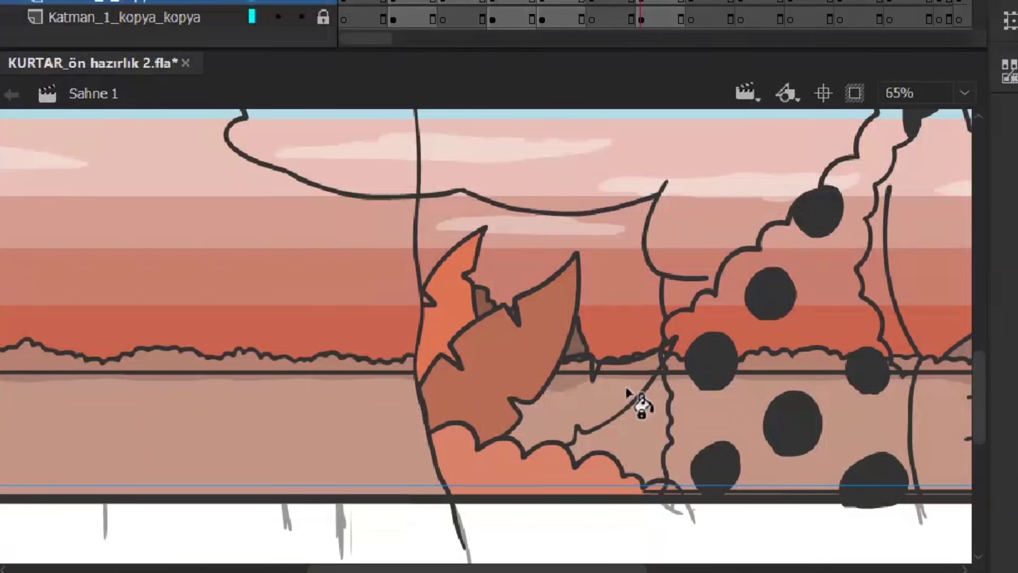
Fill the remaining leaf and the tree trunk with brown tones, and the overhanging foliage with salmon orange.
{"action": "scroll", "coordinate": [710, 364], "scroll_direction": "down", "scroll_amount": 3}
{"action": "left_click", "coordinate": [511, 380]}
{"action": "scroll", "coordinate": [945, 199], "scroll_direction": "up", "scroll_amount": 3}
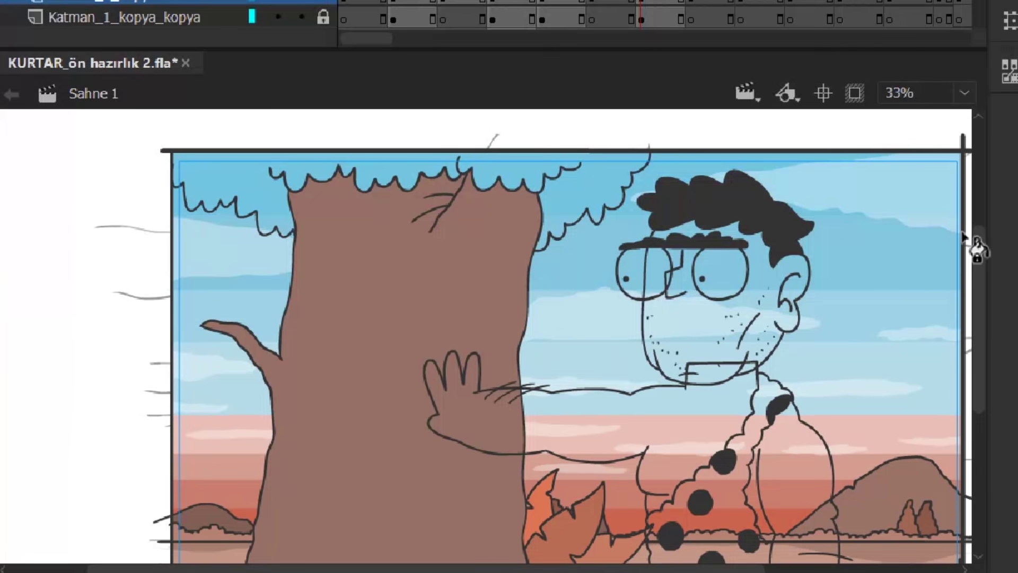
{"action": "scroll", "coordinate": [636, 393], "scroll_direction": "down", "scroll_amount": 2}
{"action": "scroll", "coordinate": [289, 527], "scroll_direction": "up", "scroll_amount": 3}
{"action": "left_click", "coordinate": [480, 196]}
{"action": "scroll", "coordinate": [659, 352], "scroll_direction": "down", "scroll_amount": 2}
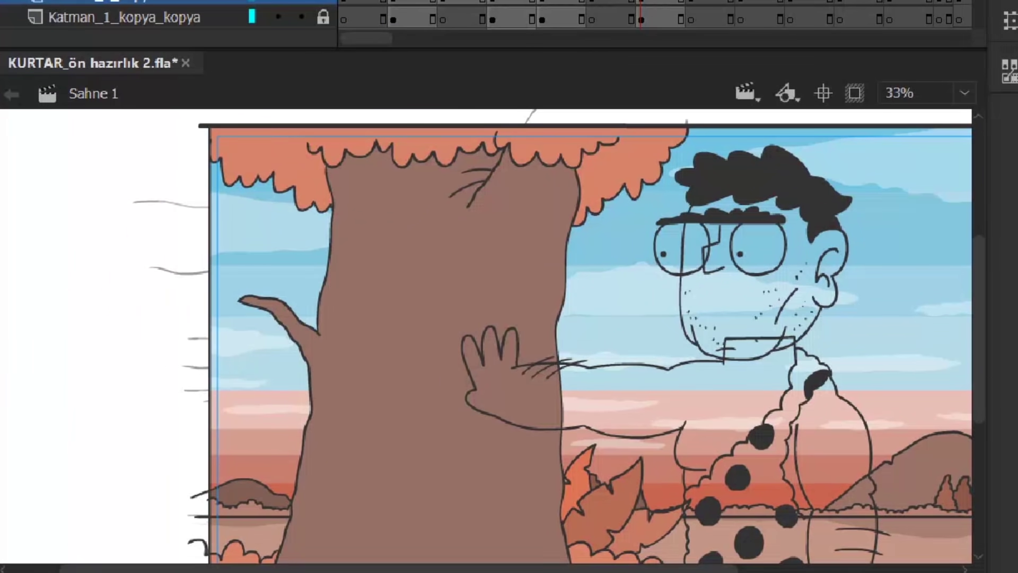
Trace a jagged shadow boundary across the trunk below the foliage and down its left part to the ground.
{"action": "scroll", "coordinate": [422, 245], "scroll_direction": "down", "scroll_amount": 2}
{"action": "scroll", "coordinate": [885, 268], "scroll_direction": "up", "scroll_amount": 2}
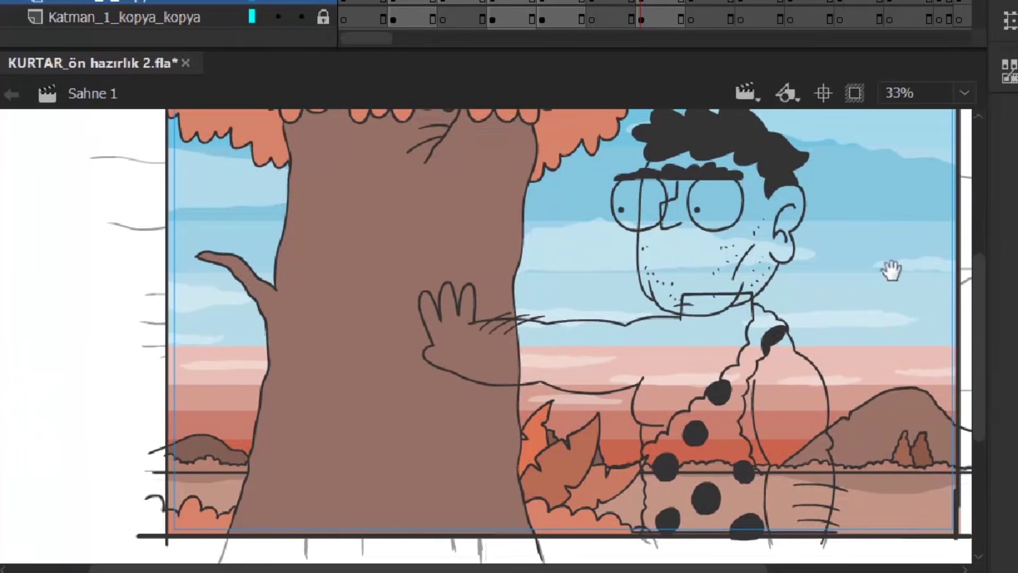
{"action": "scroll", "coordinate": [477, 408], "scroll_direction": "up", "scroll_amount": 2}
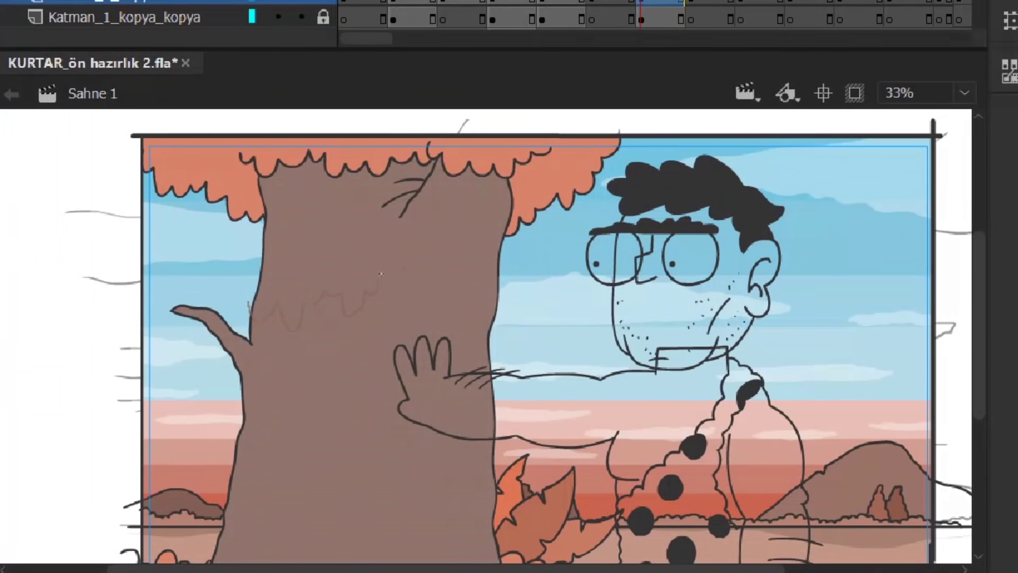
{"action": "scroll", "coordinate": [336, 238], "scroll_direction": "down", "scroll_amount": 2}
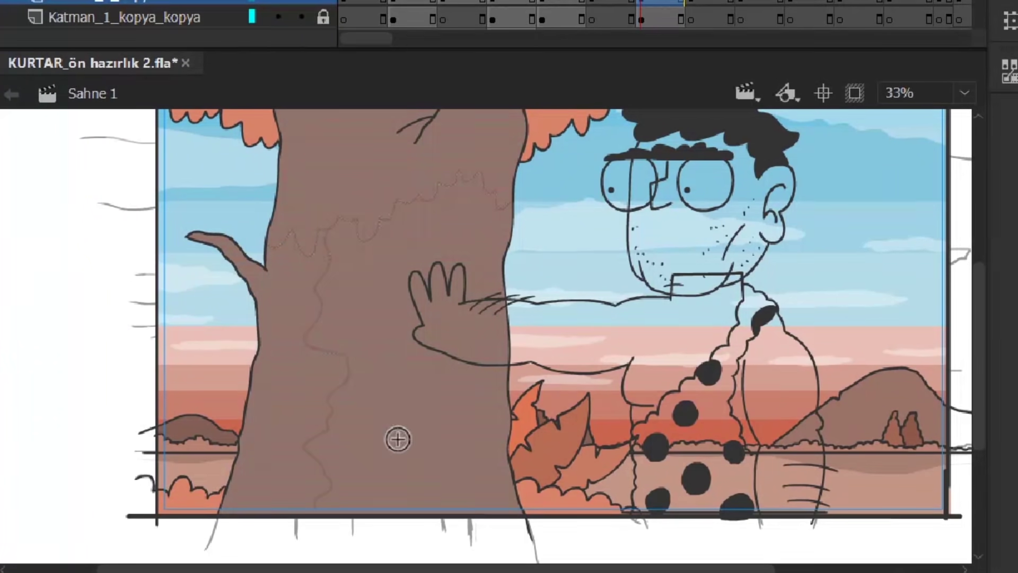
{"action": "scroll", "coordinate": [318, 517], "scroll_direction": "up", "scroll_amount": 2}
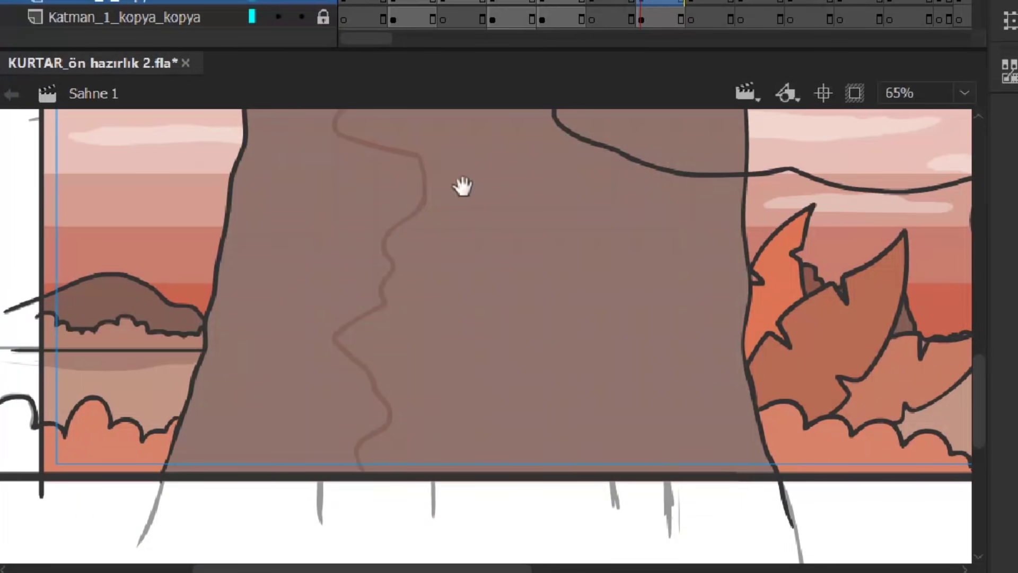
{"action": "scroll", "coordinate": [550, 195], "scroll_direction": "down", "scroll_amount": 2}
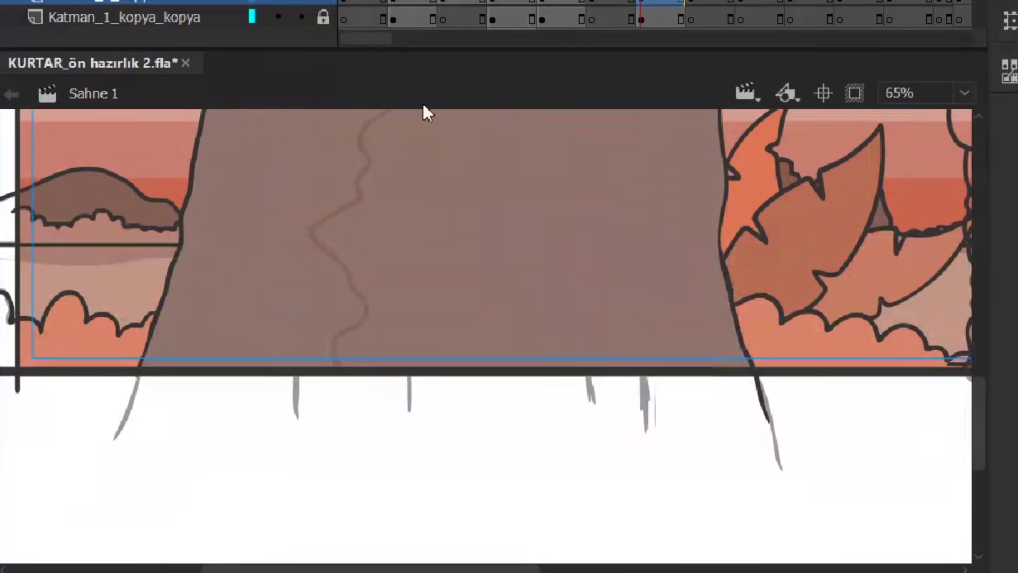
Close the traced trunk shadow at the base and fill it with a darker brown.
{"action": "scroll", "coordinate": [349, 300], "scroll_direction": "up", "scroll_amount": 5}
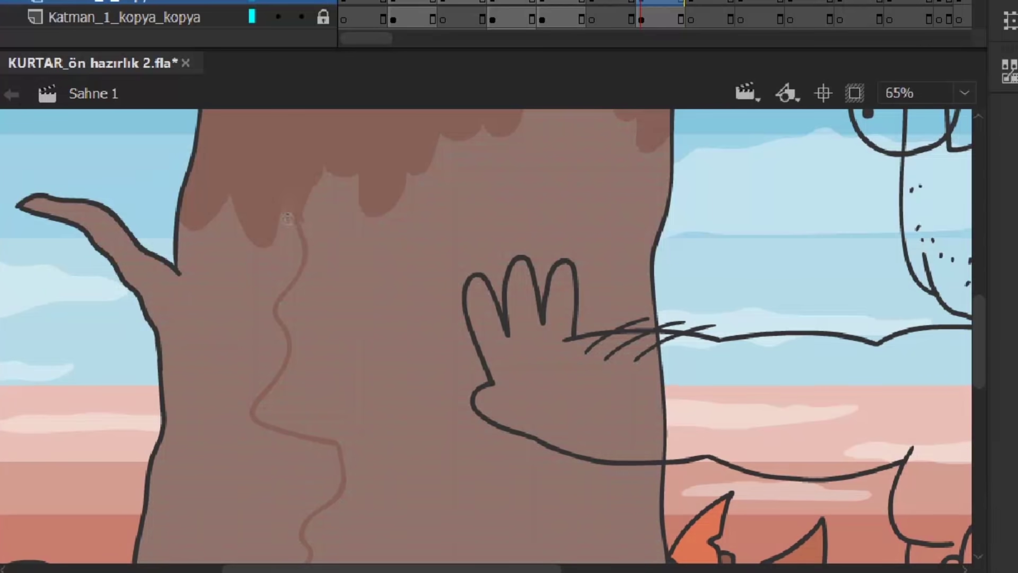
{"action": "scroll", "coordinate": [287, 218], "scroll_direction": "down", "scroll_amount": 8}
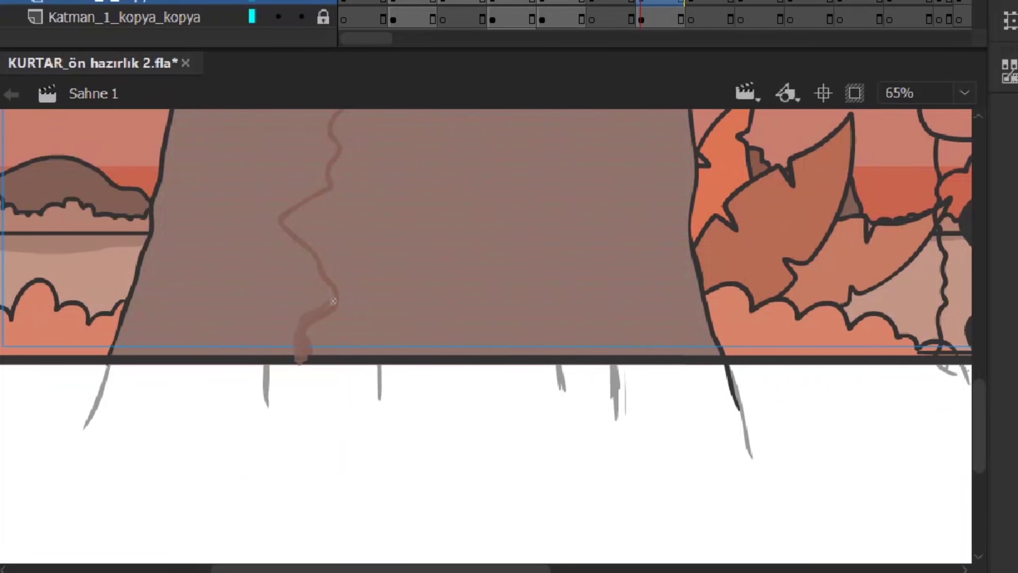
{"action": "scroll", "coordinate": [333, 301], "scroll_direction": "up", "scroll_amount": 1}
{"action": "left_click", "coordinate": [323, 379]}
{"action": "key", "text": "ctrl+minus"}
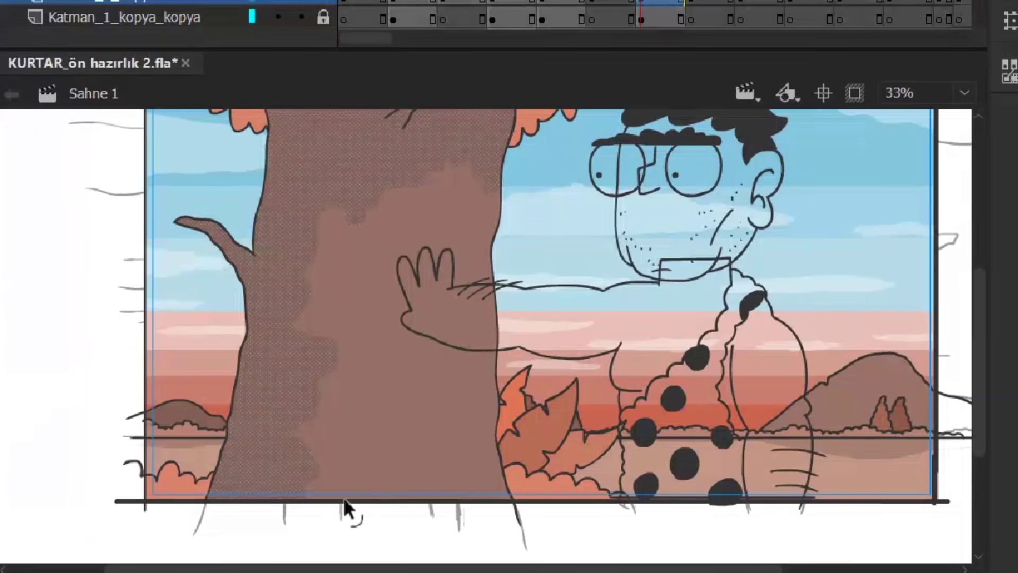
{"action": "double_click", "coordinate": [365, 473]}
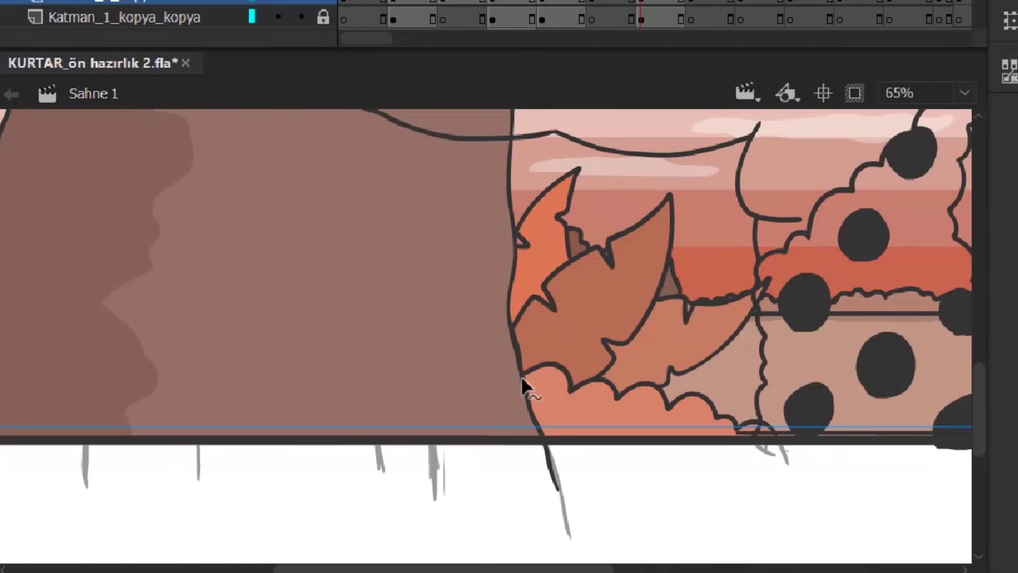
{"action": "key", "text": "ctrl+minus"}
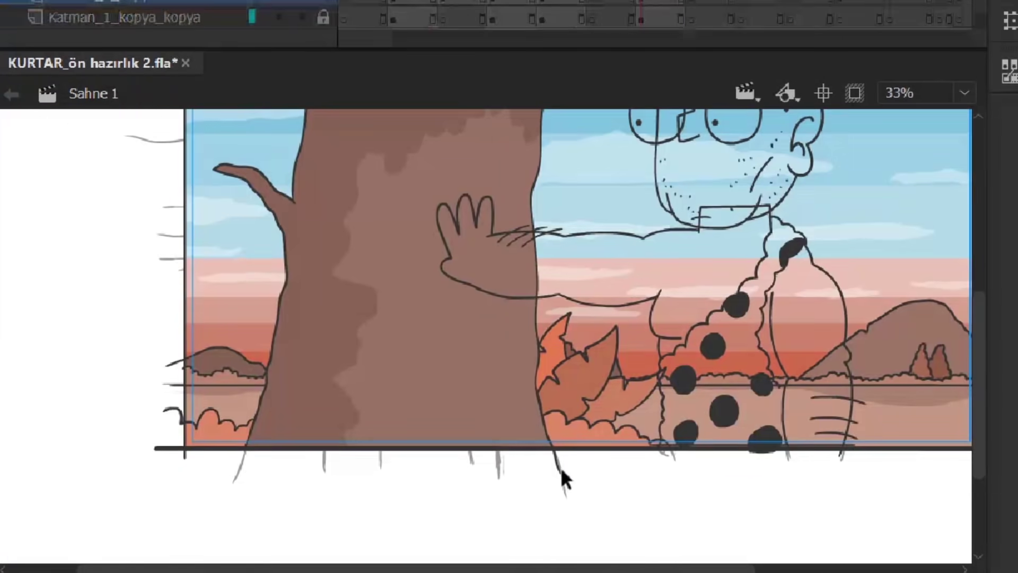
Open the tree group for editing and outline a scalloped shadow inside the small bush left of the trunk.
{"action": "double_click", "coordinate": [562, 478]}
{"action": "left_click_drag", "start_coordinate": [96, 393], "coordinate": [314, 504]}
{"action": "key", "text": "v"}
{"action": "double_click", "coordinate": [441, 415]}
{"action": "left_click", "coordinate": [586, 389]}
{"action": "left_click", "coordinate": [501, 403], "text": "shift"}
{"action": "double_click", "coordinate": [449, 432]}
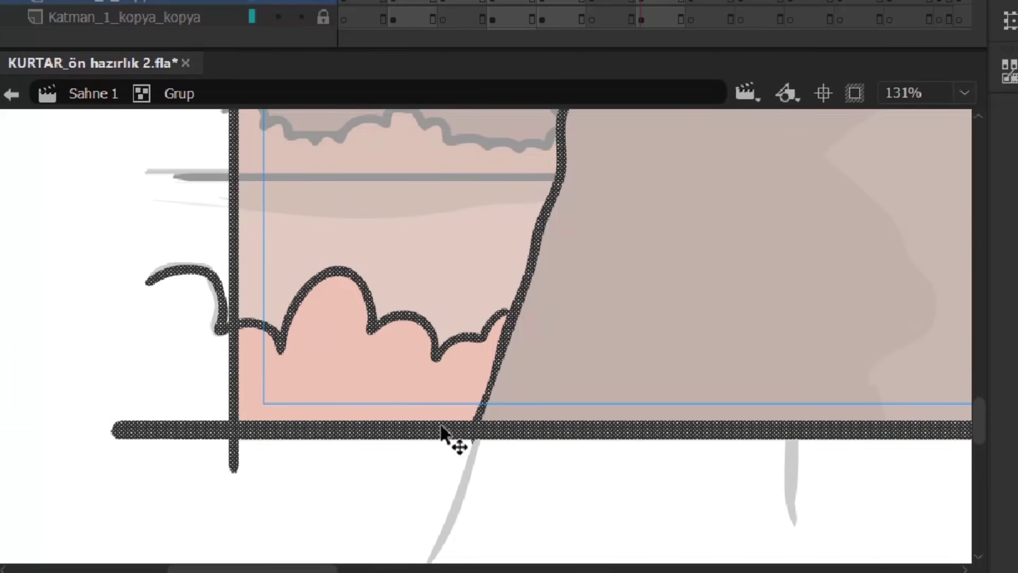
{"action": "key", "text": "b"}
{"action": "left_click_drag", "start_coordinate": [241, 355], "coordinate": [297, 398]}
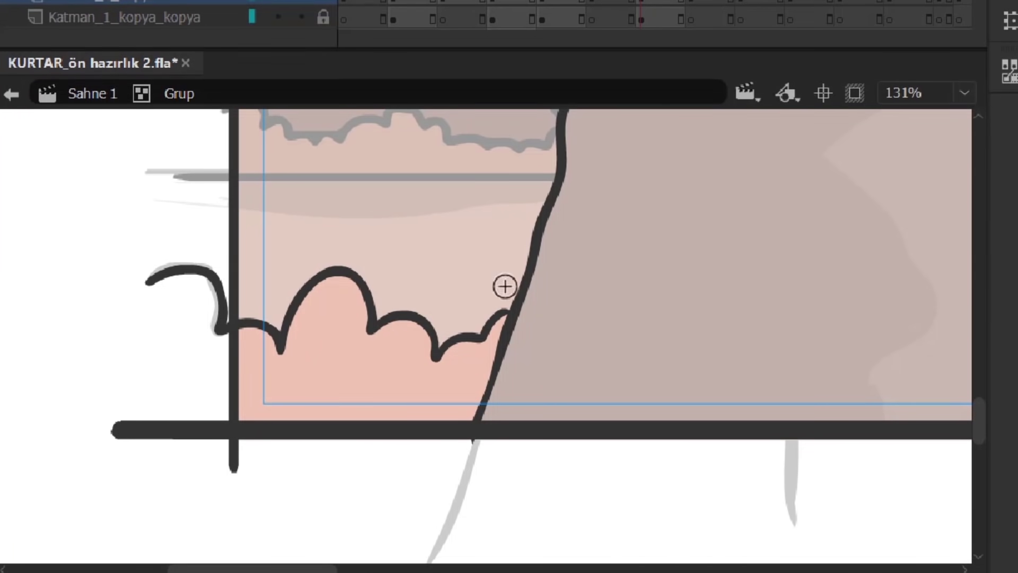
{"action": "mouse_move", "coordinate": [292, 389]}
{"action": "left_mouse_down"}
{"action": "mouse_move", "coordinate": [409, 381]}
{"action": "mouse_move", "coordinate": [496, 344]}
{"action": "left_mouse_up"}
Outline a matching scalloped shadow along the bush right of the trunk.
{"action": "key", "text": "z"}
{"action": "left_click", "coordinate": [504, 300], "text": "alt"}
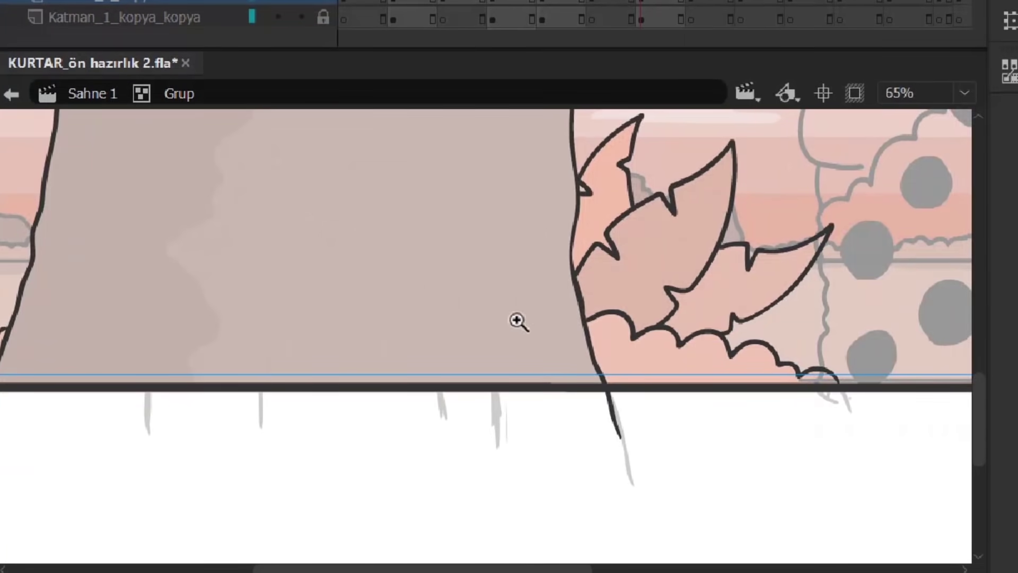
{"action": "left_click", "coordinate": [256, 326]}
{"action": "key", "text": "b"}
{"action": "mouse_move", "coordinate": [256, 325]}
{"action": "left_mouse_down"}
{"action": "mouse_move", "coordinate": [342, 351]}
{"action": "mouse_move", "coordinate": [596, 377]}
{"action": "mouse_move", "coordinate": [708, 403]}
{"action": "left_mouse_up"}
{"action": "scroll", "coordinate": [534, 244], "scroll_direction": "up", "scroll_amount": 4}
Trace shadow strips along the edges of the large leaves and fill the leaf and bush shadows with darker tones.
{"action": "mouse_move", "coordinate": [291, 296]}
{"action": "left_mouse_down"}
{"action": "mouse_move", "coordinate": [284, 350]}
{"action": "mouse_move", "coordinate": [207, 400]}
{"action": "left_mouse_up"}
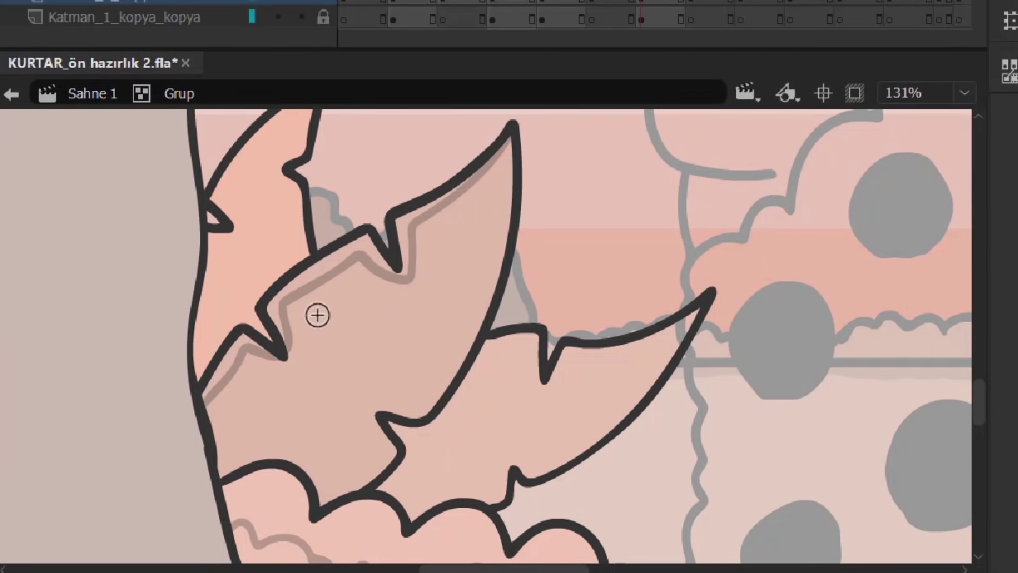
{"action": "scroll", "coordinate": [382, 443], "scroll_direction": "down", "scroll_amount": 1}
{"action": "left_click_drag", "start_coordinate": [382, 443], "coordinate": [477, 329]}
{"action": "mouse_move", "coordinate": [506, 249]}
{"action": "left_mouse_down"}
{"action": "mouse_move", "coordinate": [497, 335]}
{"action": "mouse_move", "coordinate": [474, 391]}
{"action": "left_mouse_up"}
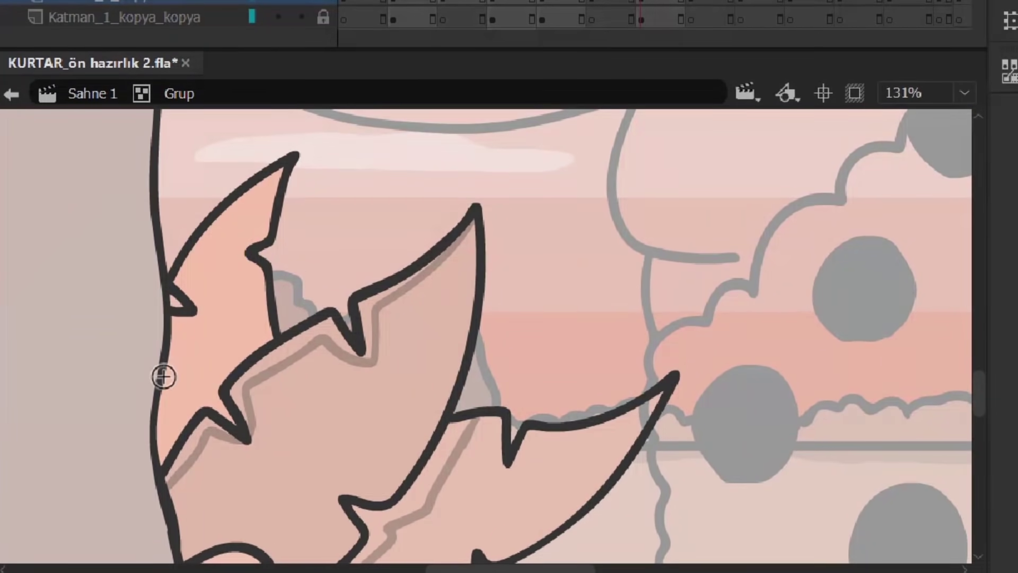
{"action": "mouse_move", "coordinate": [203, 291]}
{"action": "left_mouse_down"}
{"action": "mouse_move", "coordinate": [307, 170]}
{"action": "mouse_move", "coordinate": [268, 266]}
{"action": "left_mouse_up"}
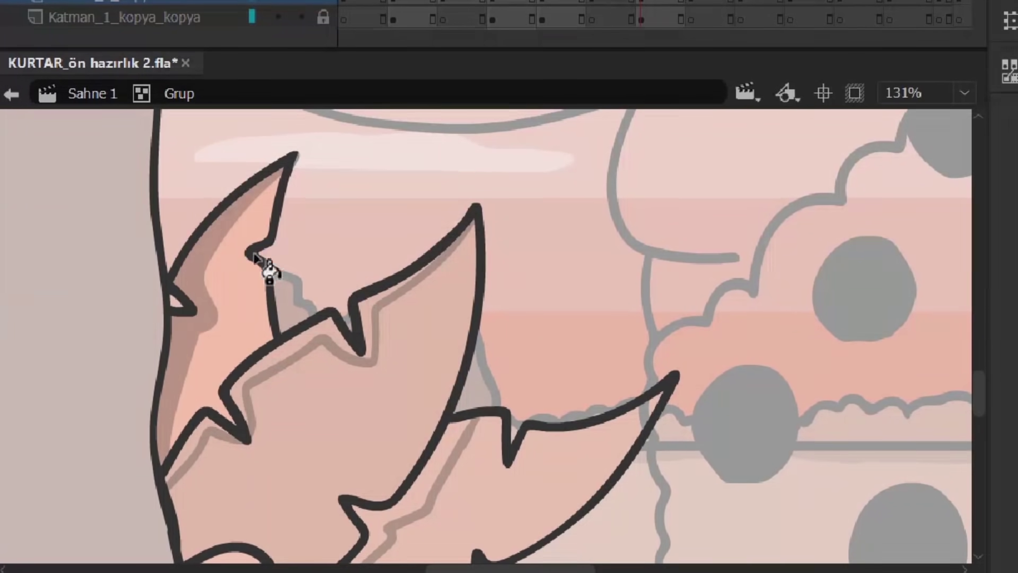
{"action": "scroll", "coordinate": [401, 400], "scroll_direction": "down", "scroll_amount": 3}
{"action": "scroll", "coordinate": [402, 312], "scroll_direction": "down", "scroll_amount": 3}
{"action": "scroll", "coordinate": [402, 311], "scroll_direction": "down", "scroll_amount": 2}
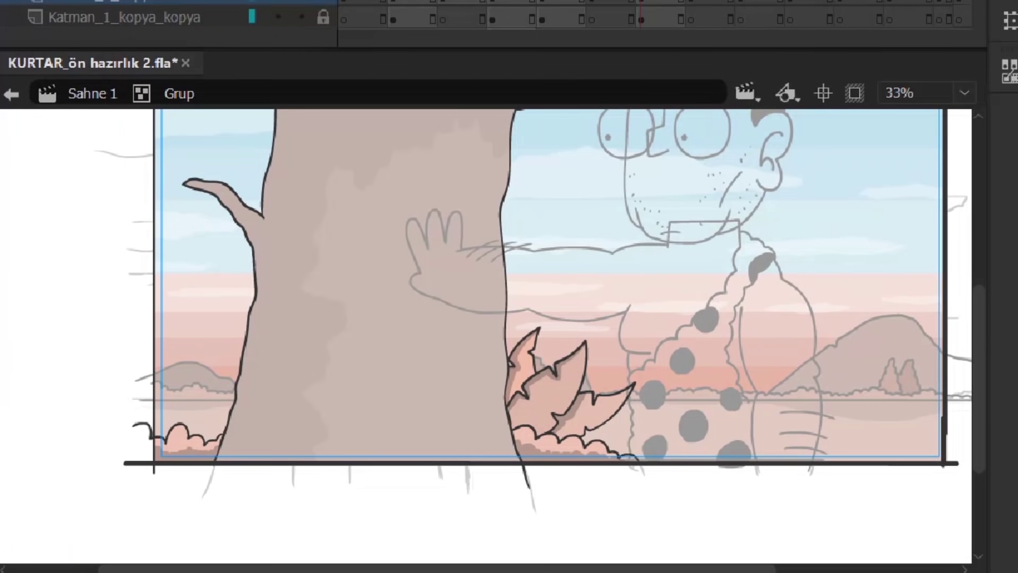
Add a second, darker shadow along the trunk's left edge, the side branch and the area just below the foliage.
{"action": "left_click_drag", "start_coordinate": [256, 189], "coordinate": [205, 249]}
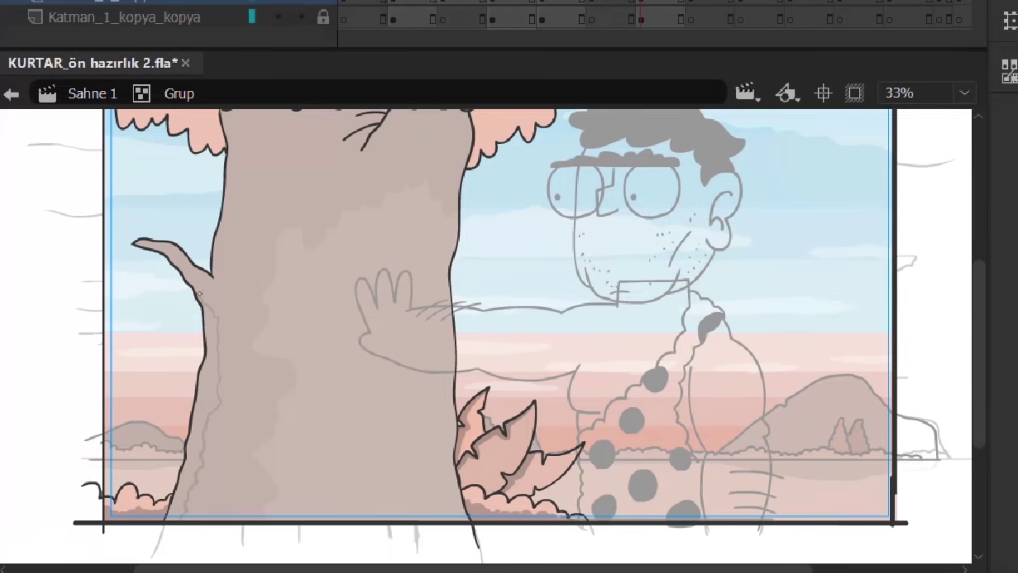
{"action": "scroll", "coordinate": [191, 442], "scroll_direction": "up", "scroll_amount": 2}
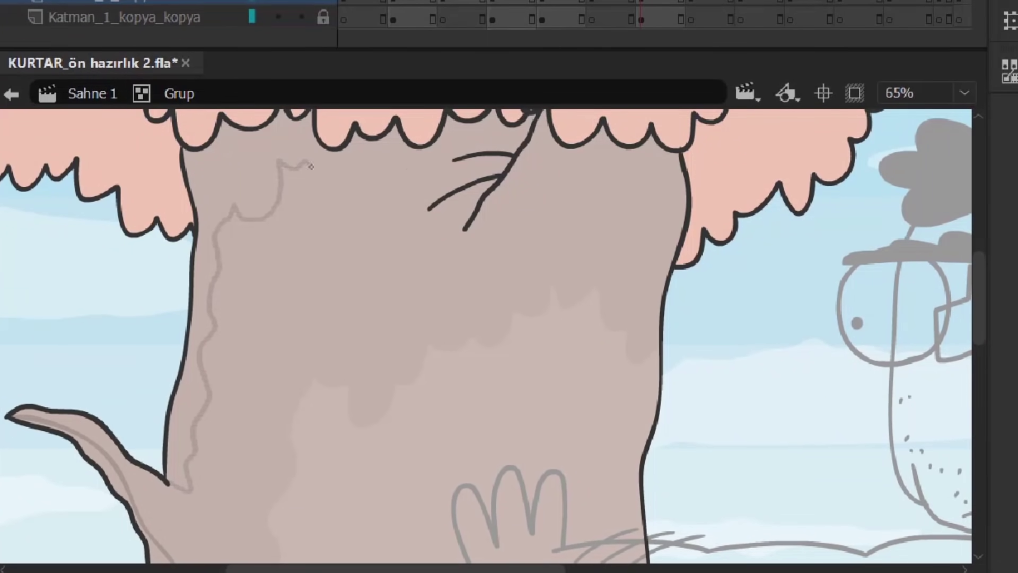
{"action": "left_click_drag", "start_coordinate": [507, 141], "coordinate": [355, 190]}
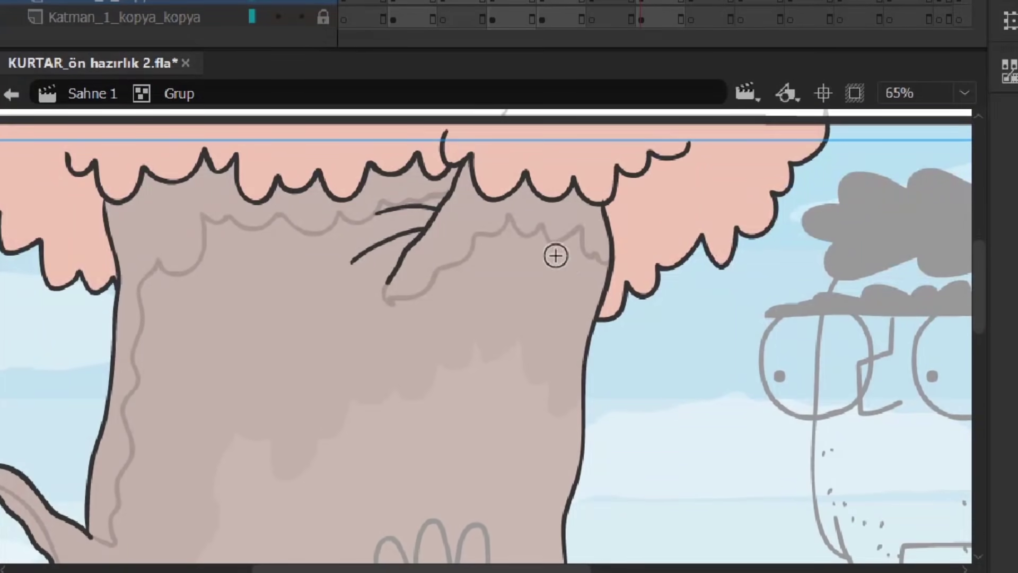
{"action": "scroll", "coordinate": [527, 227], "scroll_direction": "left", "scroll_amount": 5}
{"action": "scroll", "coordinate": [527, 226], "scroll_direction": "down", "scroll_amount": 4}
{"action": "scroll", "coordinate": [450, 364], "scroll_direction": "up", "scroll_amount": 1}
{"action": "scroll", "coordinate": [454, 200], "scroll_direction": "down", "scroll_amount": 2}
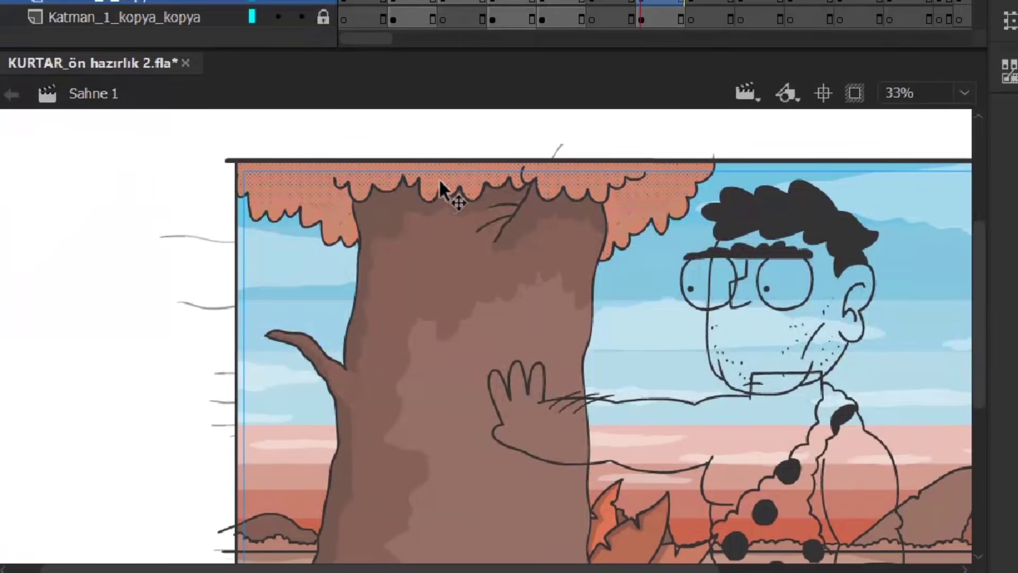
Outline a scalloped shadow across the left part of the tree's foliage inside its group.
{"action": "scroll", "coordinate": [379, 244], "scroll_direction": "up", "scroll_amount": 4}
{"action": "scroll", "coordinate": [118, 164], "scroll_direction": "left", "scroll_amount": 2}
{"action": "scroll", "coordinate": [119, 164], "scroll_direction": "down", "scroll_amount": 2}
{"action": "left_click_drag", "start_coordinate": [118, 164], "coordinate": [439, 301]}
{"action": "scroll", "coordinate": [439, 301], "scroll_direction": "right", "scroll_amount": 3}
{"action": "scroll", "coordinate": [439, 301], "scroll_direction": "up", "scroll_amount": 1}
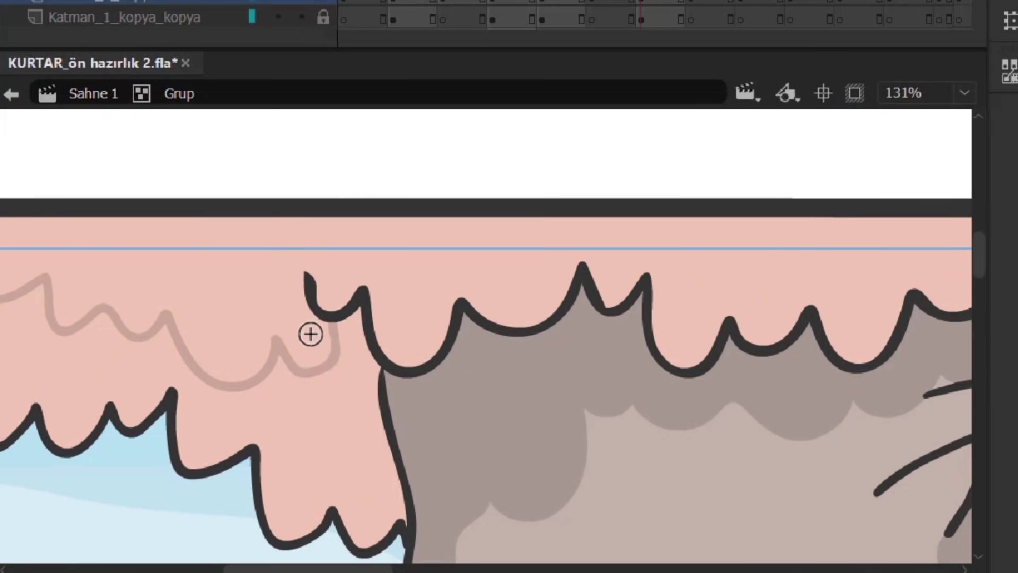
Continue the scalloped shadow across the rest of the foliage, fill it with a darker orange, and leave the group.
{"action": "scroll", "coordinate": [627, 307], "scroll_direction": "right", "scroll_amount": 6}
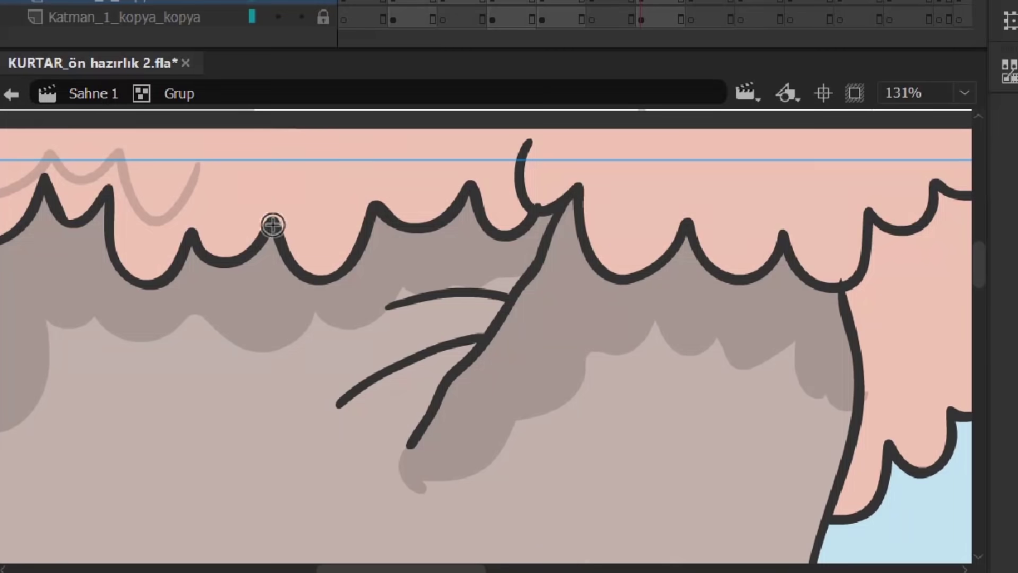
{"action": "left_click_drag", "start_coordinate": [220, 207], "coordinate": [465, 158]}
{"action": "mouse_move", "coordinate": [626, 194]}
{"action": "left_mouse_down"}
{"action": "mouse_move", "coordinate": [723, 222]}
{"action": "mouse_move", "coordinate": [929, 172]}
{"action": "mouse_move", "coordinate": [696, 194]}
{"action": "mouse_move", "coordinate": [595, 132]}
{"action": "mouse_move", "coordinate": [638, 218]}
{"action": "mouse_move", "coordinate": [777, 235]}
{"action": "mouse_move", "coordinate": [980, 122]}
{"action": "left_mouse_up"}
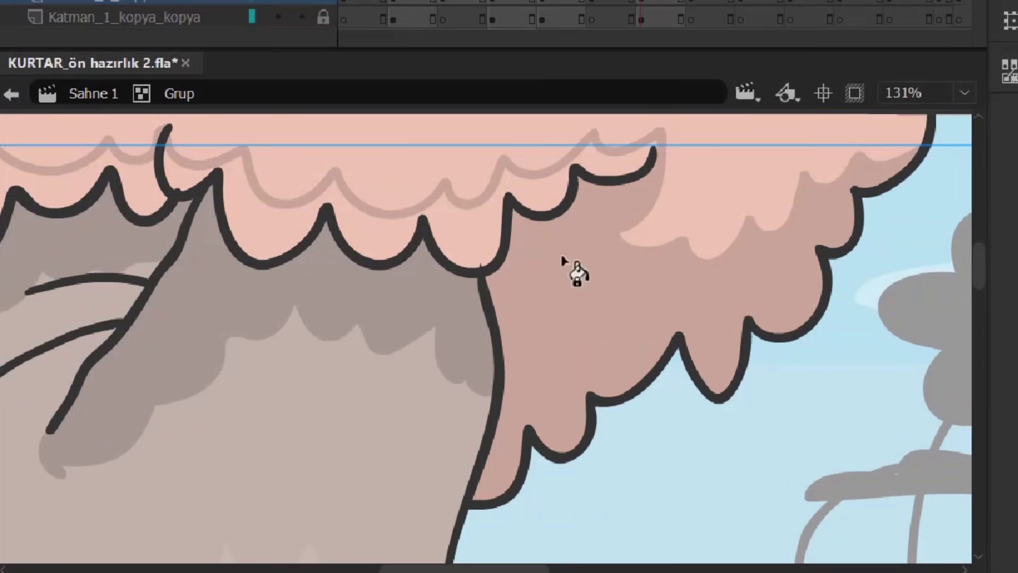
{"action": "key", "text": "ctrl+minus"}
{"action": "key", "text": "ctrl+minus"}
{"action": "double_click", "coordinate": [231, 378]}
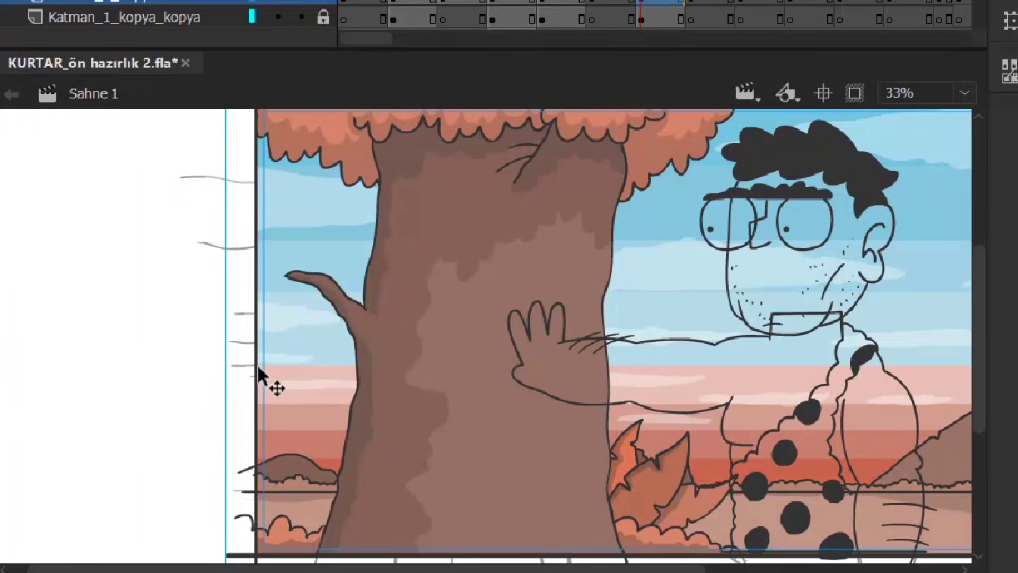
Open the character group for editing and fill the face with a light peach skin tone.
{"action": "scroll", "coordinate": [257, 364], "scroll_direction": "right", "scroll_amount": 6}
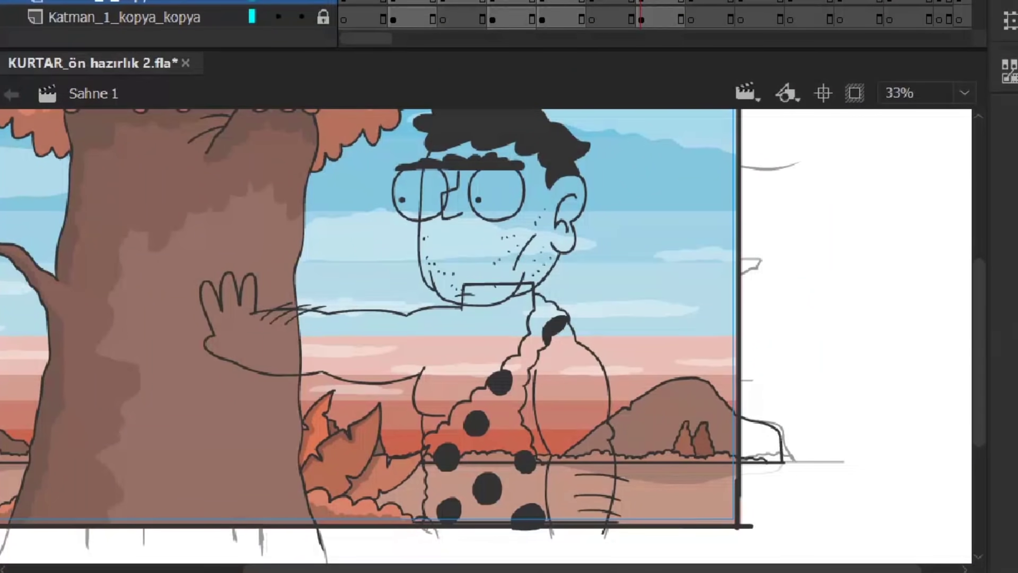
{"action": "double_click", "coordinate": [552, 274]}
{"action": "right_click", "coordinate": [551, 273]}
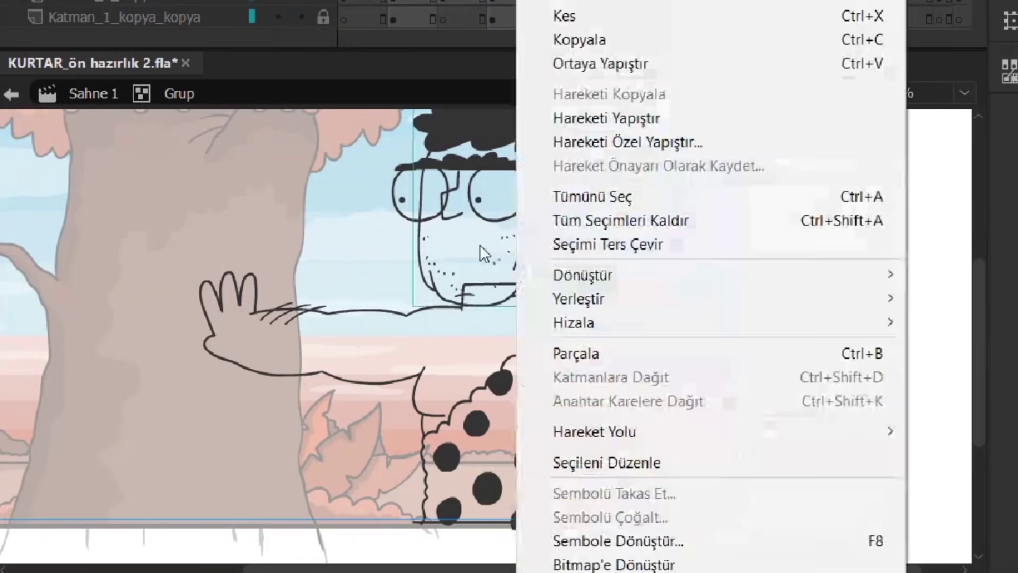
{"action": "key", "text": "Escape"}
{"action": "key", "text": "ctrl+equal"}
{"action": "key", "text": "k"}
{"action": "left_click", "coordinate": [435, 305]}
{"action": "scroll", "coordinate": [454, 229], "scroll_direction": "down", "scroll_amount": 1}
{"action": "scroll", "coordinate": [454, 229], "scroll_direction": "down", "scroll_amount": 5}
Open the character's body group and fill the arms and torso with peach skin and the spotted garment with reddish brown.
{"action": "double_click", "coordinate": [440, 330]}
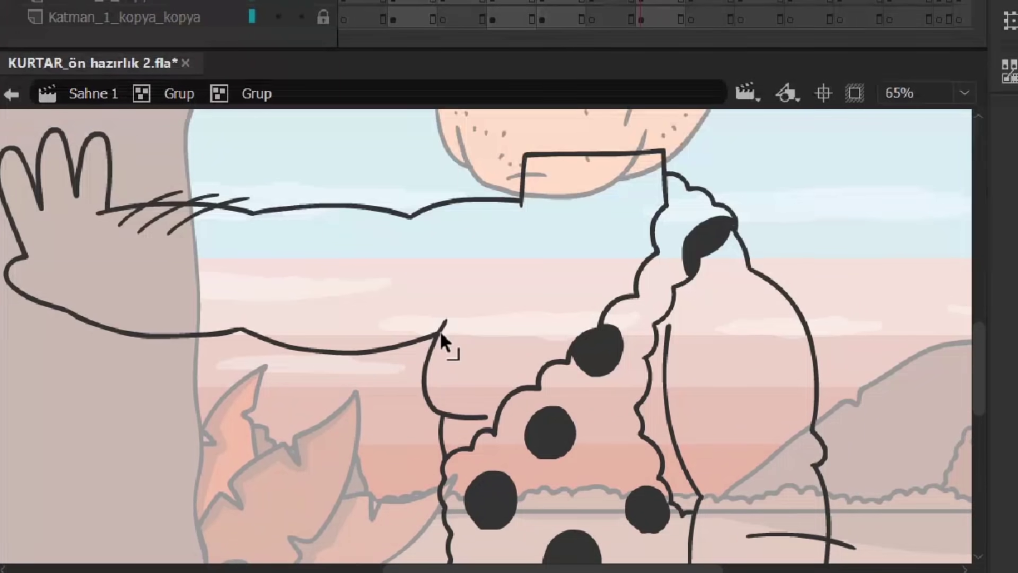
{"action": "scroll", "coordinate": [722, 256], "scroll_direction": "down", "scroll_amount": 3}
{"action": "left_click", "coordinate": [551, 359]}
{"action": "scroll", "coordinate": [655, 454], "scroll_direction": "up", "scroll_amount": 5}
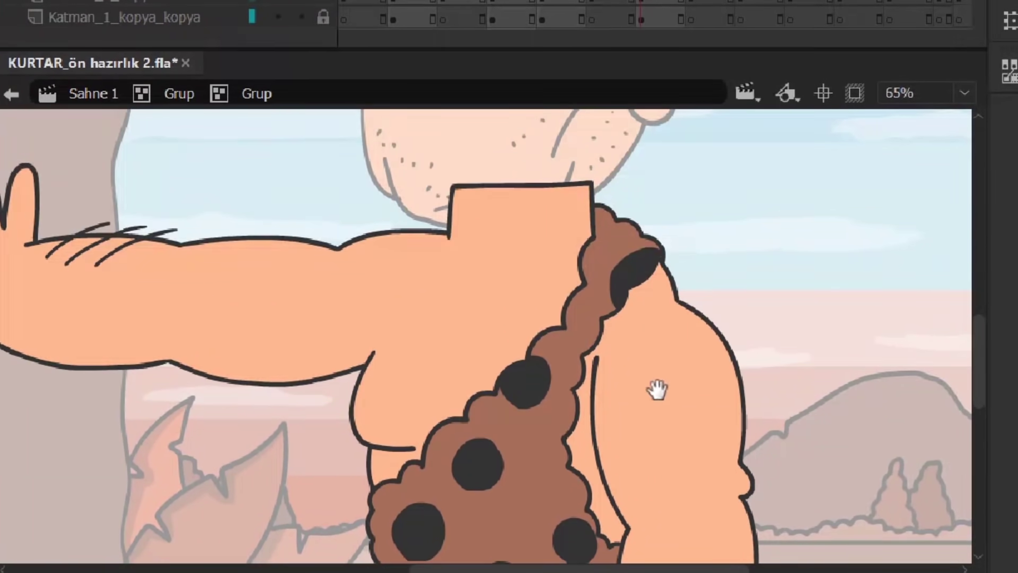
Switch from the body group to the head group and fill both of the character's eyes with white.
{"action": "double_click", "coordinate": [677, 318]}
{"action": "scroll", "coordinate": [521, 354], "scroll_direction": "up", "scroll_amount": 3}
{"action": "scroll", "coordinate": [218, 302], "scroll_direction": "right", "scroll_amount": 5}
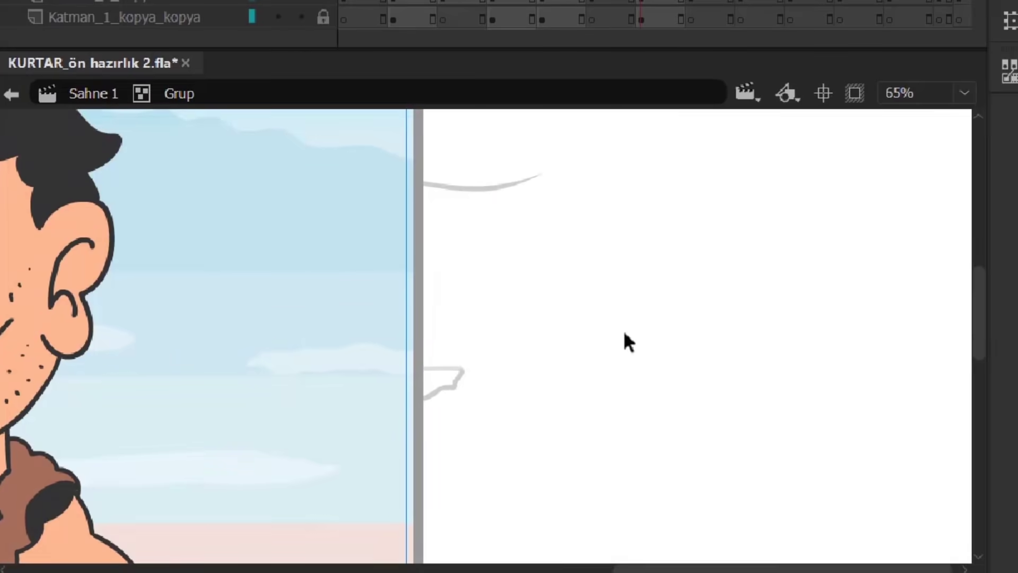
{"action": "scroll", "coordinate": [218, 302], "scroll_direction": "left", "scroll_amount": 3}
{"action": "double_click", "coordinate": [91, 250]}
{"action": "left_click", "coordinate": [127, 222]}
{"action": "left_click", "coordinate": [279, 223]}
{"action": "double_click", "coordinate": [847, 250]}
Rearrange the stacking order inside the character group so the body and neck sit behind the head.
{"action": "scroll", "coordinate": [343, 286], "scroll_direction": "up", "scroll_amount": 2}
{"action": "key", "text": "ctrl+Down"}
{"action": "key", "text": "ctrl+Up"}
{"action": "key", "text": "ctrl+Down"}
{"action": "left_click", "coordinate": [306, 438]}
{"action": "key", "text": "ctrl+Down"}
{"action": "key", "text": "ctrl+shift+Down"}
{"action": "key", "text": "ctrl+shift+Up"}
{"action": "key", "text": "ctrl+Down"}
{"action": "scroll", "coordinate": [368, 407], "scroll_direction": "down", "scroll_amount": 4}
{"action": "scroll", "coordinate": [424, 382], "scroll_direction": "left", "scroll_amount": 2}
{"action": "left_click", "coordinate": [492, 360]}
{"action": "scroll", "coordinate": [514, 389], "scroll_direction": "up", "scroll_amount": 4}
{"action": "scroll", "coordinate": [515, 389], "scroll_direction": "right", "scroll_amount": 1}
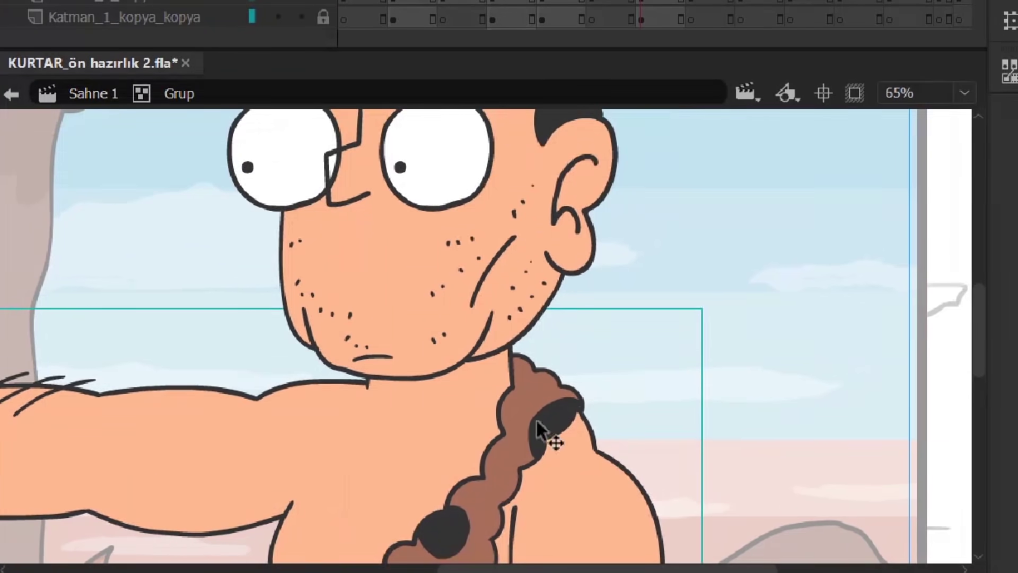
Reopen the head group, fill the remaining face area with peach skin, and leave the group.
{"action": "scroll", "coordinate": [690, 302], "scroll_direction": "up", "scroll_amount": 3}
{"action": "left_click", "coordinate": [376, 371]}
{"action": "double_click", "coordinate": [377, 371]}
{"action": "key", "text": "k"}
{"action": "left_click", "coordinate": [364, 329]}
{"action": "scroll", "coordinate": [868, 255], "scroll_direction": "down", "scroll_amount": 5}
{"action": "double_click", "coordinate": [868, 254]}
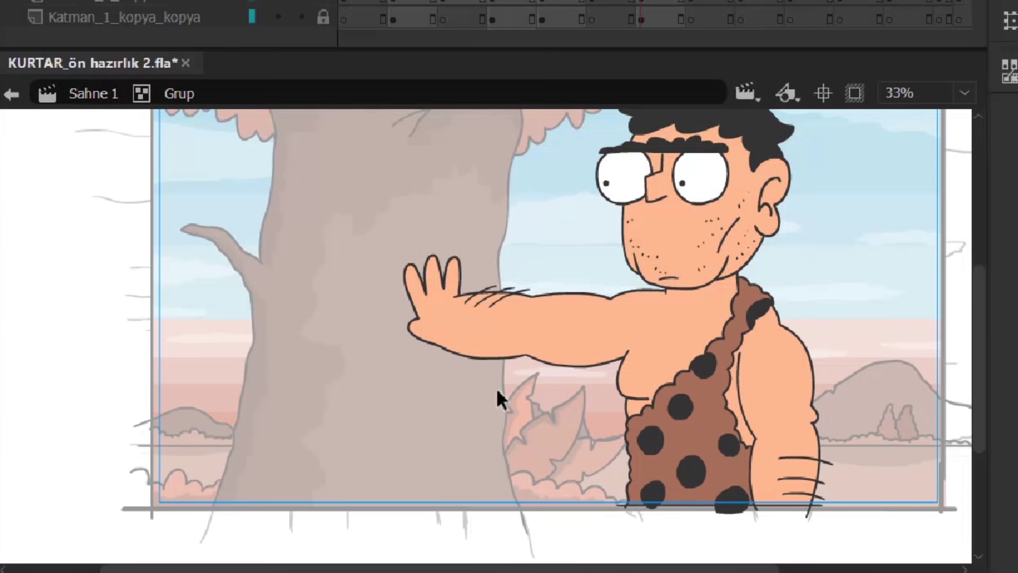
Leave the character group, isolate the background layer Katman_1_kopya_kopya, and fill its banded sky with one uniform blue.
{"action": "double_click", "coordinate": [497, 391]}
{"action": "key", "text": "ctrl+minus"}
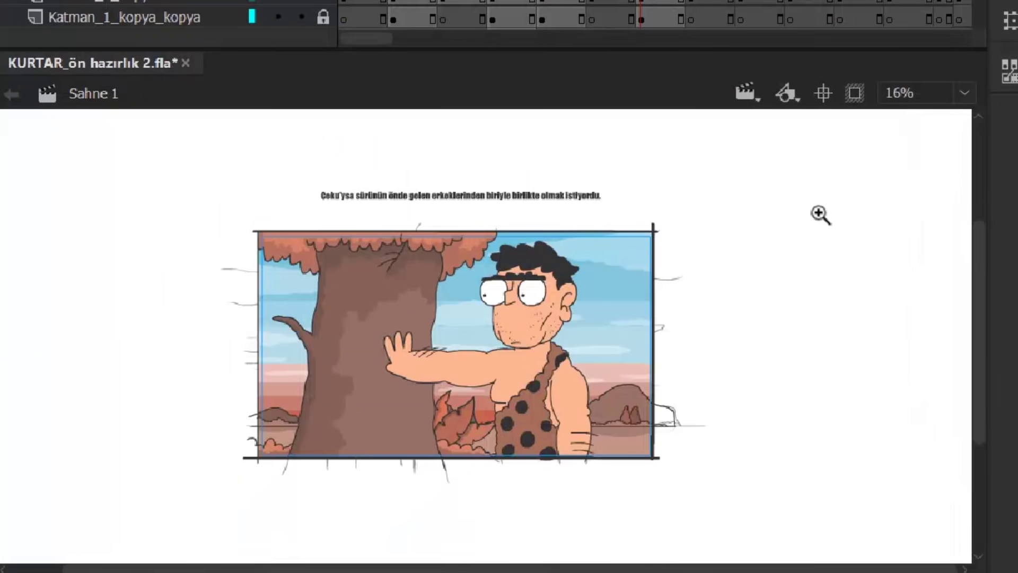
{"action": "key", "text": "ctrl+equal"}
{"action": "left_click_drag", "start_coordinate": [521, 245], "coordinate": [643, 361]}
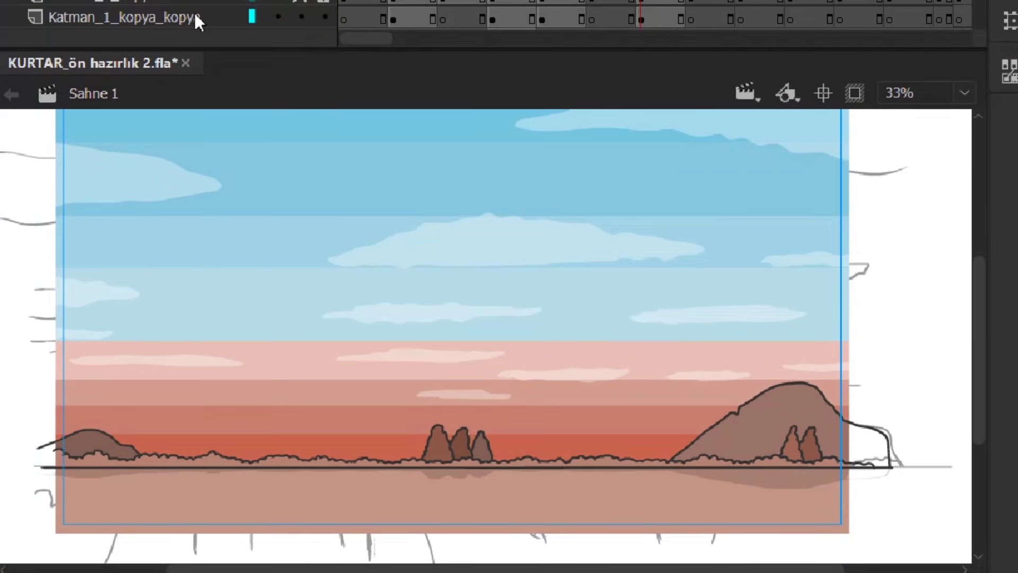
{"action": "left_click", "coordinate": [196, 20]}
{"action": "left_click_drag", "start_coordinate": [166, 509], "coordinate": [250, 527]}
{"action": "scroll", "coordinate": [399, 171], "scroll_direction": "up", "scroll_amount": 2}
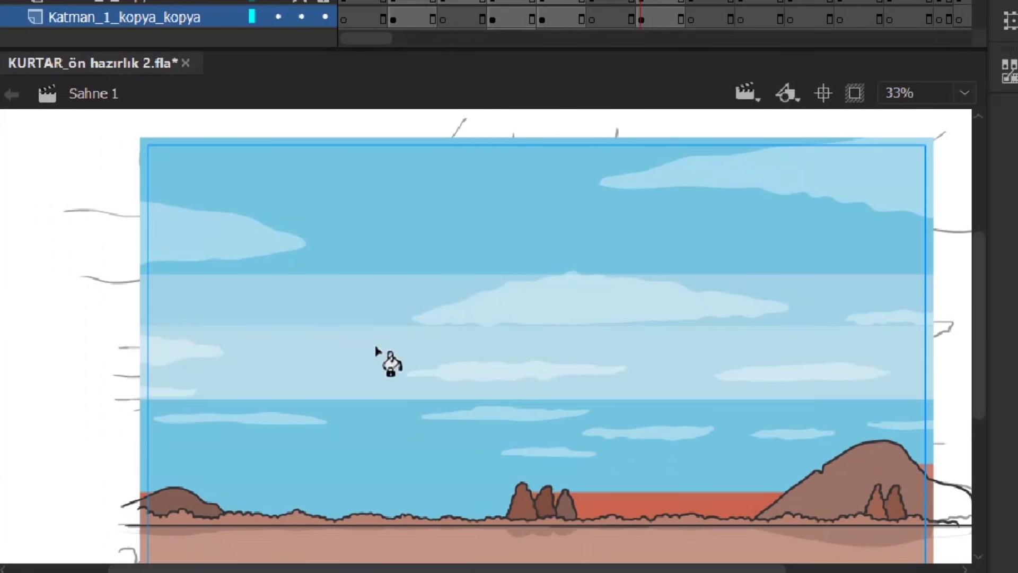
{"action": "left_click", "coordinate": [892, 460]}
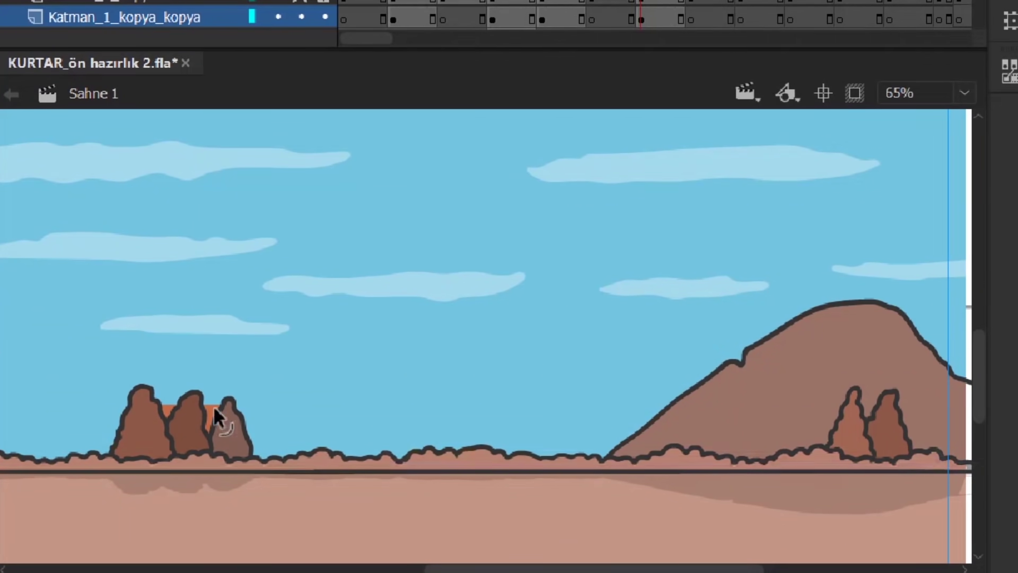
{"action": "scroll", "coordinate": [547, 403], "scroll_direction": "down", "scroll_amount": 2}
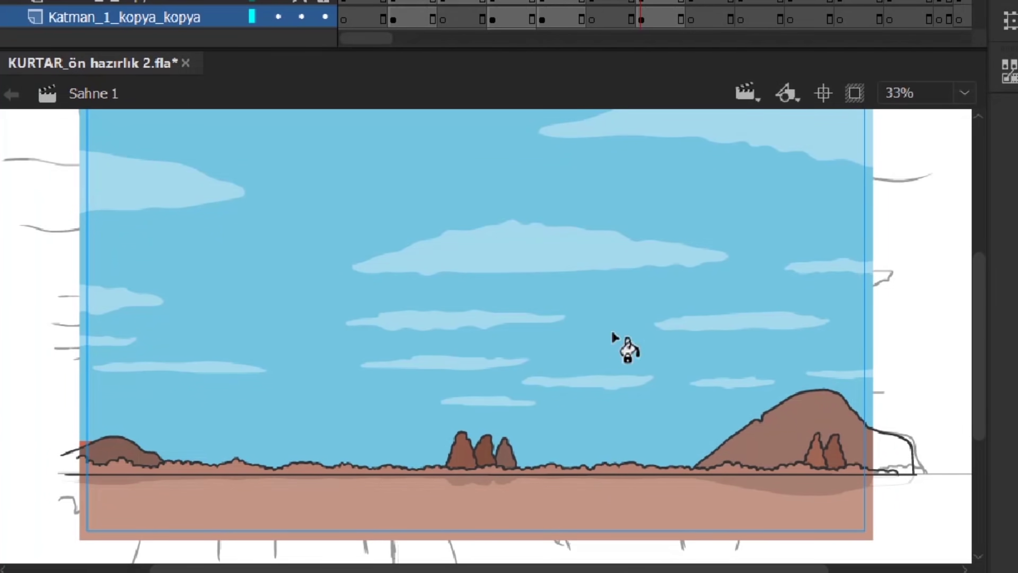
Apply a vertical blue-to-pink gradient across the whole sky, save the file, and lock the background layer again.
{"action": "scroll", "coordinate": [583, 370], "scroll_direction": "down", "scroll_amount": 2}
{"action": "left_click", "coordinate": [391, 329]}
{"action": "left_click_drag", "start_coordinate": [386, 234], "coordinate": [499, 357]}
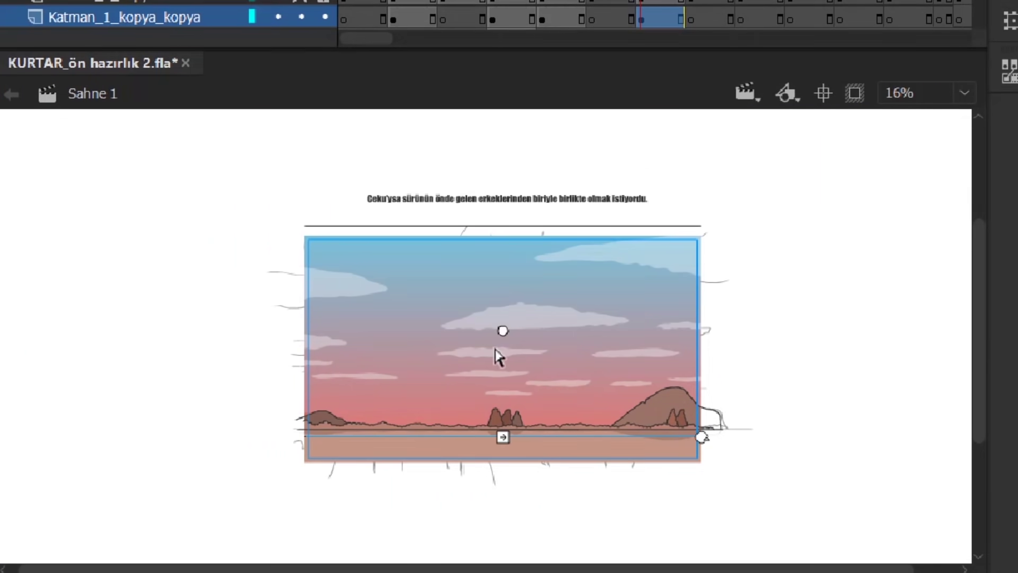
{"action": "scroll", "coordinate": [499, 356], "scroll_direction": "up", "scroll_amount": 1}
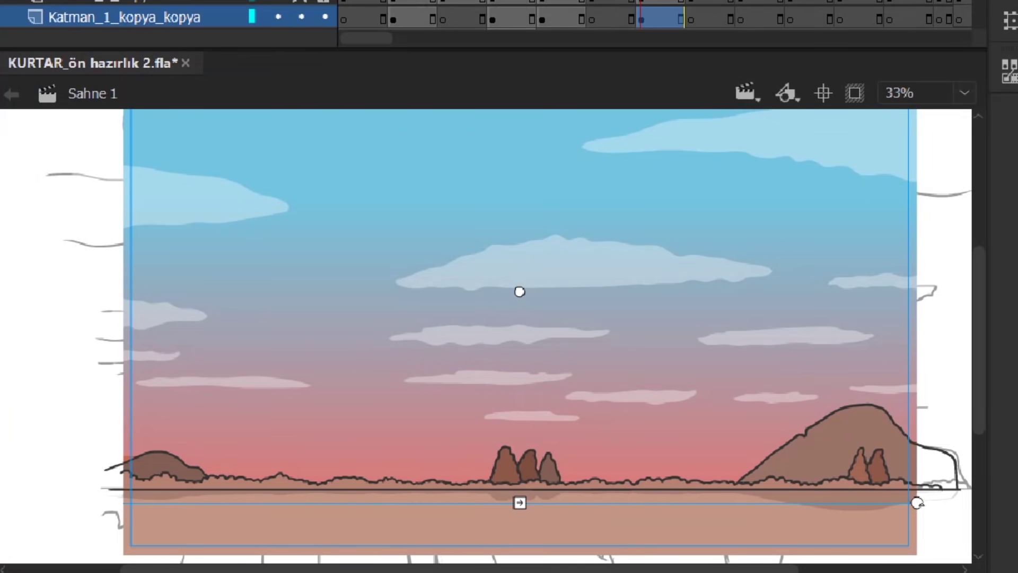
{"action": "scroll", "coordinate": [865, 411], "scroll_direction": "down", "scroll_amount": 1}
{"action": "key", "text": "ctrl+s"}
{"action": "scroll", "coordinate": [572, 387], "scroll_direction": "up", "scroll_amount": 1}
{"action": "left_click", "coordinate": [323, 17]}
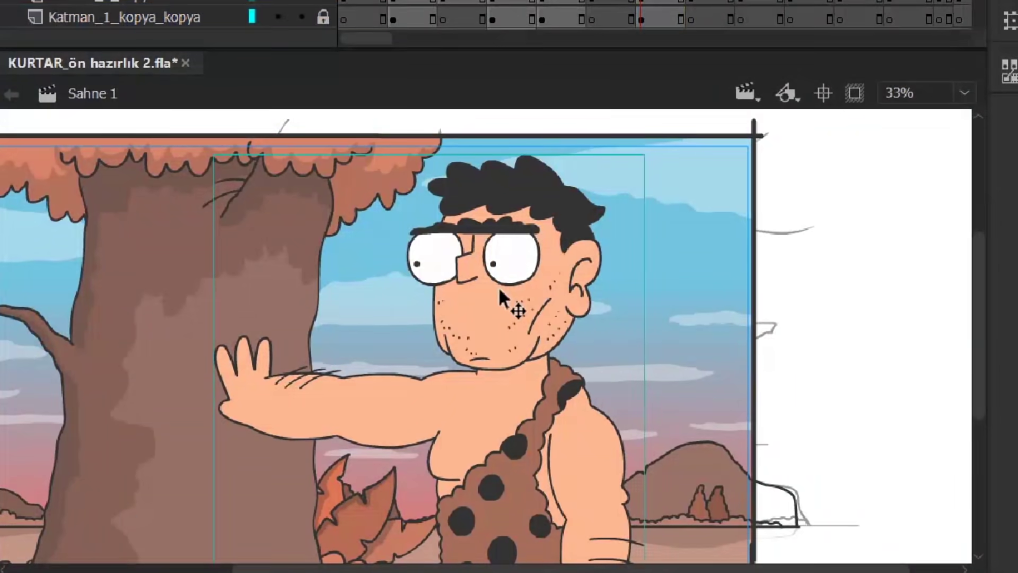
Draw a smiling open mouth with upper teeth and a tongue below the nose, in its own group inside the character.
{"action": "double_click", "coordinate": [511, 302]}
{"action": "scroll", "coordinate": [486, 382], "scroll_direction": "up", "scroll_amount": 2}
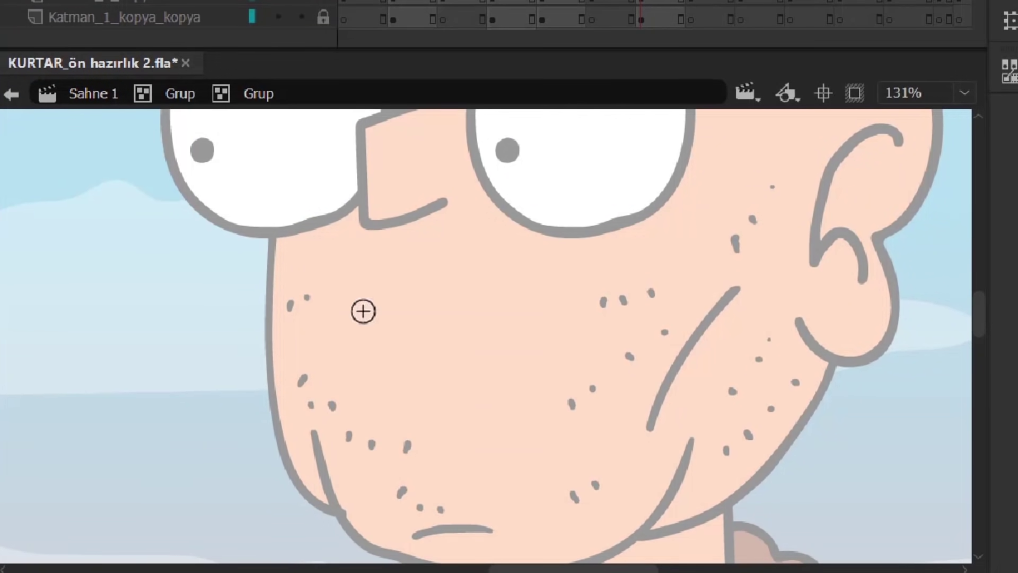
{"action": "left_click", "coordinate": [466, 286]}
{"action": "left_click_drag", "start_coordinate": [190, 257], "coordinate": [653, 229]}
{"action": "mouse_move", "coordinate": [296, 264]}
{"action": "left_mouse_down"}
{"action": "mouse_move", "coordinate": [393, 405]}
{"action": "mouse_move", "coordinate": [636, 286]}
{"action": "mouse_move", "coordinate": [310, 329]}
{"action": "mouse_move", "coordinate": [553, 408]}
{"action": "mouse_move", "coordinate": [647, 228]}
{"action": "left_mouse_up"}
{"action": "key", "text": "ctrl+z"}
{"action": "left_click_drag", "start_coordinate": [363, 388], "coordinate": [502, 284]}
{"action": "left_click_drag", "start_coordinate": [448, 196], "coordinate": [528, 196]}
{"action": "left_click_drag", "start_coordinate": [619, 163], "coordinate": [772, 154]}
{"action": "left_click_drag", "start_coordinate": [783, 200], "coordinate": [502, 290]}
{"action": "mouse_move", "coordinate": [704, 221]}
{"action": "left_mouse_down"}
{"action": "mouse_move", "coordinate": [555, 254]}
{"action": "mouse_move", "coordinate": [629, 268]}
{"action": "left_mouse_up"}
{"action": "left_click", "coordinate": [640, 287], "text": "alt"}
{"action": "left_click", "coordinate": [641, 288], "text": "alt"}
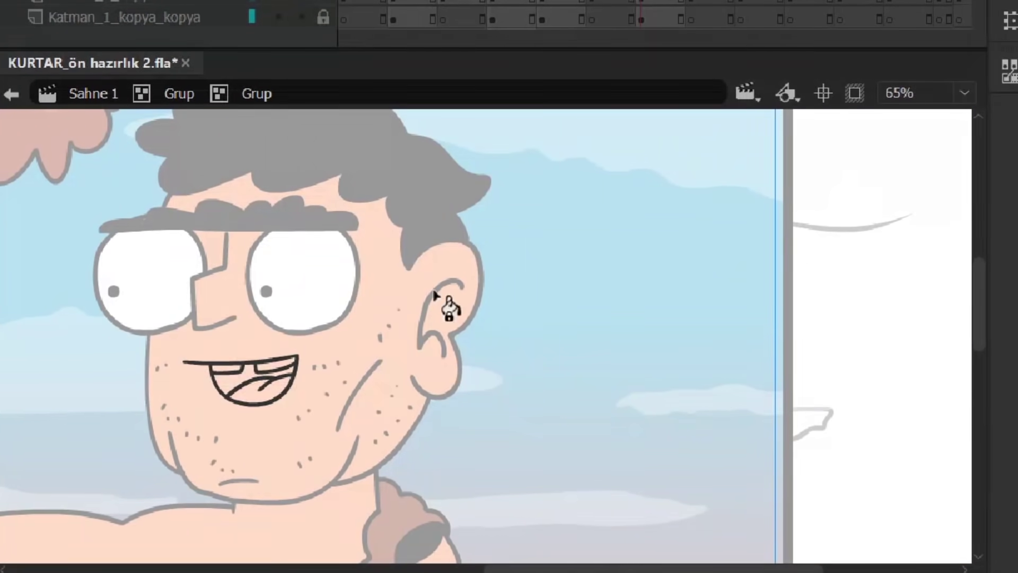
Fill the teeth white and the tongue pinkish red, then leave the groups and save the file.
{"action": "left_click", "coordinate": [445, 302]}
{"action": "left_click", "coordinate": [373, 422]}
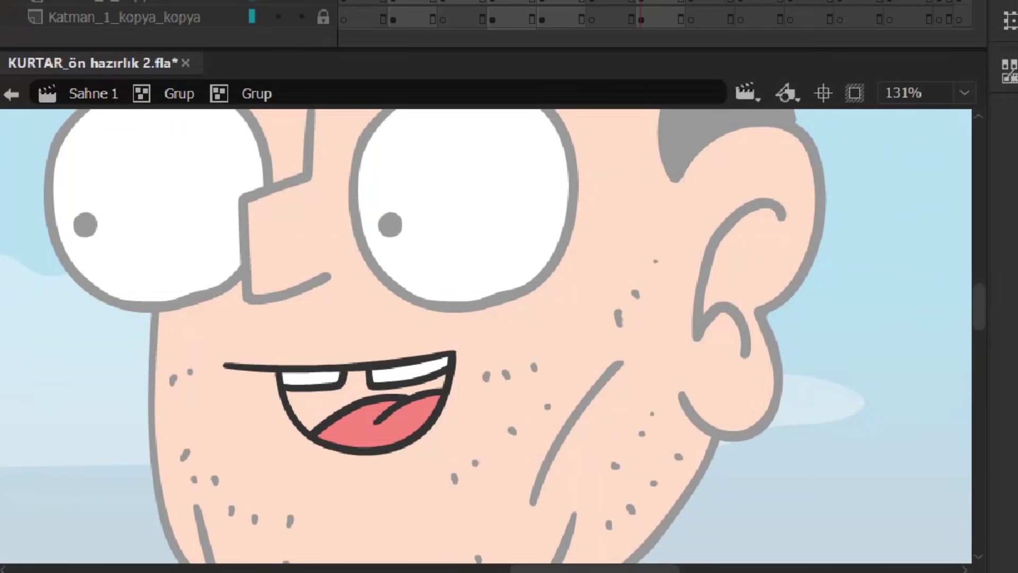
{"action": "key", "text": "ctrl+minus"}
{"action": "key", "text": "ctrl+minus"}
{"action": "key", "text": "ctrl+minus"}
{"action": "double_click", "coordinate": [710, 354]}
{"action": "double_click", "coordinate": [698, 516]}
{"action": "key", "text": "ctrl+s"}
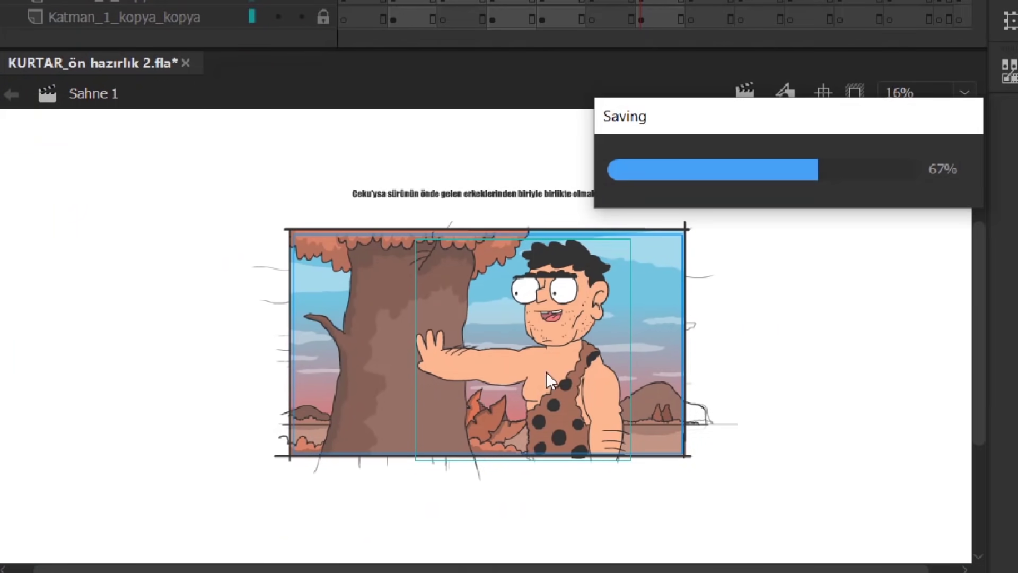
Open the character's body group and brush a small open-ring nipple on the chest near the armpit.
{"action": "key", "text": "ctrl+equal"}
{"action": "key", "text": "ctrl+equal"}
{"action": "key", "text": "ctrl+equal"}
{"action": "key", "text": "ctrl+minus"}
{"action": "double_click", "coordinate": [395, 384]}
{"action": "double_click", "coordinate": [393, 382]}
{"action": "key", "text": "ctrl+equal"}
{"action": "key", "text": "b"}
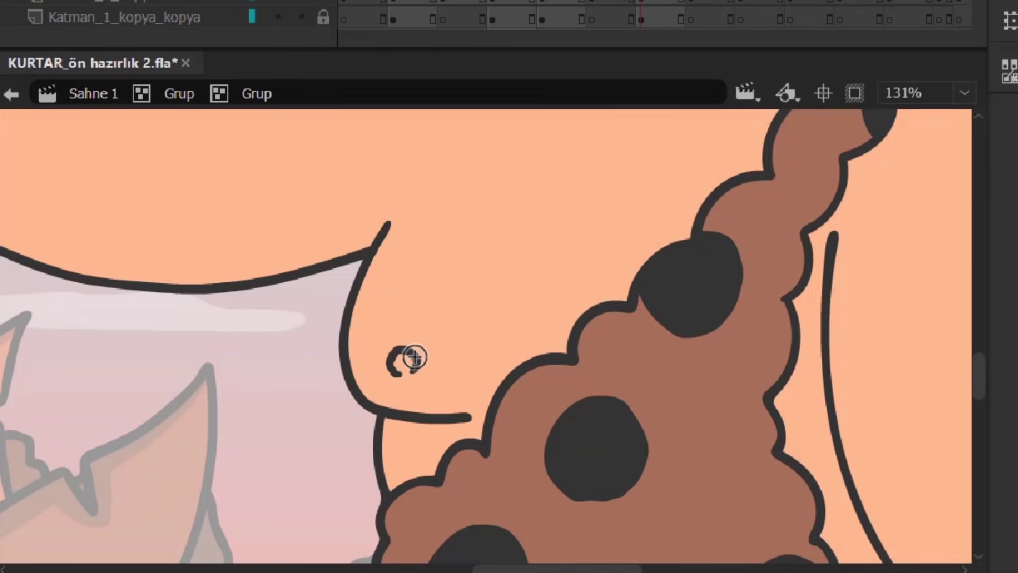
{"action": "scroll", "coordinate": [405, 359], "scroll_direction": "up", "scroll_amount": 2}
{"action": "left_click_drag", "start_coordinate": [391, 464], "coordinate": [397, 457]}
Brush short hair marks across the upper chest and a short curved line at the base of the neck.
{"action": "scroll", "coordinate": [479, 401], "scroll_direction": "up", "scroll_amount": 1}
{"action": "left_click", "coordinate": [481, 403]}
{"action": "left_click", "coordinate": [532, 393]}
{"action": "left_click", "coordinate": [514, 317]}
{"action": "left_click", "coordinate": [614, 406]}
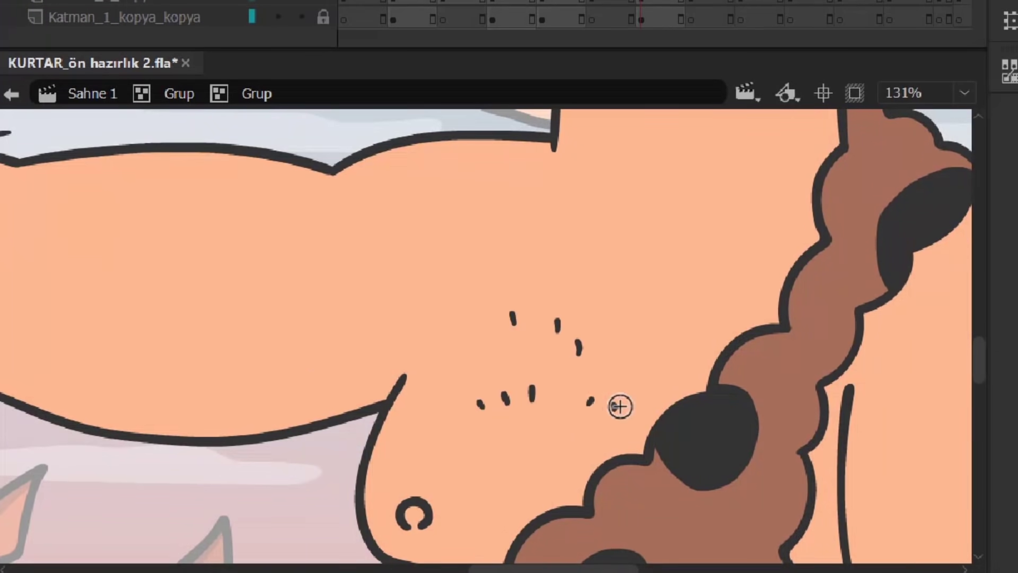
{"action": "scroll", "coordinate": [626, 318], "scroll_direction": "up", "scroll_amount": 3}
{"action": "left_click_drag", "start_coordinate": [634, 248], "coordinate": [725, 255]}
{"action": "scroll", "coordinate": [790, 246], "scroll_direction": "down", "scroll_amount": 1}
{"action": "left_click", "coordinate": [762, 319]}
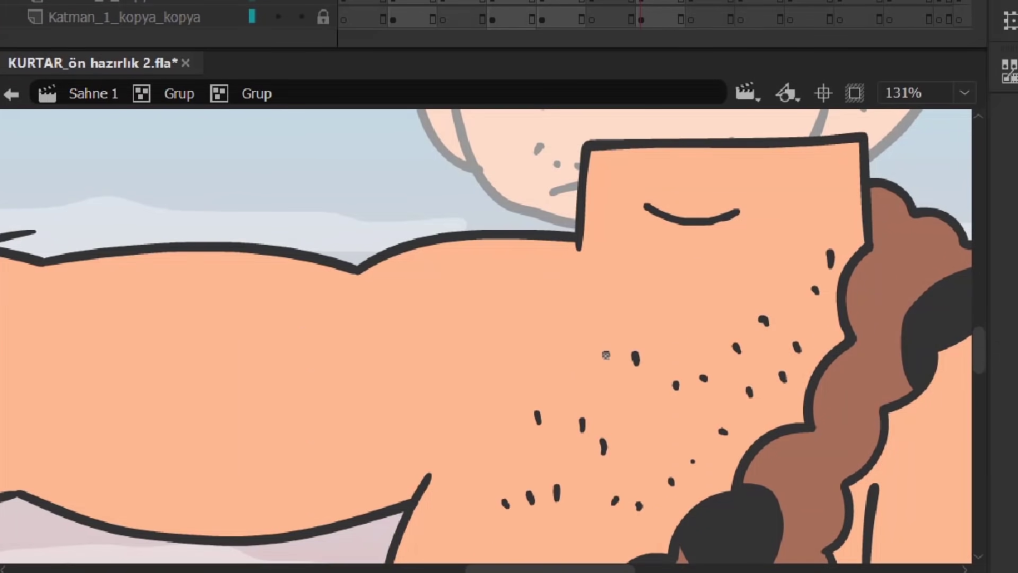
Spread more short hair marks over the chest beside the garment, then leave the groups and save the file.
{"action": "left_click", "coordinate": [565, 275]}
{"action": "left_click", "coordinate": [544, 330]}
{"action": "left_click", "coordinate": [575, 345]}
{"action": "left_click", "coordinate": [530, 386]}
{"action": "left_click", "coordinate": [588, 470]}
{"action": "left_click", "coordinate": [618, 489]}
{"action": "scroll", "coordinate": [618, 489], "scroll_direction": "down", "scroll_amount": 2}
{"action": "left_click", "coordinate": [632, 394]}
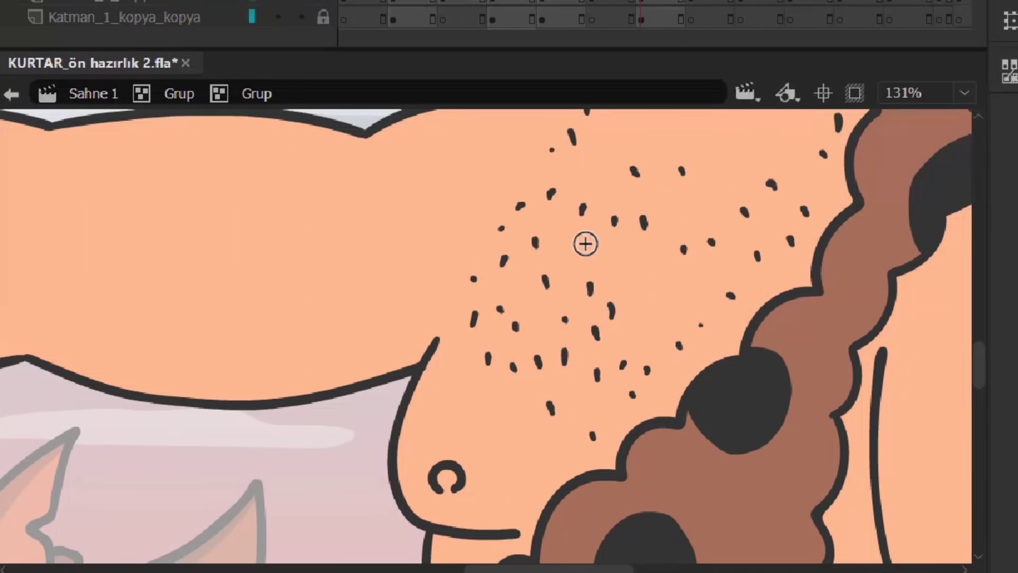
{"action": "scroll", "coordinate": [586, 241], "scroll_direction": "up", "scroll_amount": 2}
{"action": "key", "text": "ctrl+minus"}
{"action": "key", "text": "ctrl+minus"}
{"action": "key", "text": "ctrl+minus"}
{"action": "double_click", "coordinate": [571, 419]}
{"action": "double_click", "coordinate": [571, 419]}
{"action": "key", "text": "ctrl+s"}
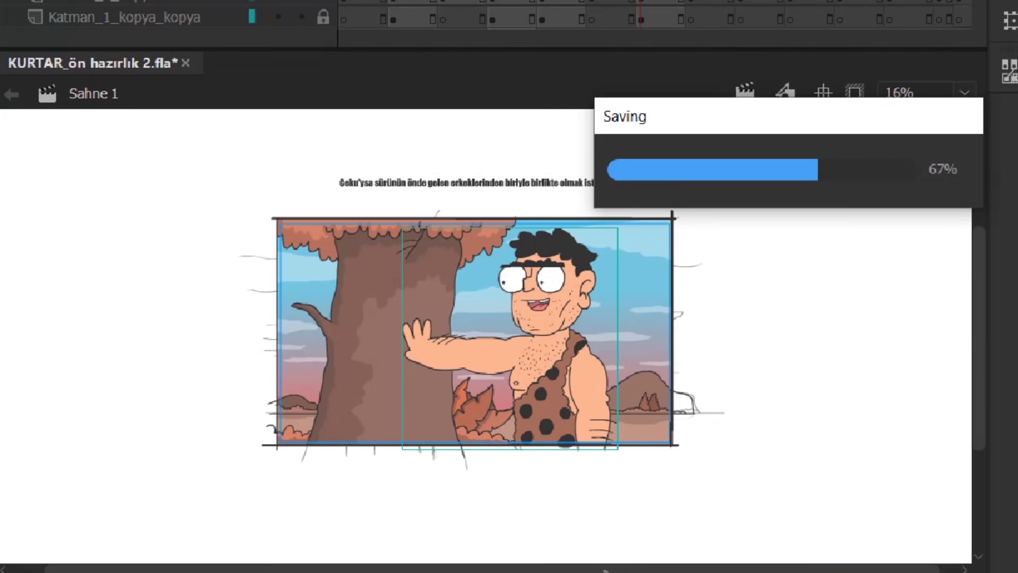